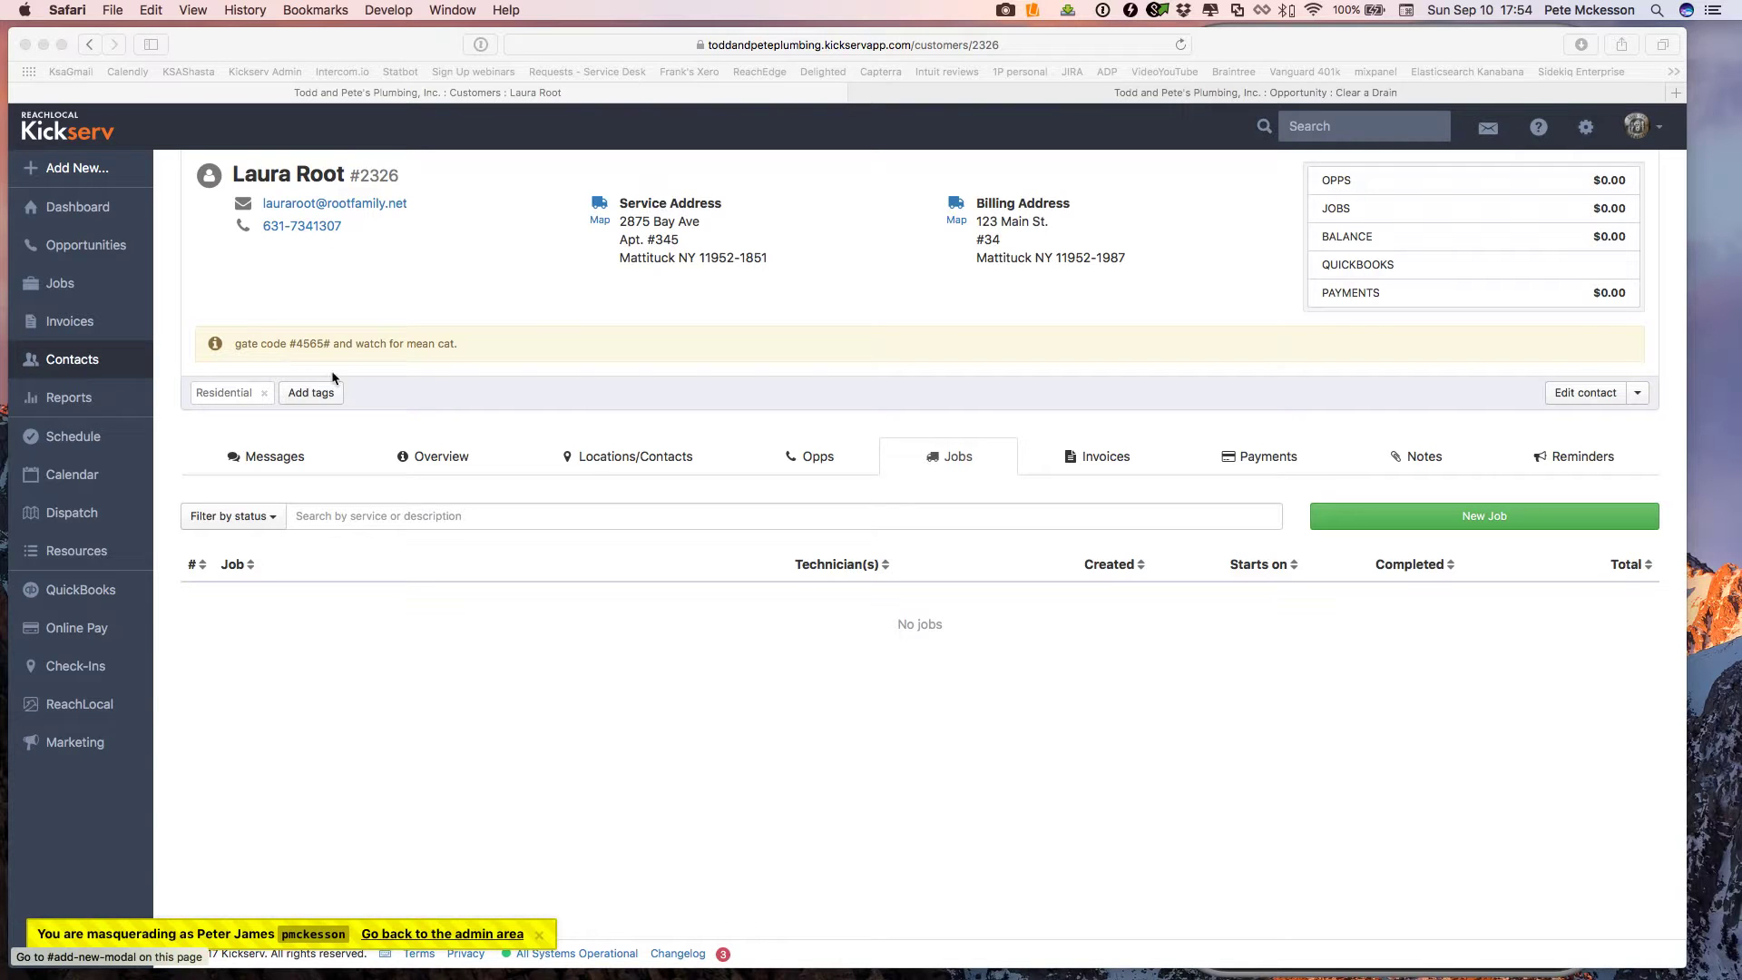
- Open the Clear a Drain opportunity #21689 from the customer's opportunities list
click(822, 463)
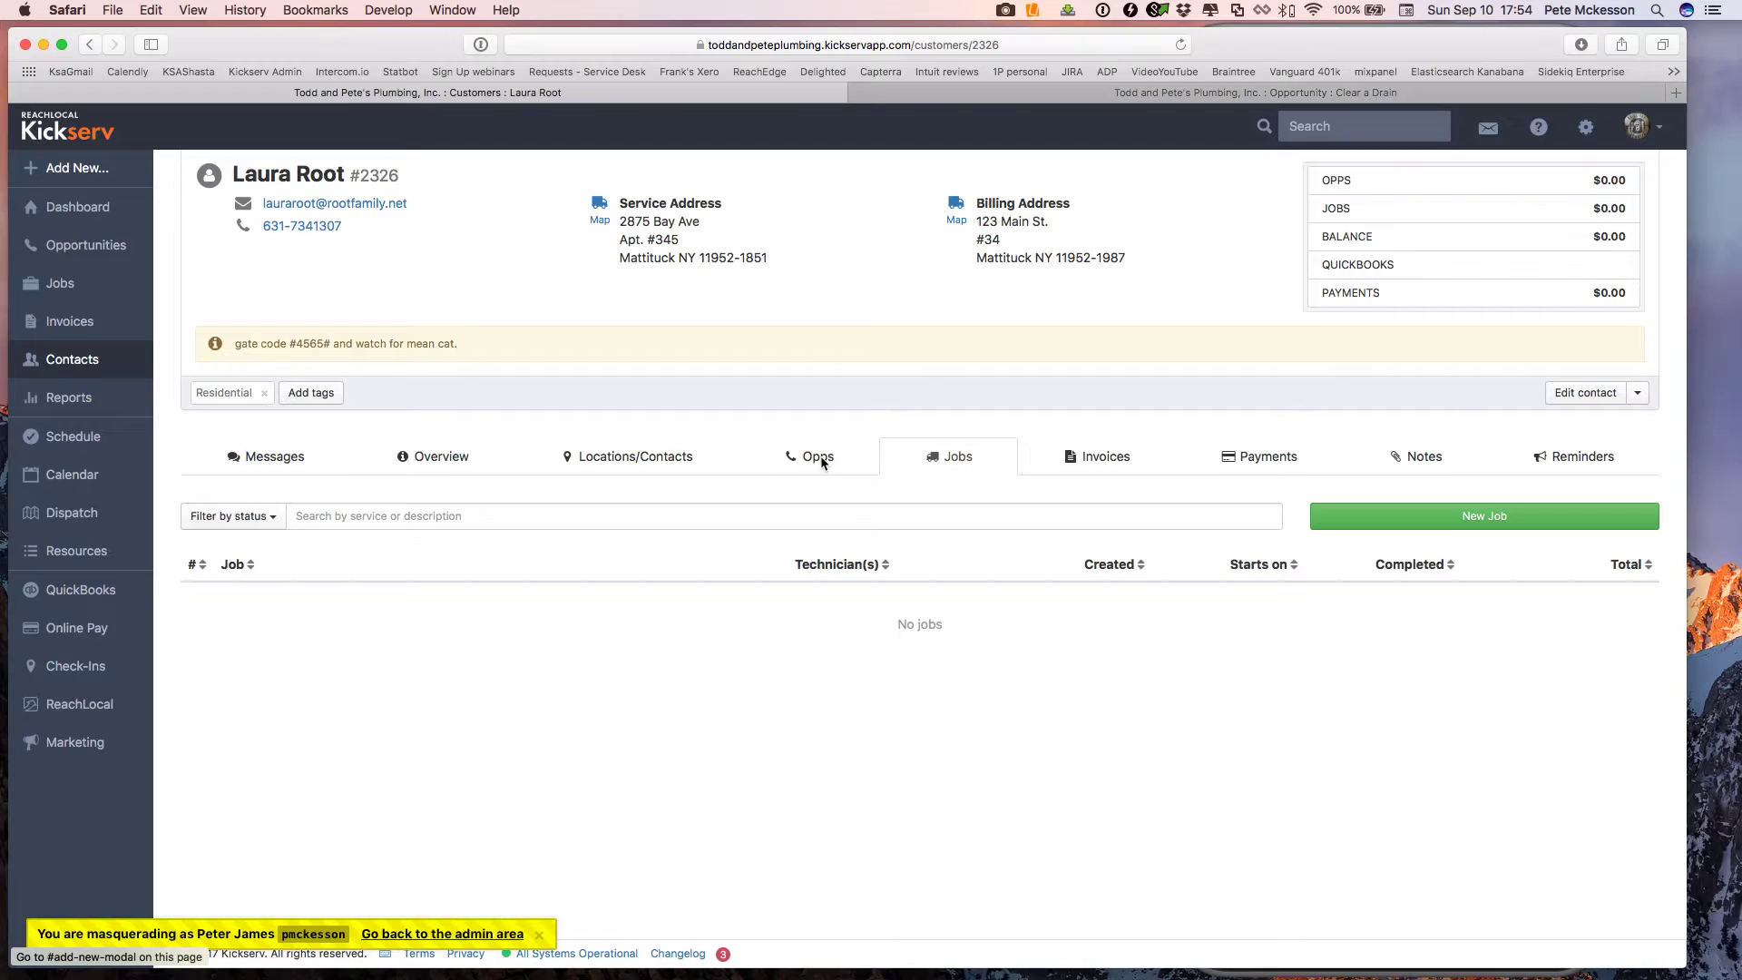
click(822, 462)
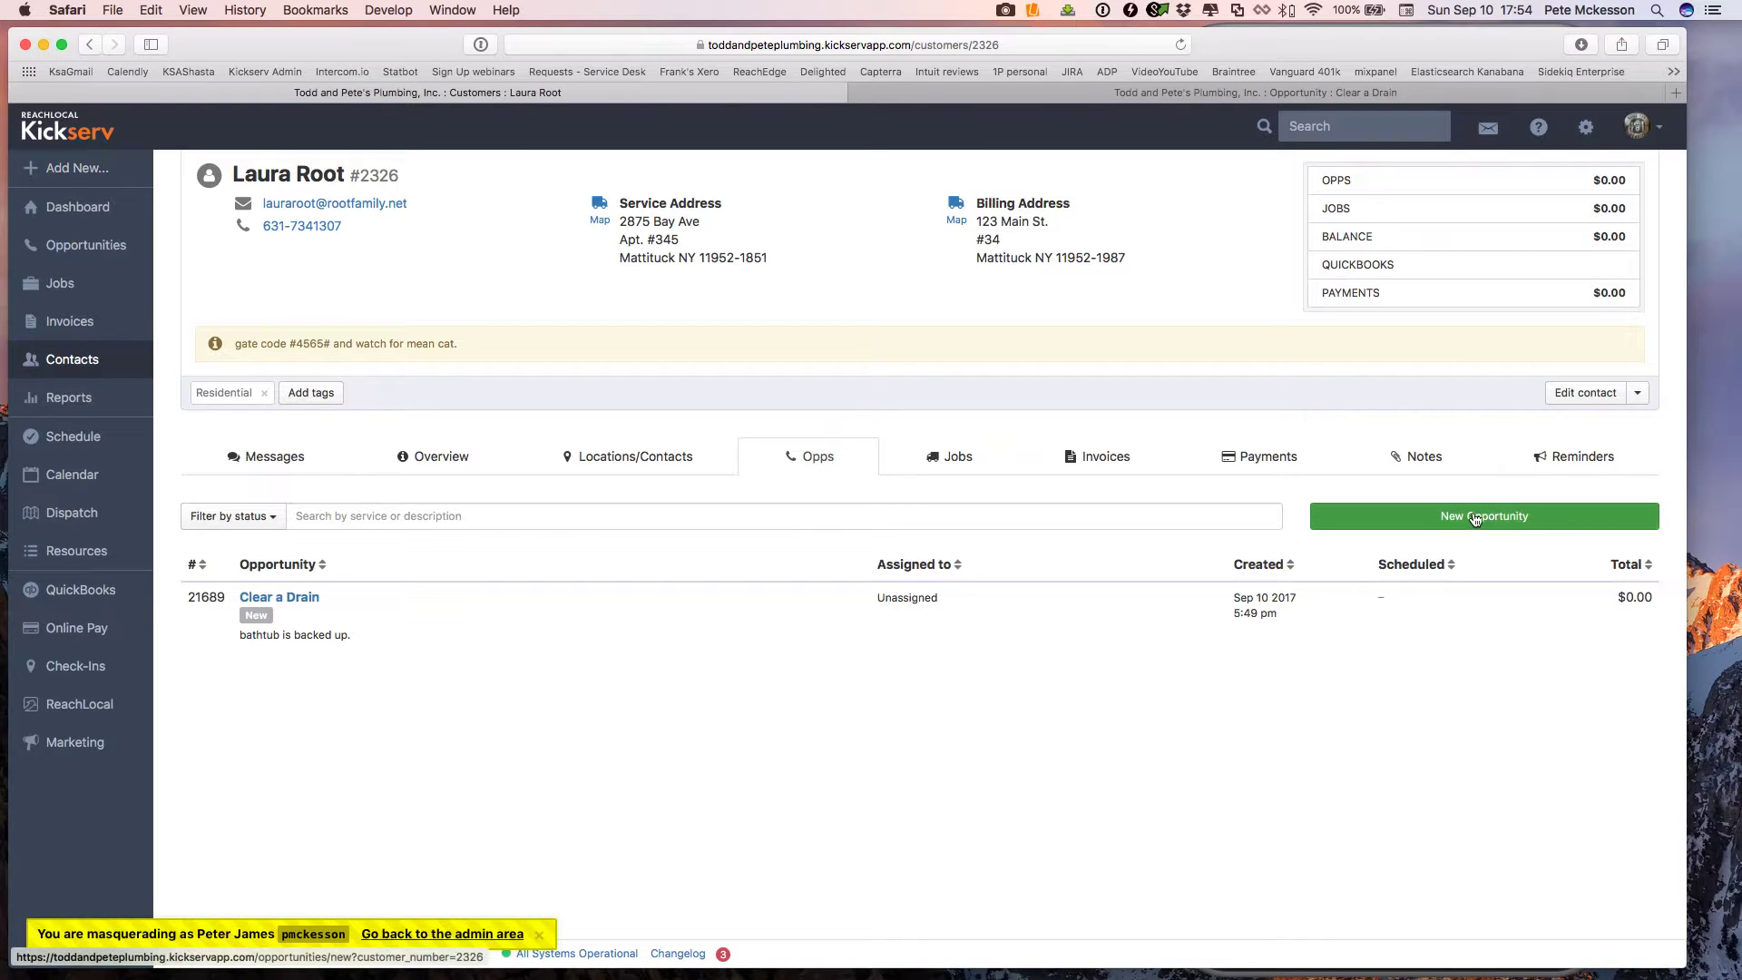
click(1063, 95)
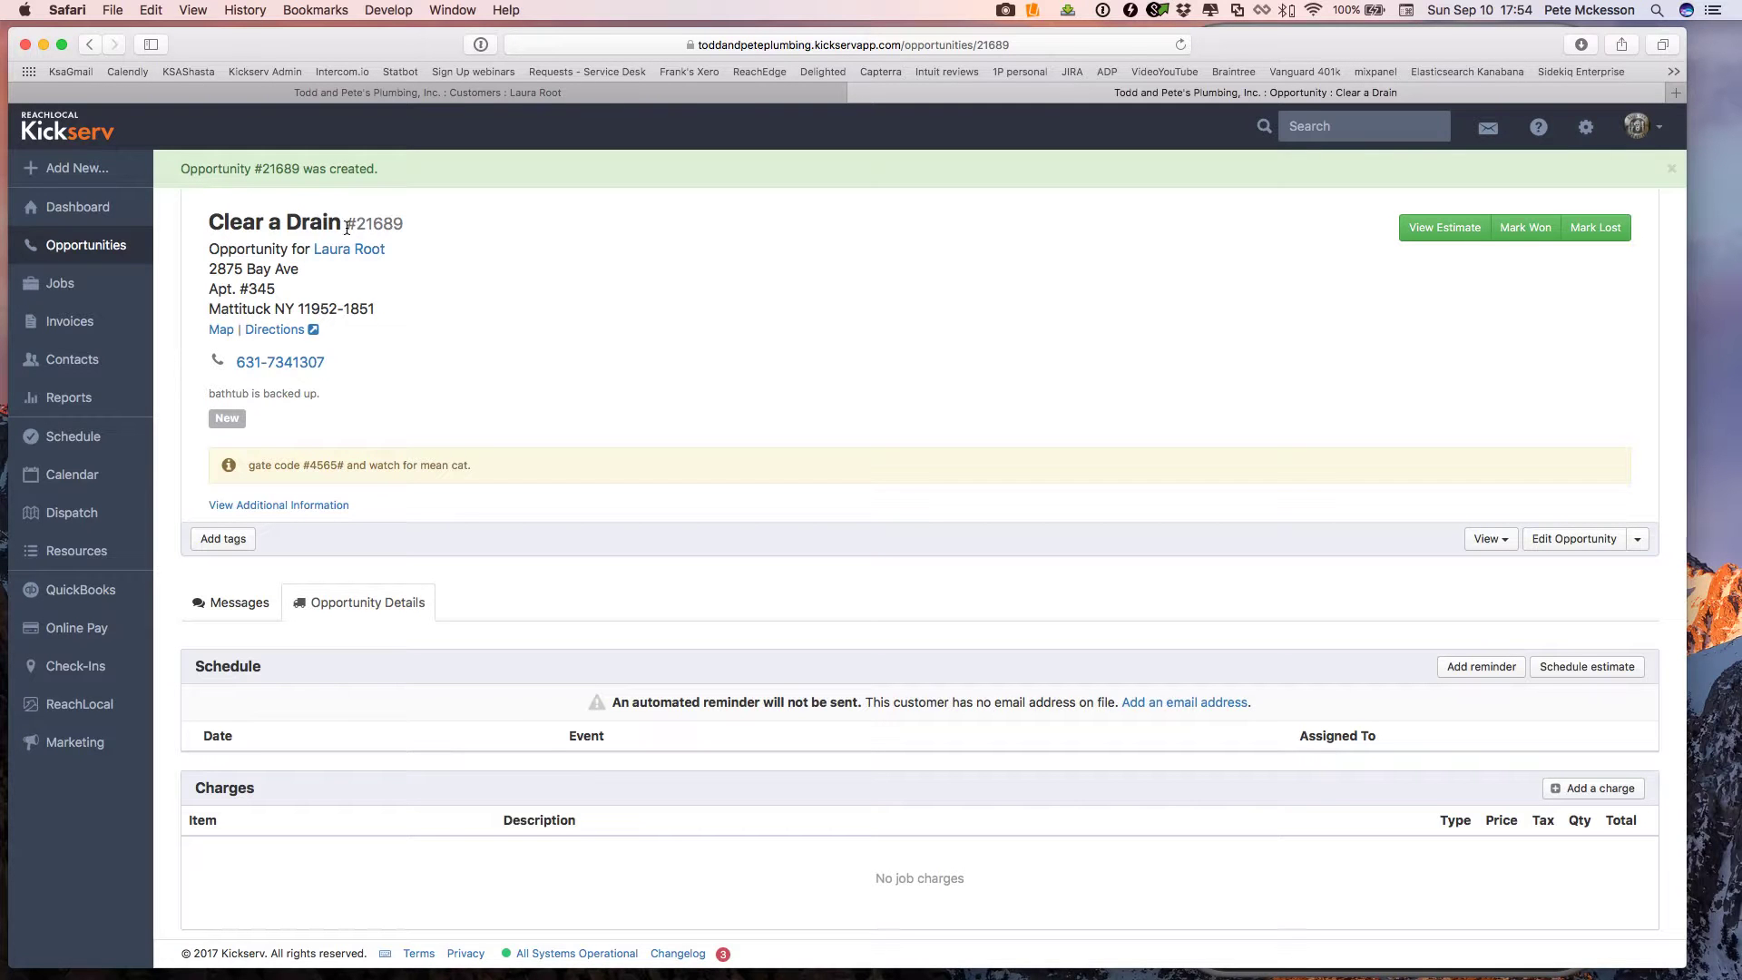
- Highlight the opportunity number, service address, 'bathtub is backed up.' note and gate code instructions
drag(346, 224, 428, 224)
click(432, 225)
drag(207, 262, 386, 301)
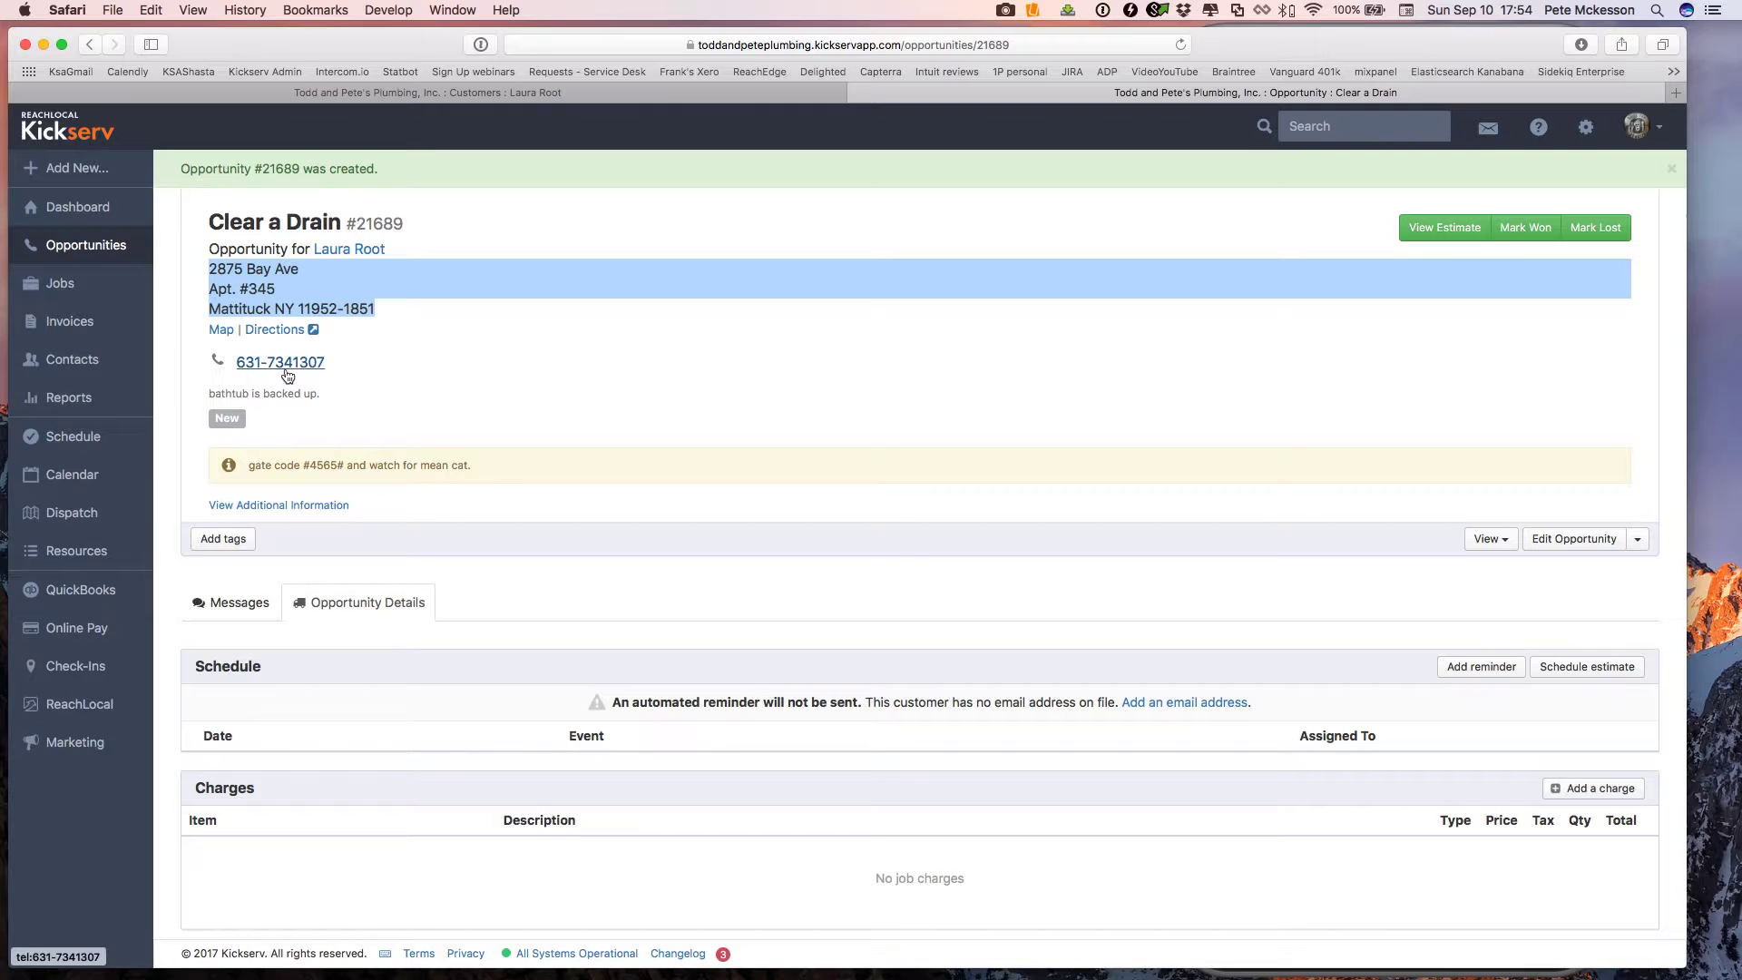
drag(209, 393, 352, 392)
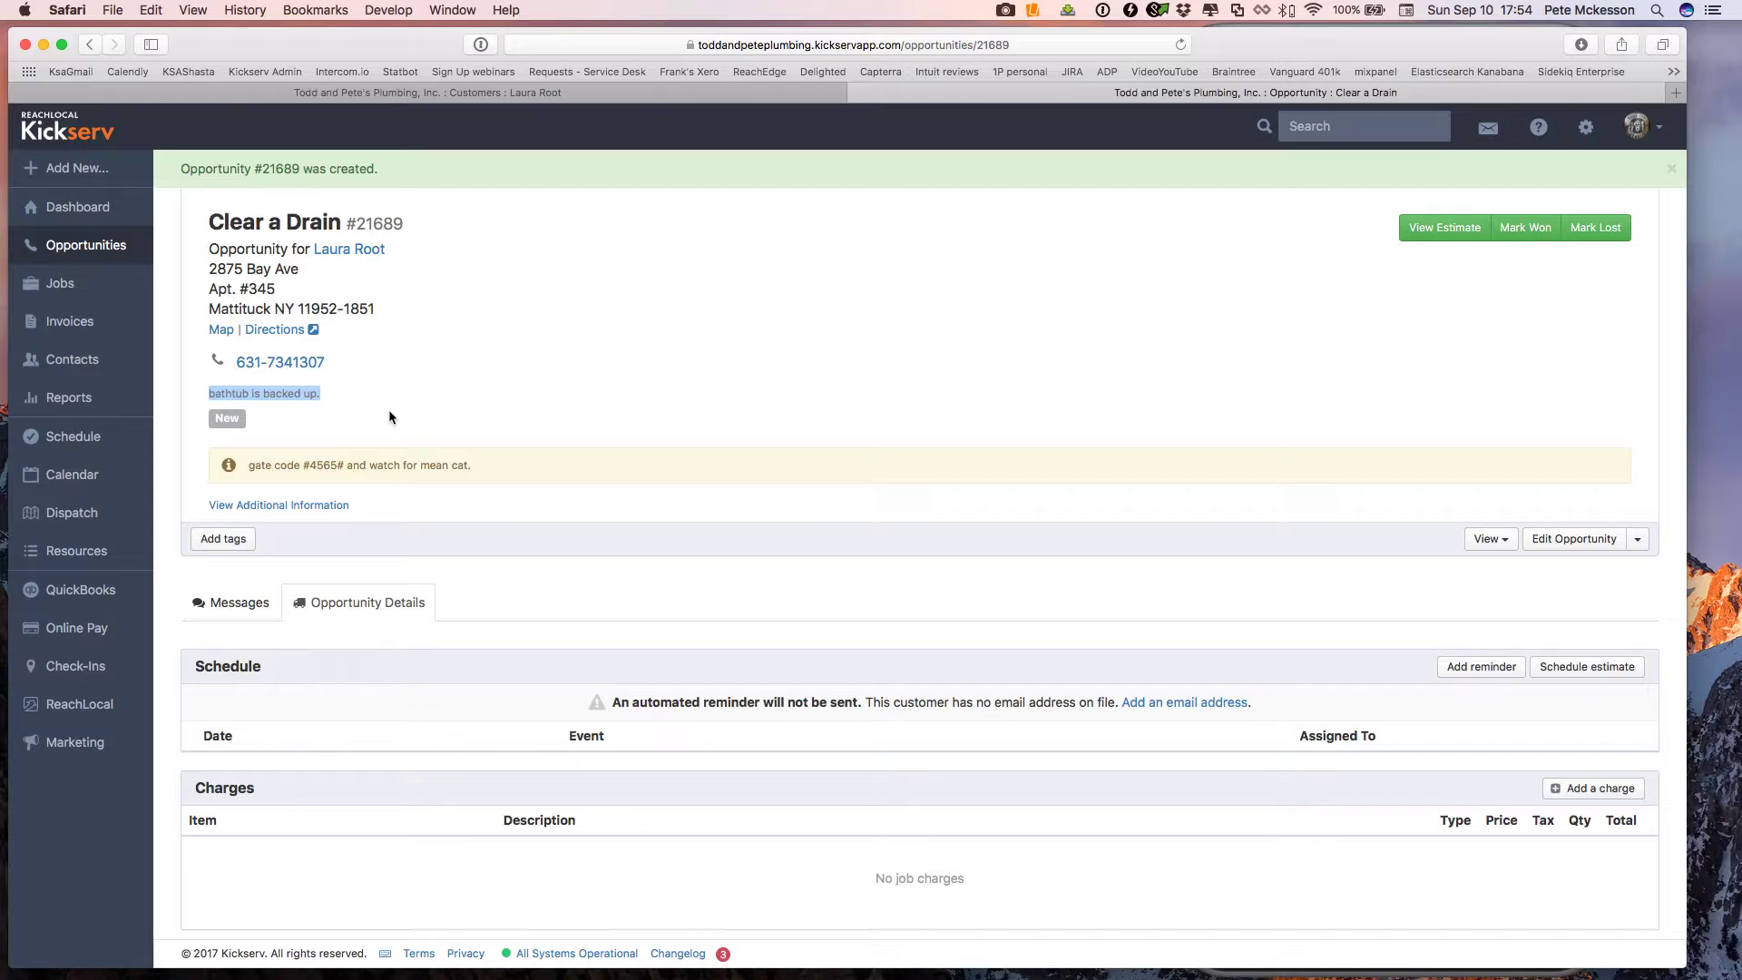
click(388, 410)
drag(246, 460, 583, 460)
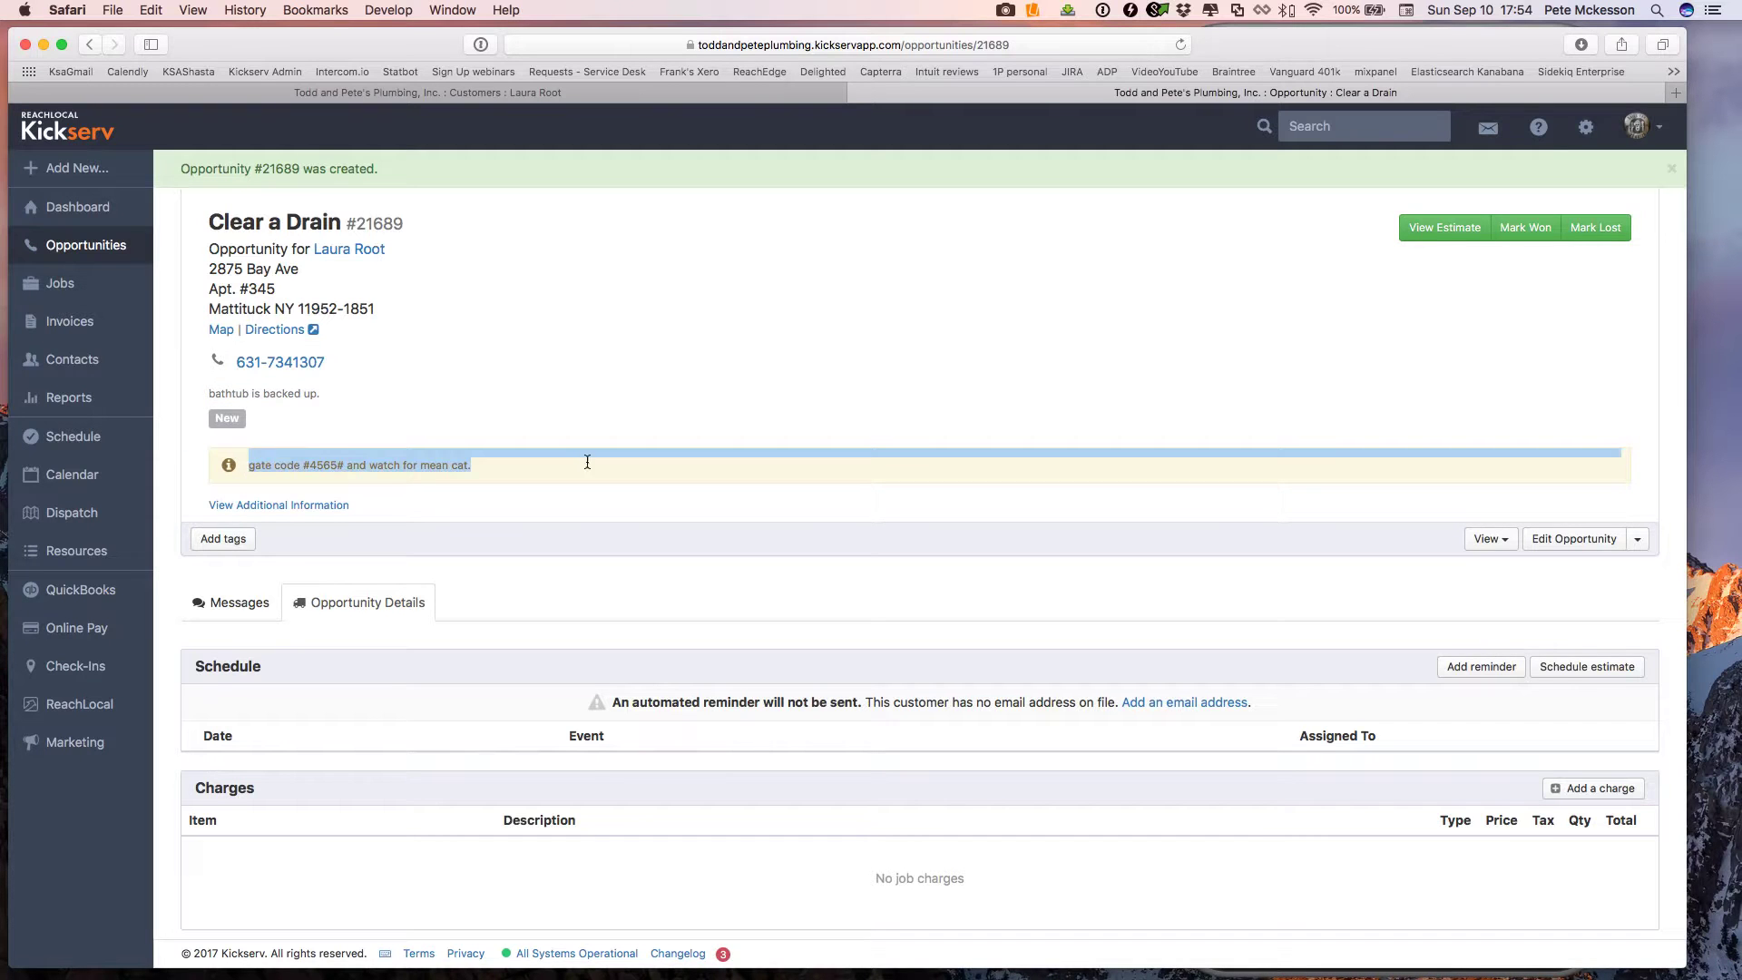
click(589, 464)
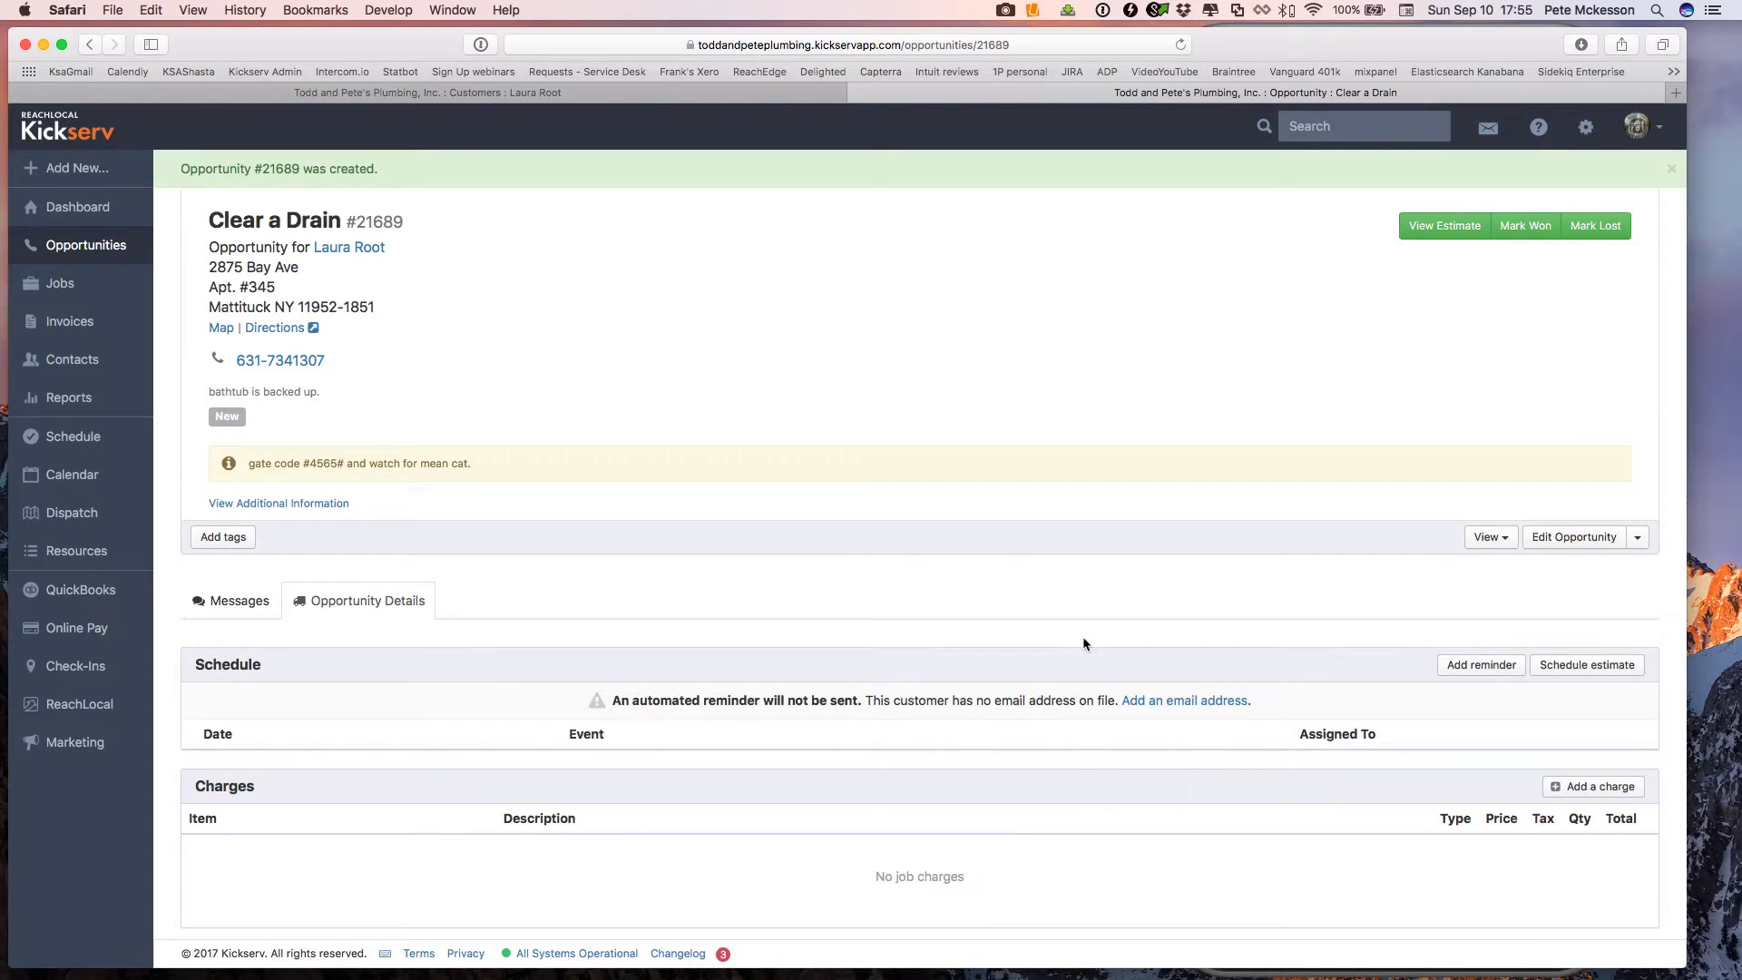
- Start a new estimate event running from 6:30 PM to 7:00 PM
scroll(1083, 639, down, 3)
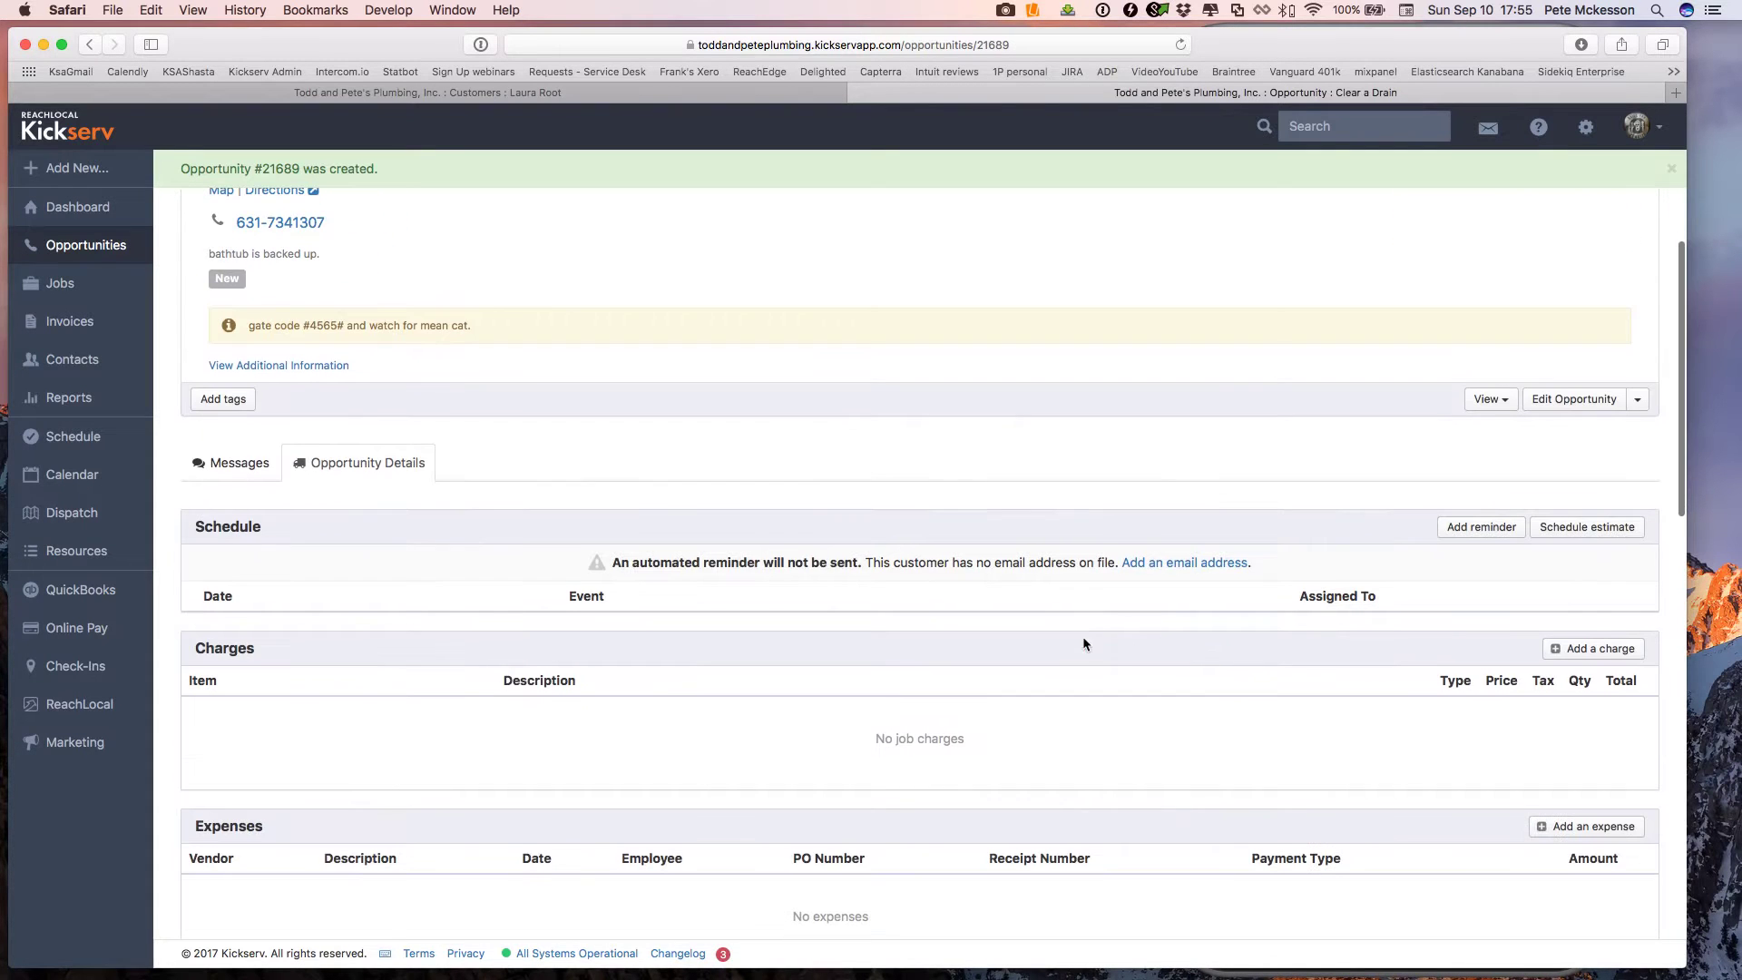
click(1571, 528)
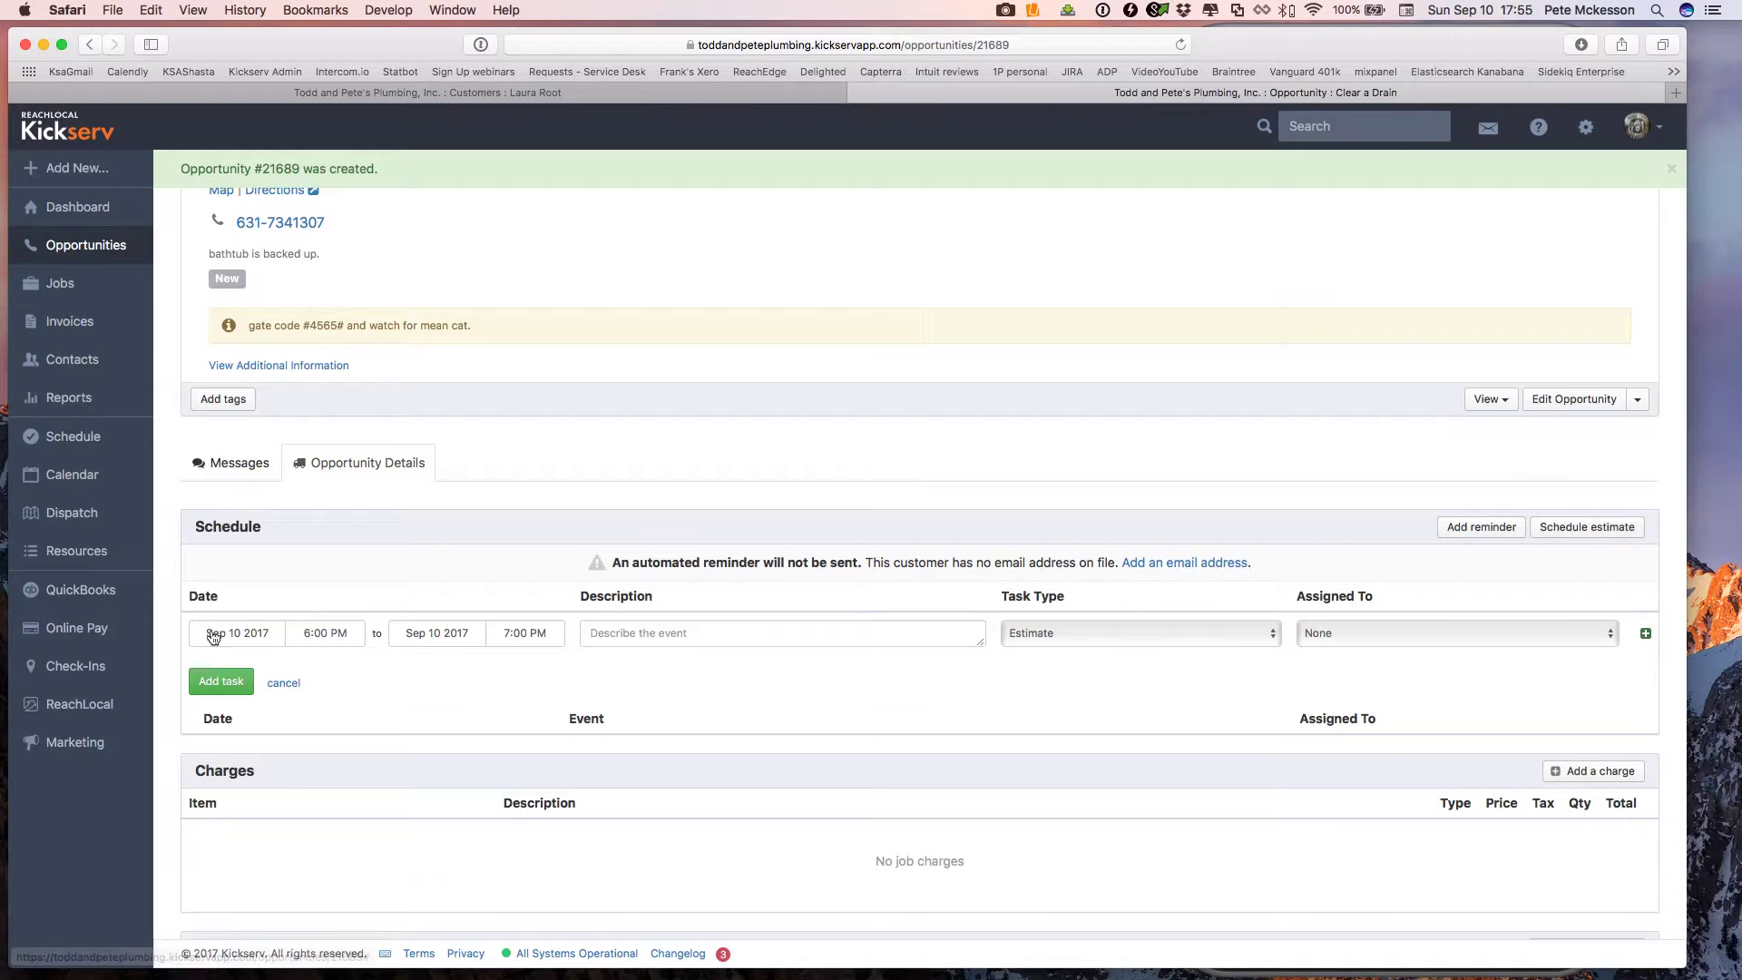
click(316, 633)
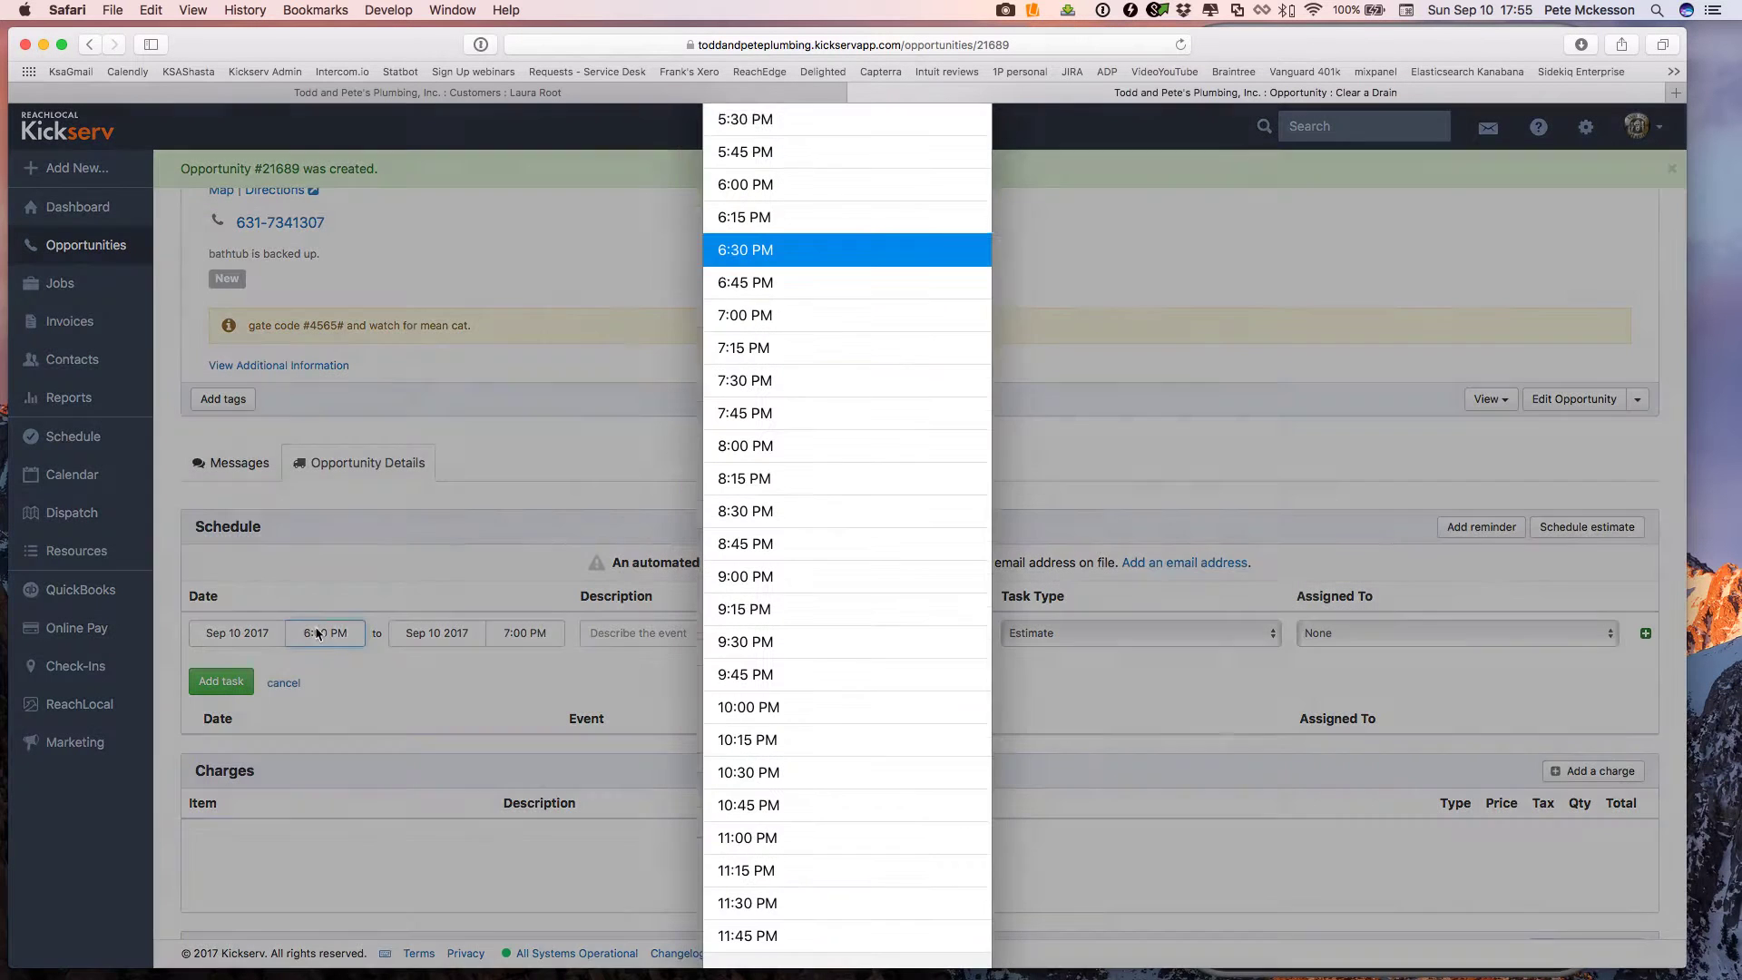
click(752, 245)
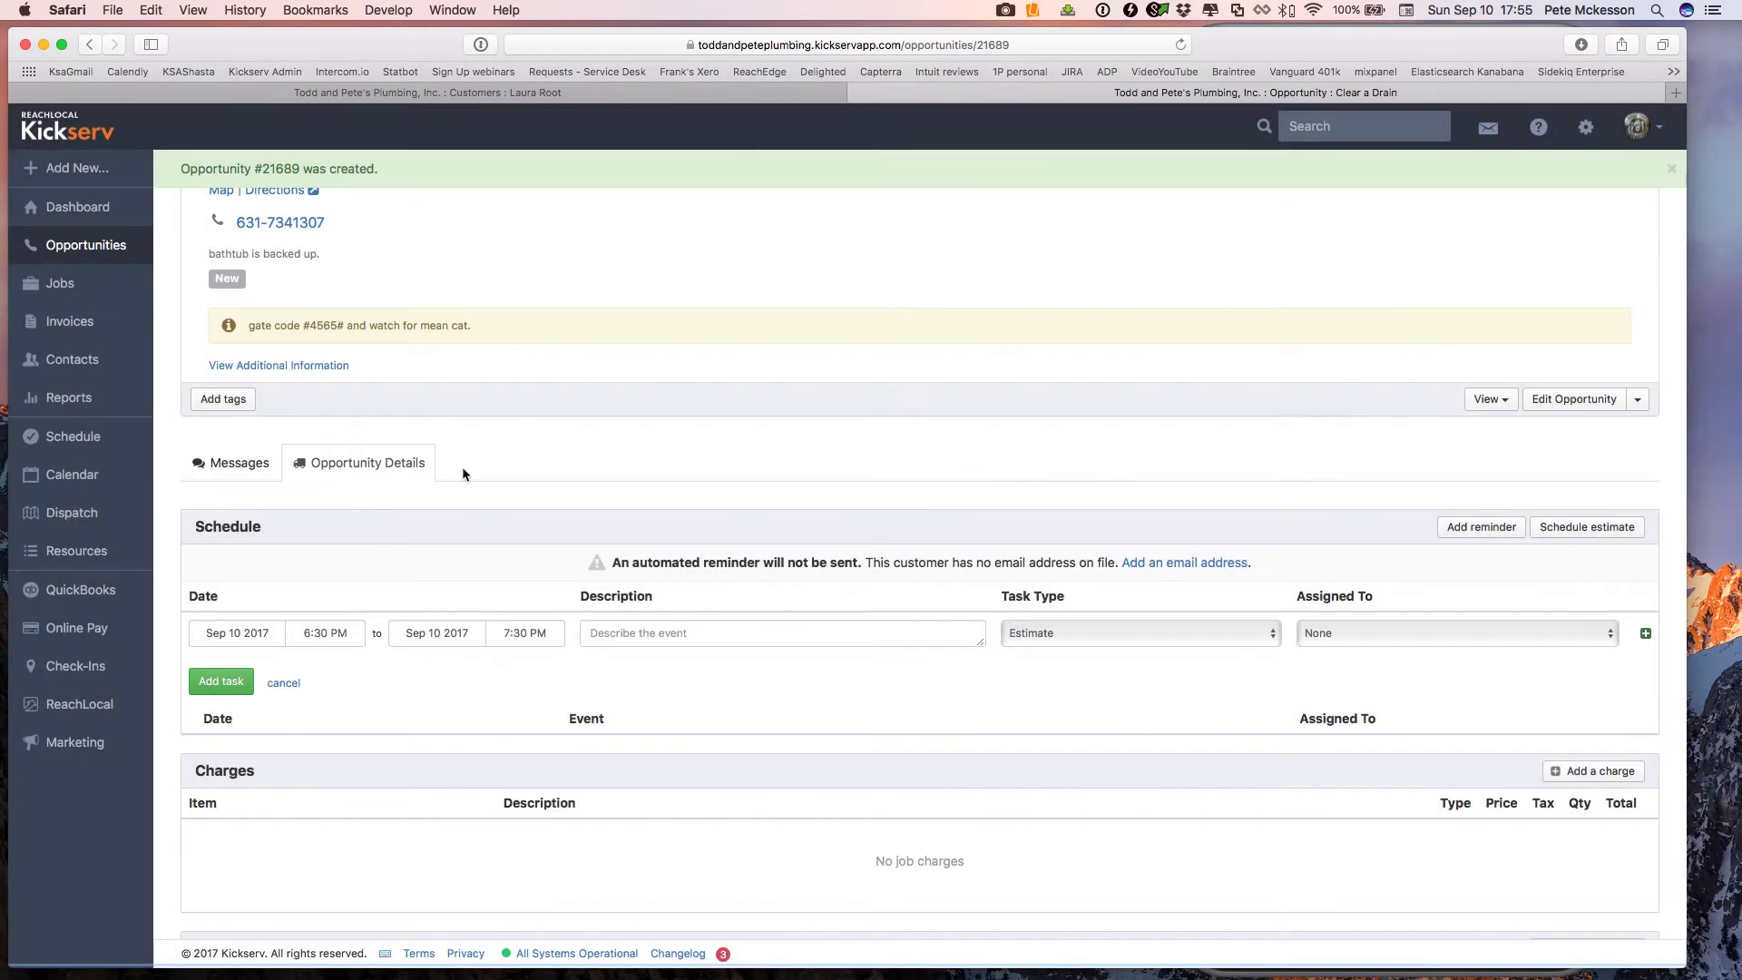
click(525, 633)
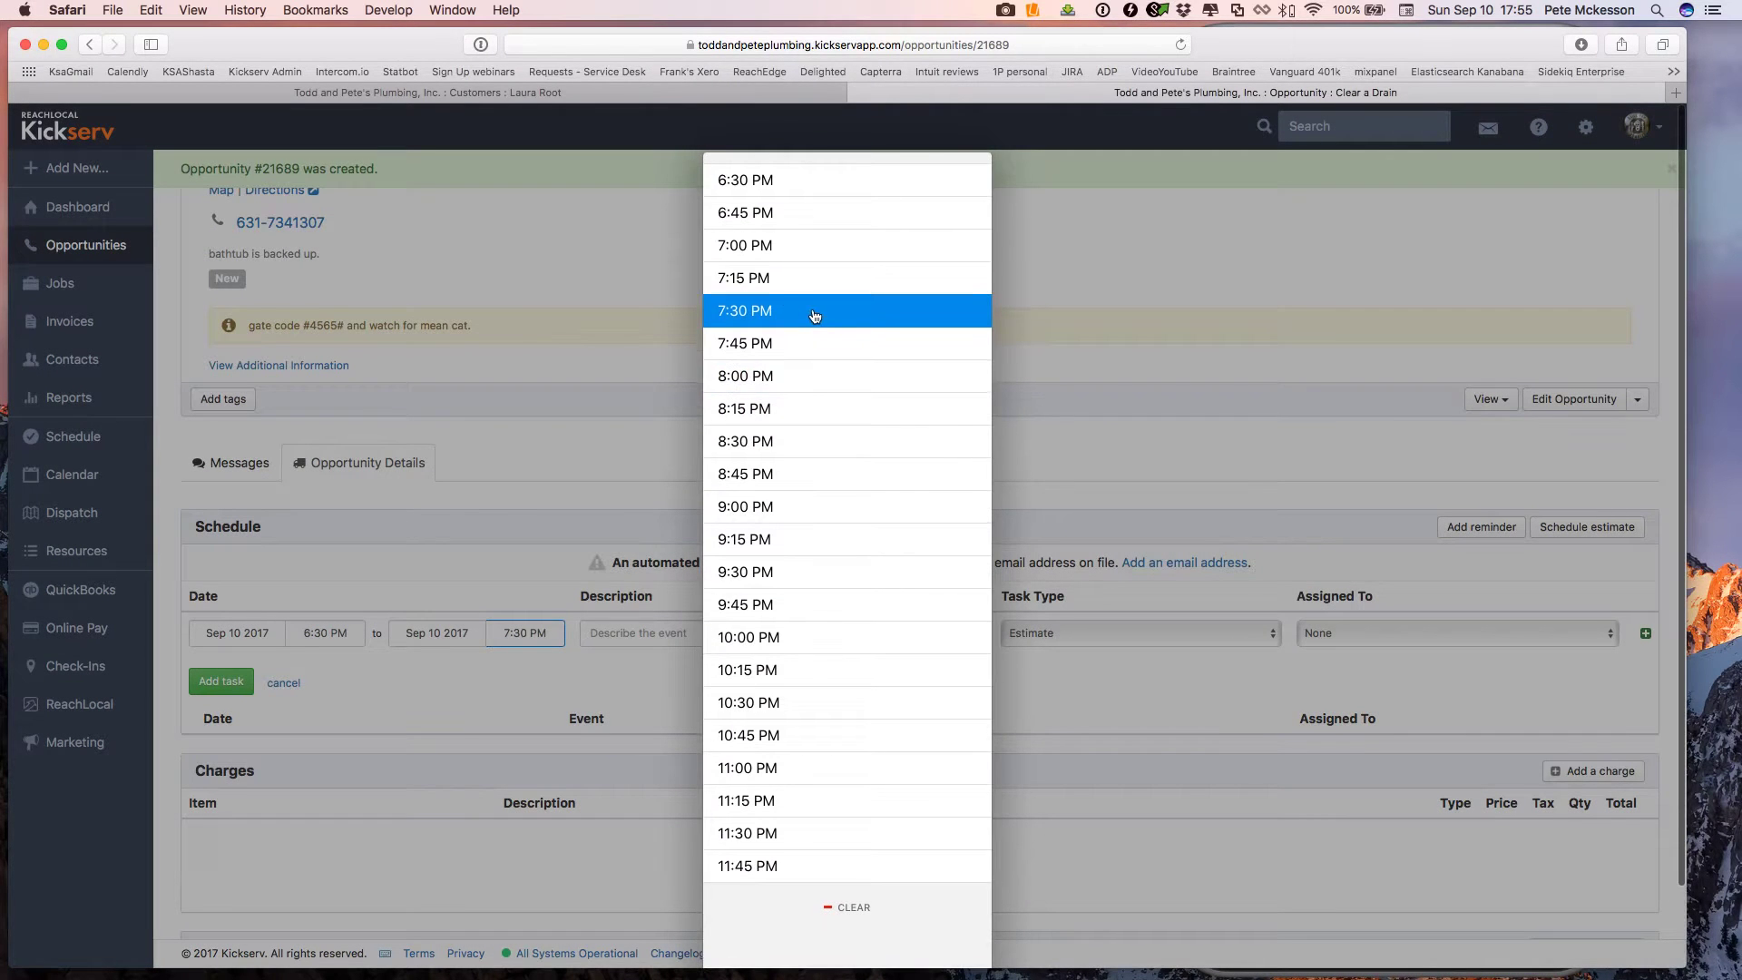
click(742, 246)
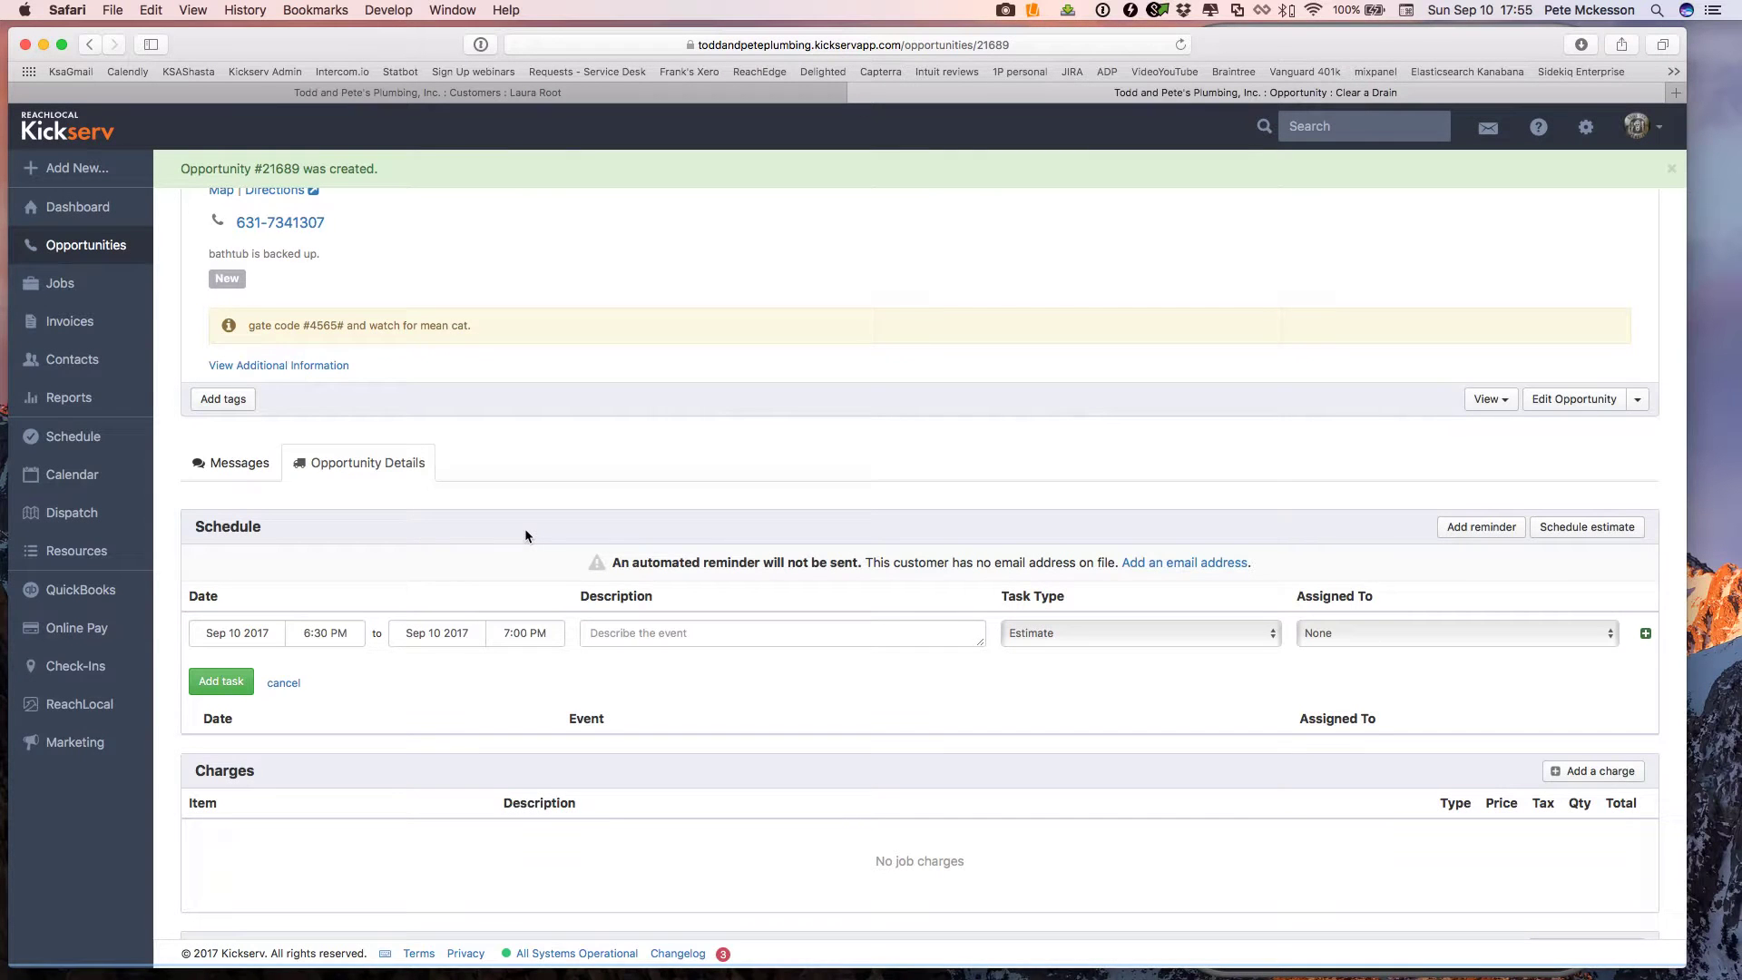
- Describe the tenant and say not to discuss charges or payment, assign a technician, and save
click(654, 632)
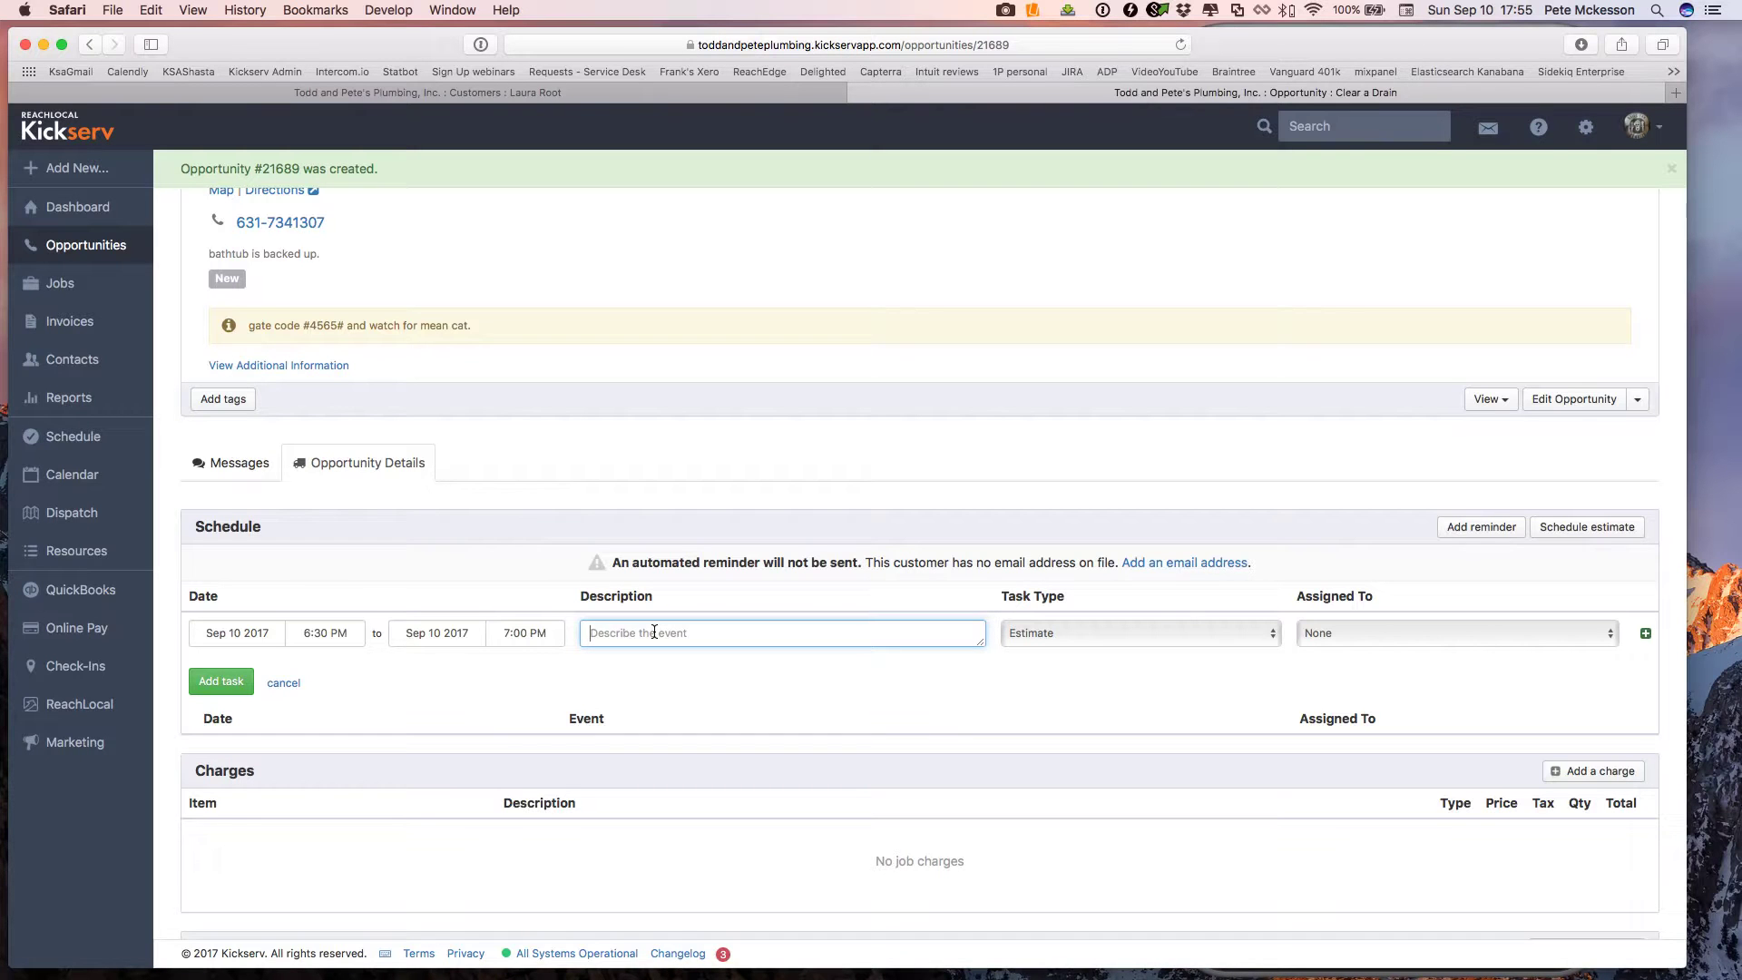
text(tenant: Joe Smith. Do not discuss the charges )
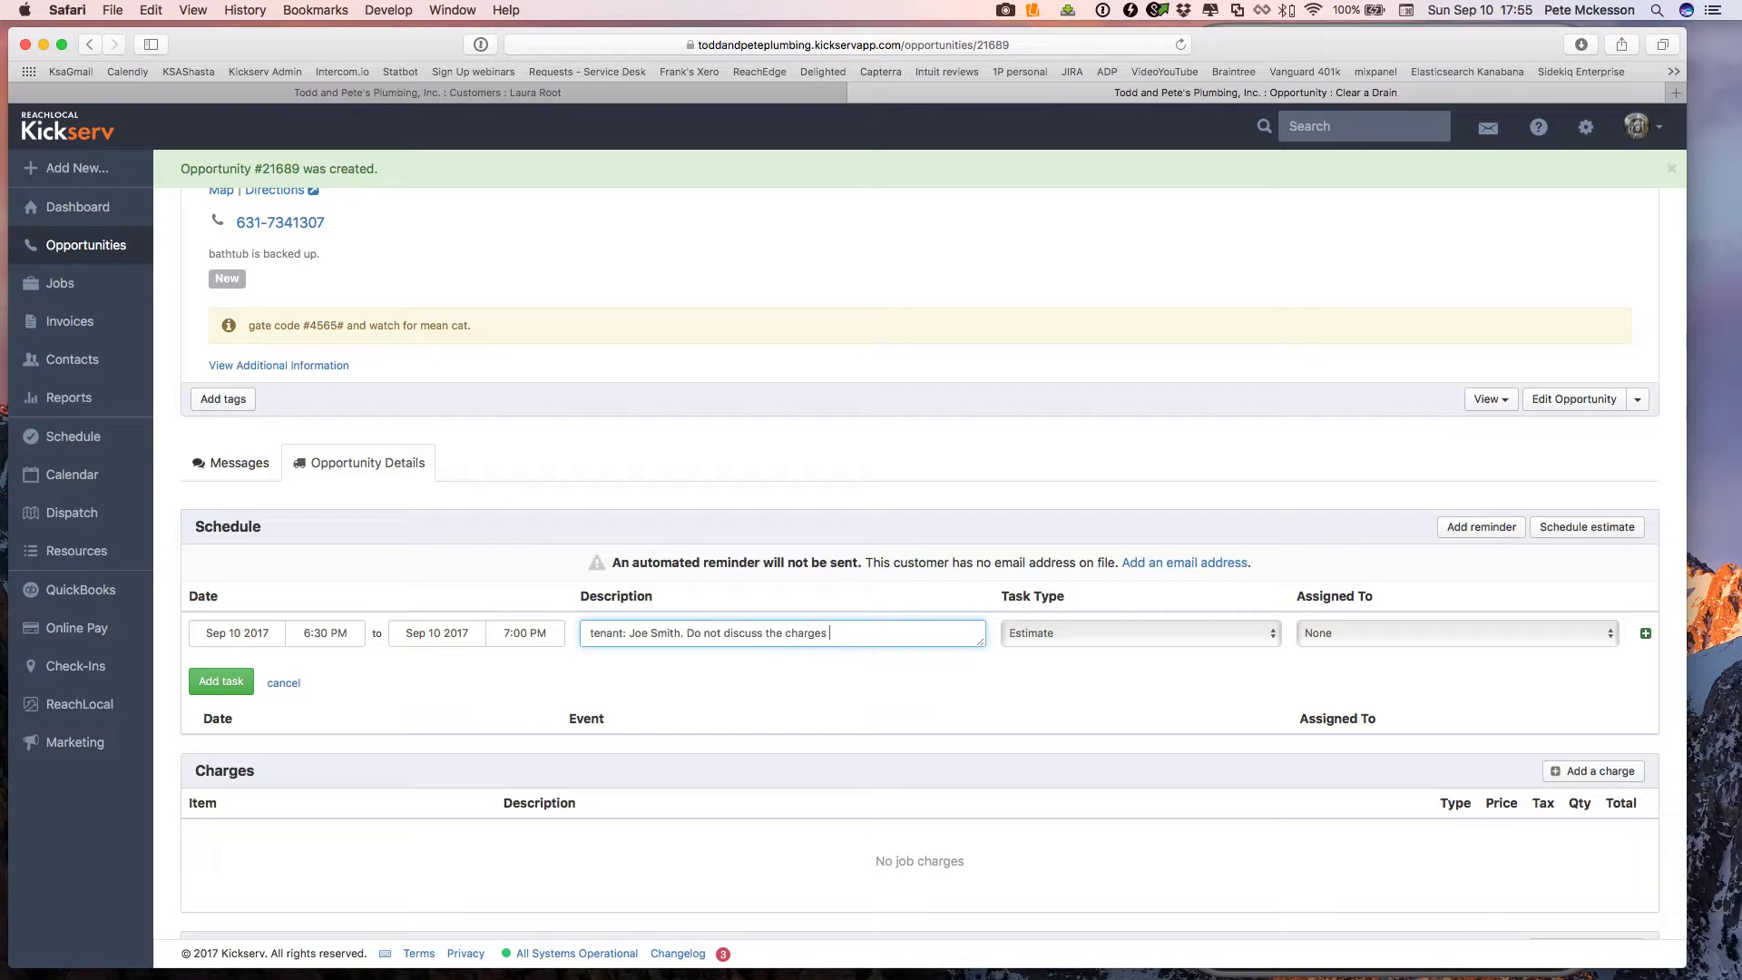
text(and payment with tenant.)
key(Tab)
key(Tab)
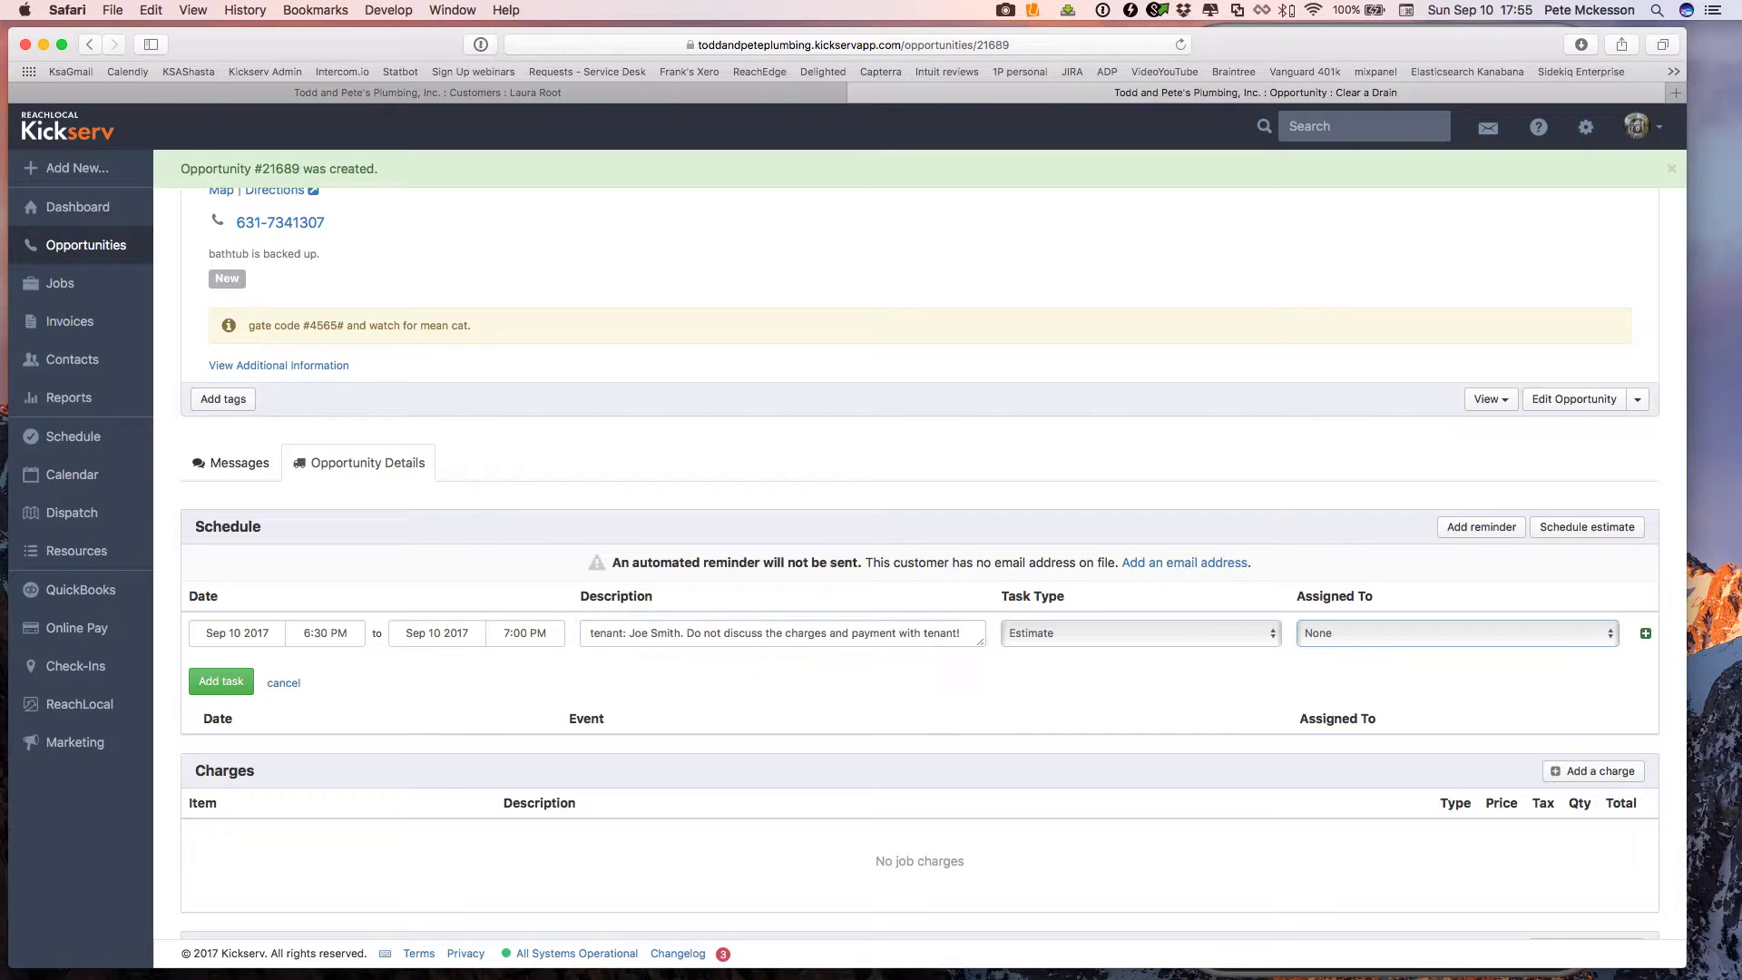
key(b)
key(Tab)
key(Tab)
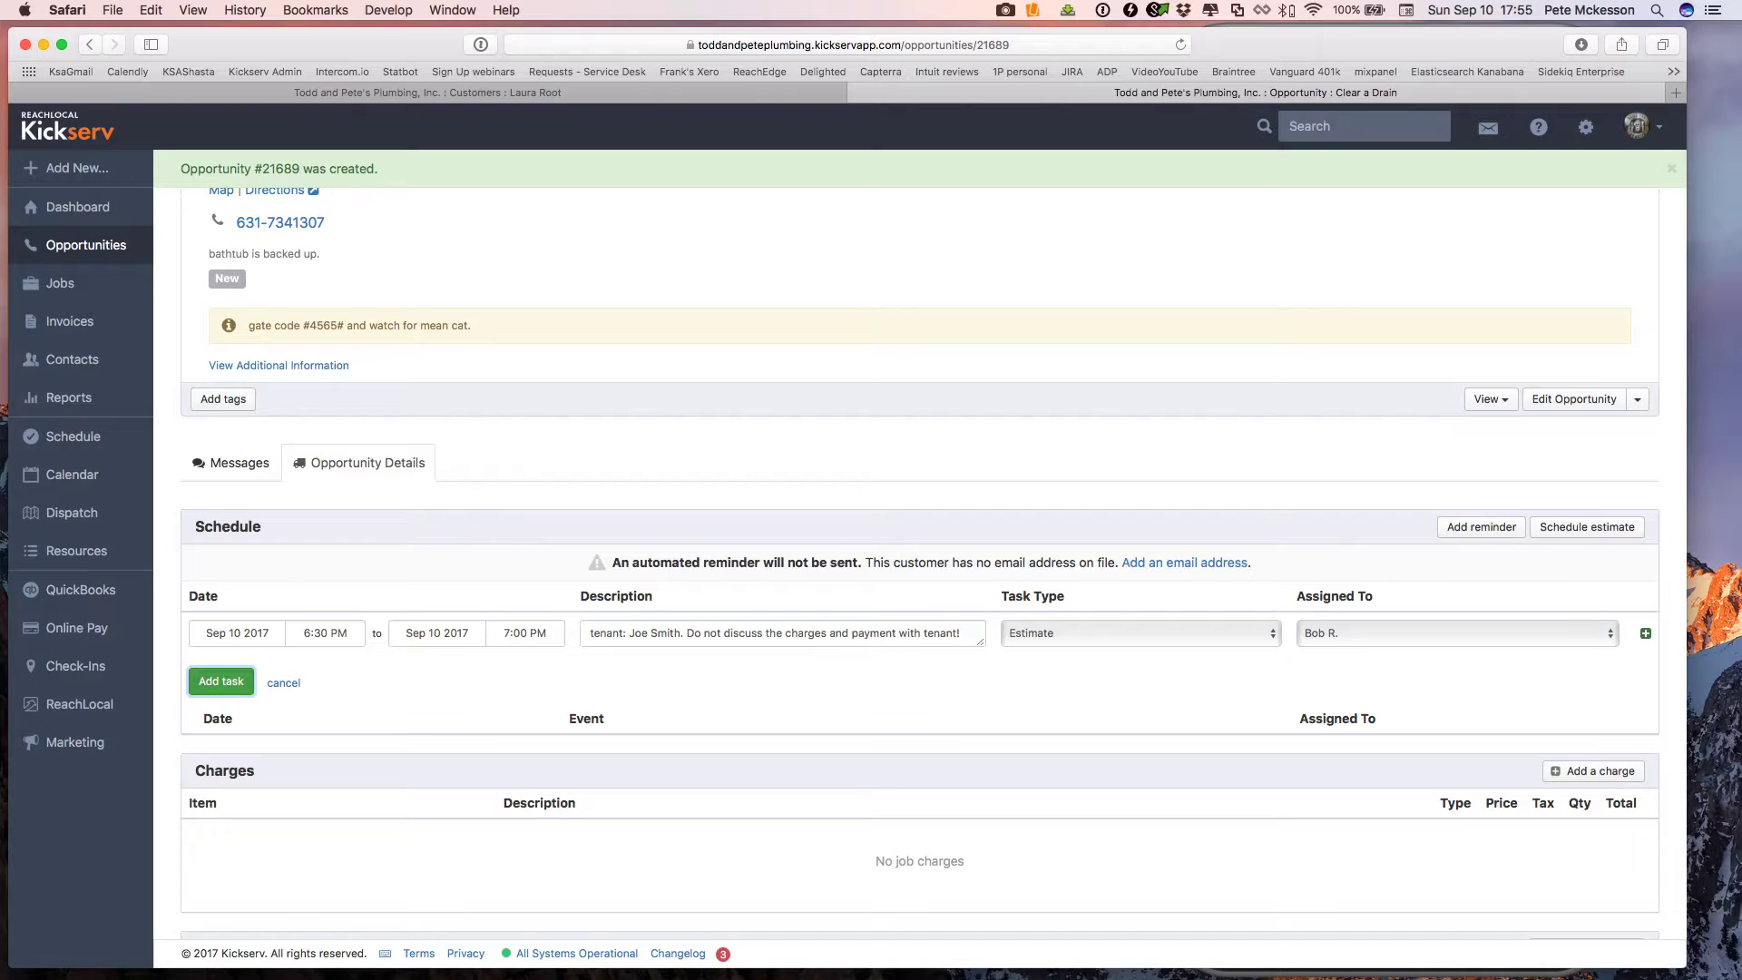
key(Return)
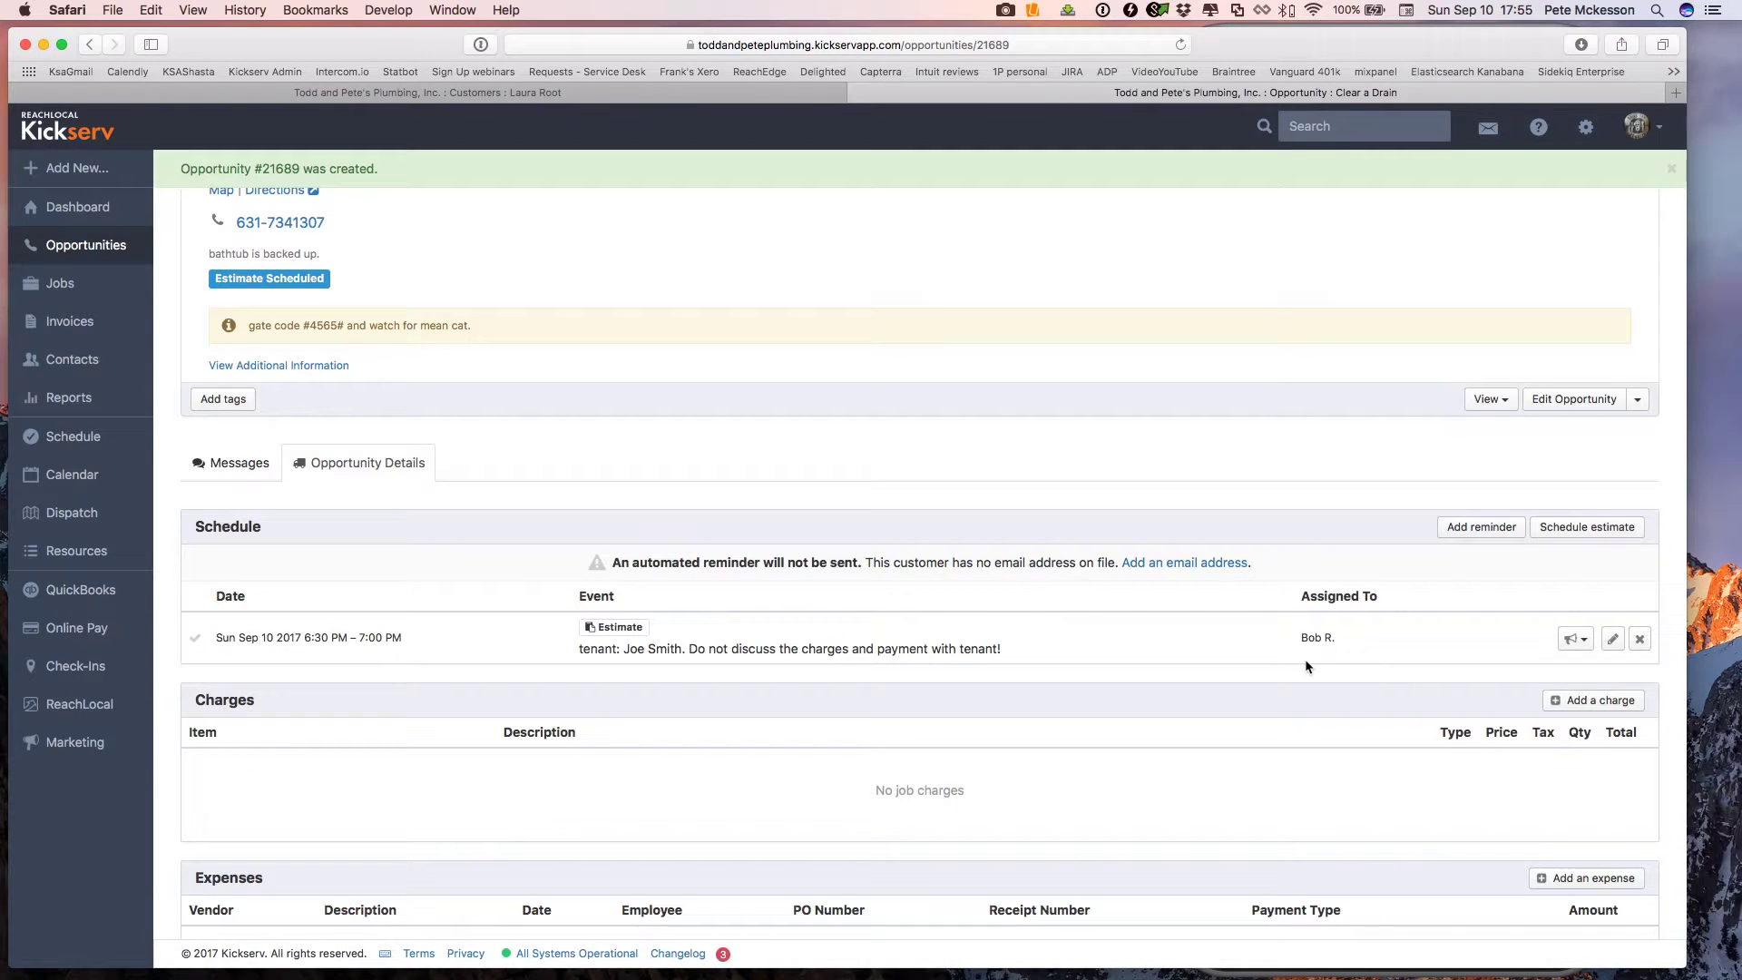
- Show the estimate's Notify Employee, Send Details and On The Way notification options
click(1570, 642)
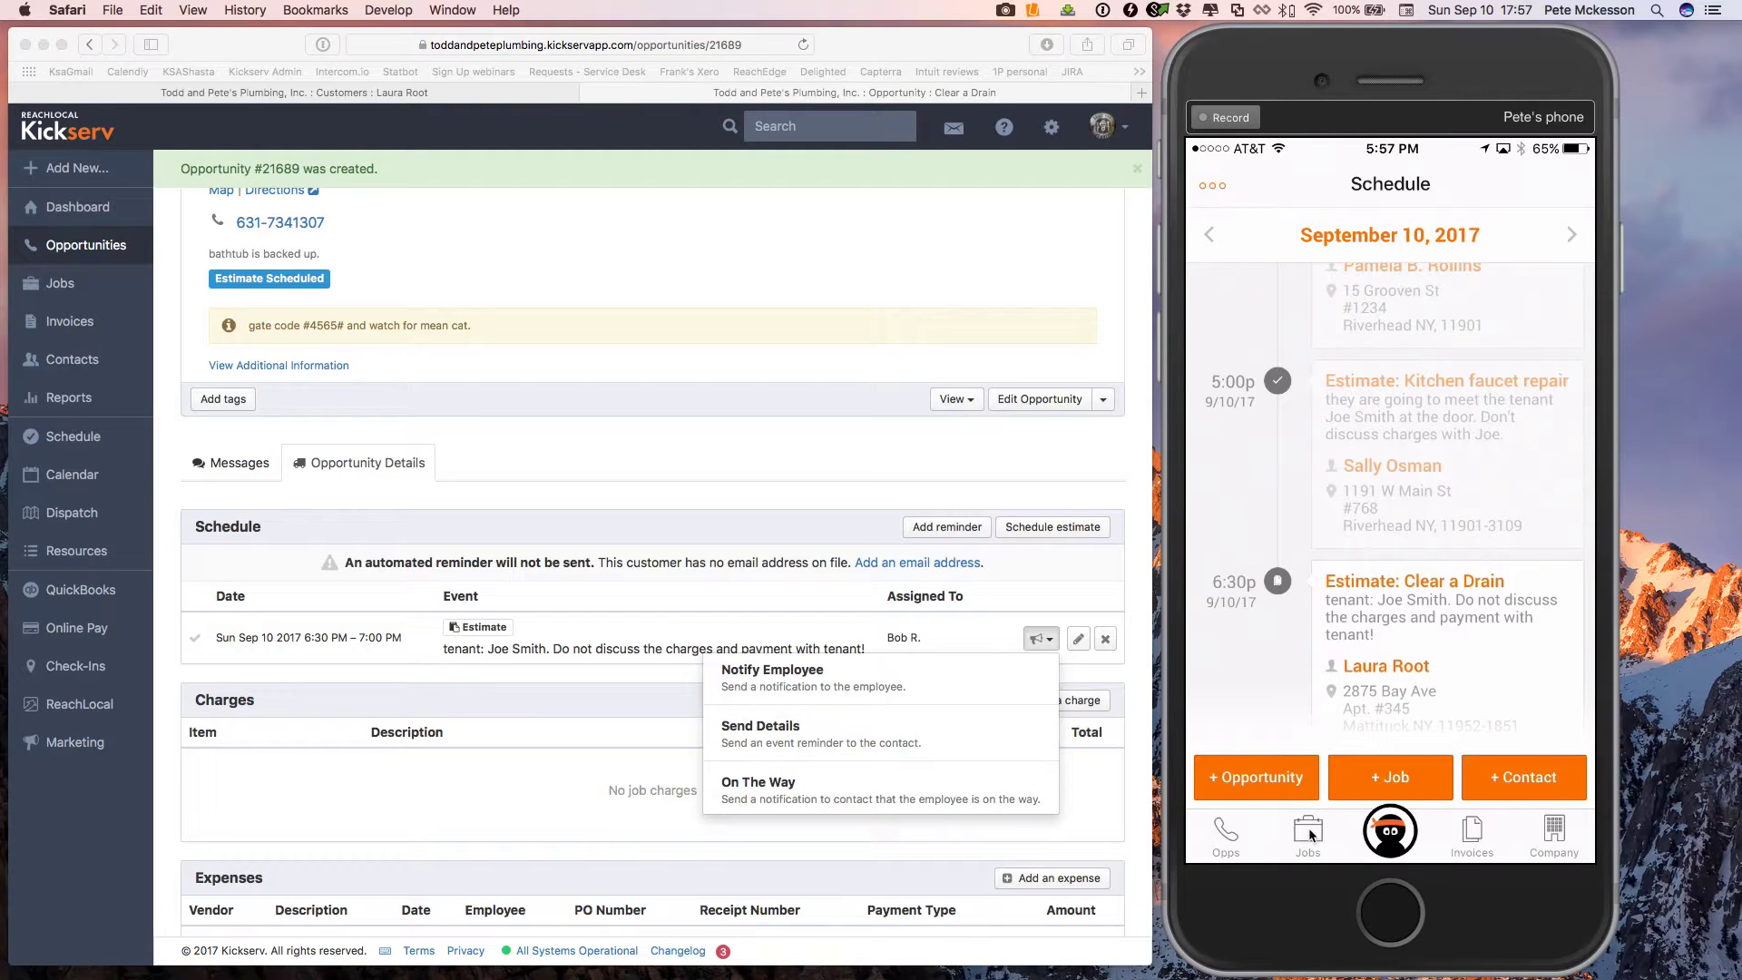
- Switch the phone app to its Opps list to reach opportunity #21689
click(1228, 833)
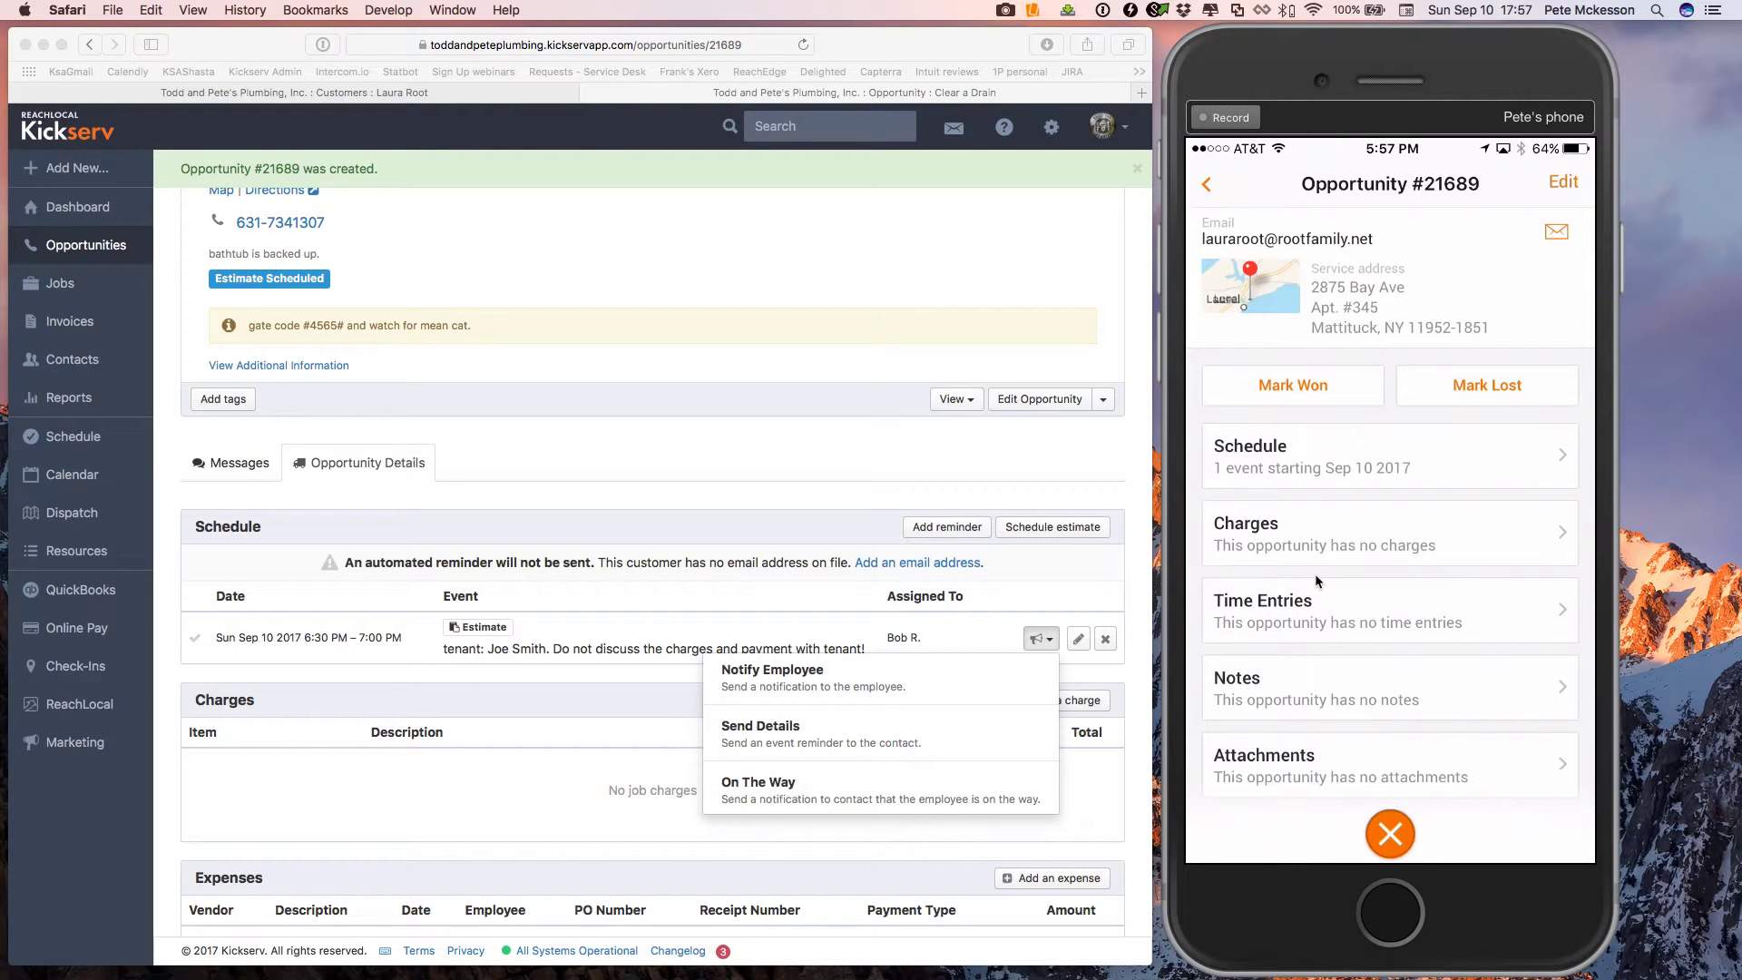
- Dismiss the web notification options and open the opportunity's Charges on the phone
click(487, 728)
click(487, 728)
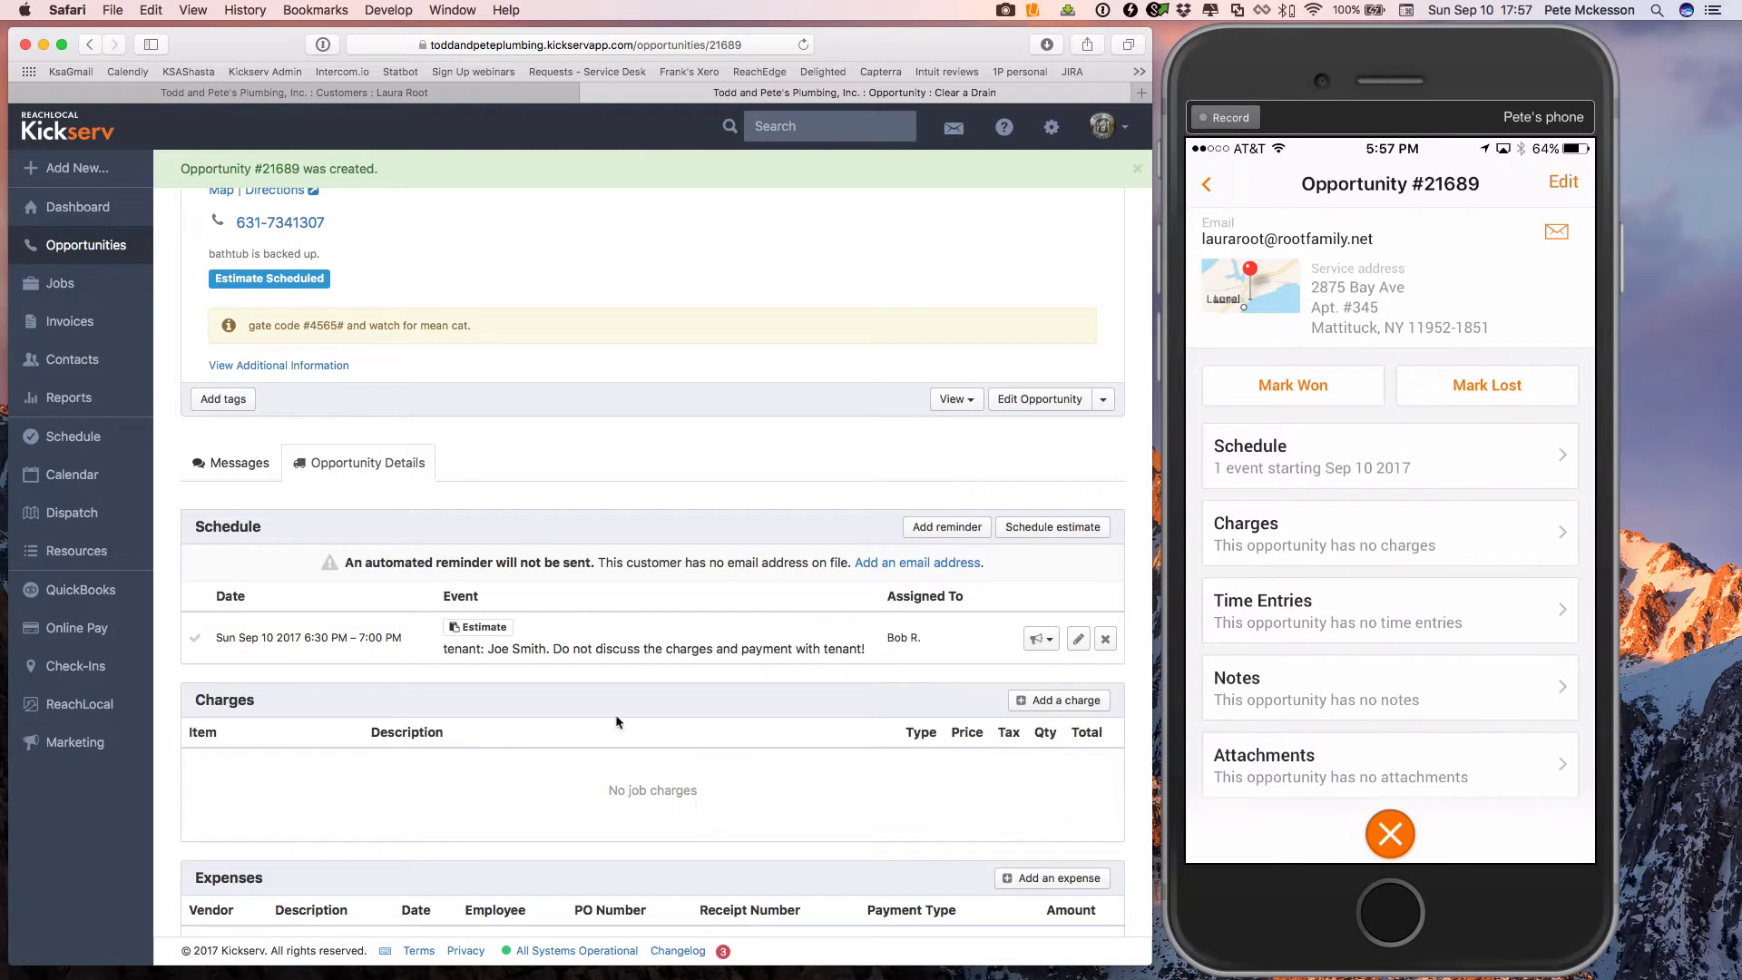
click(1436, 528)
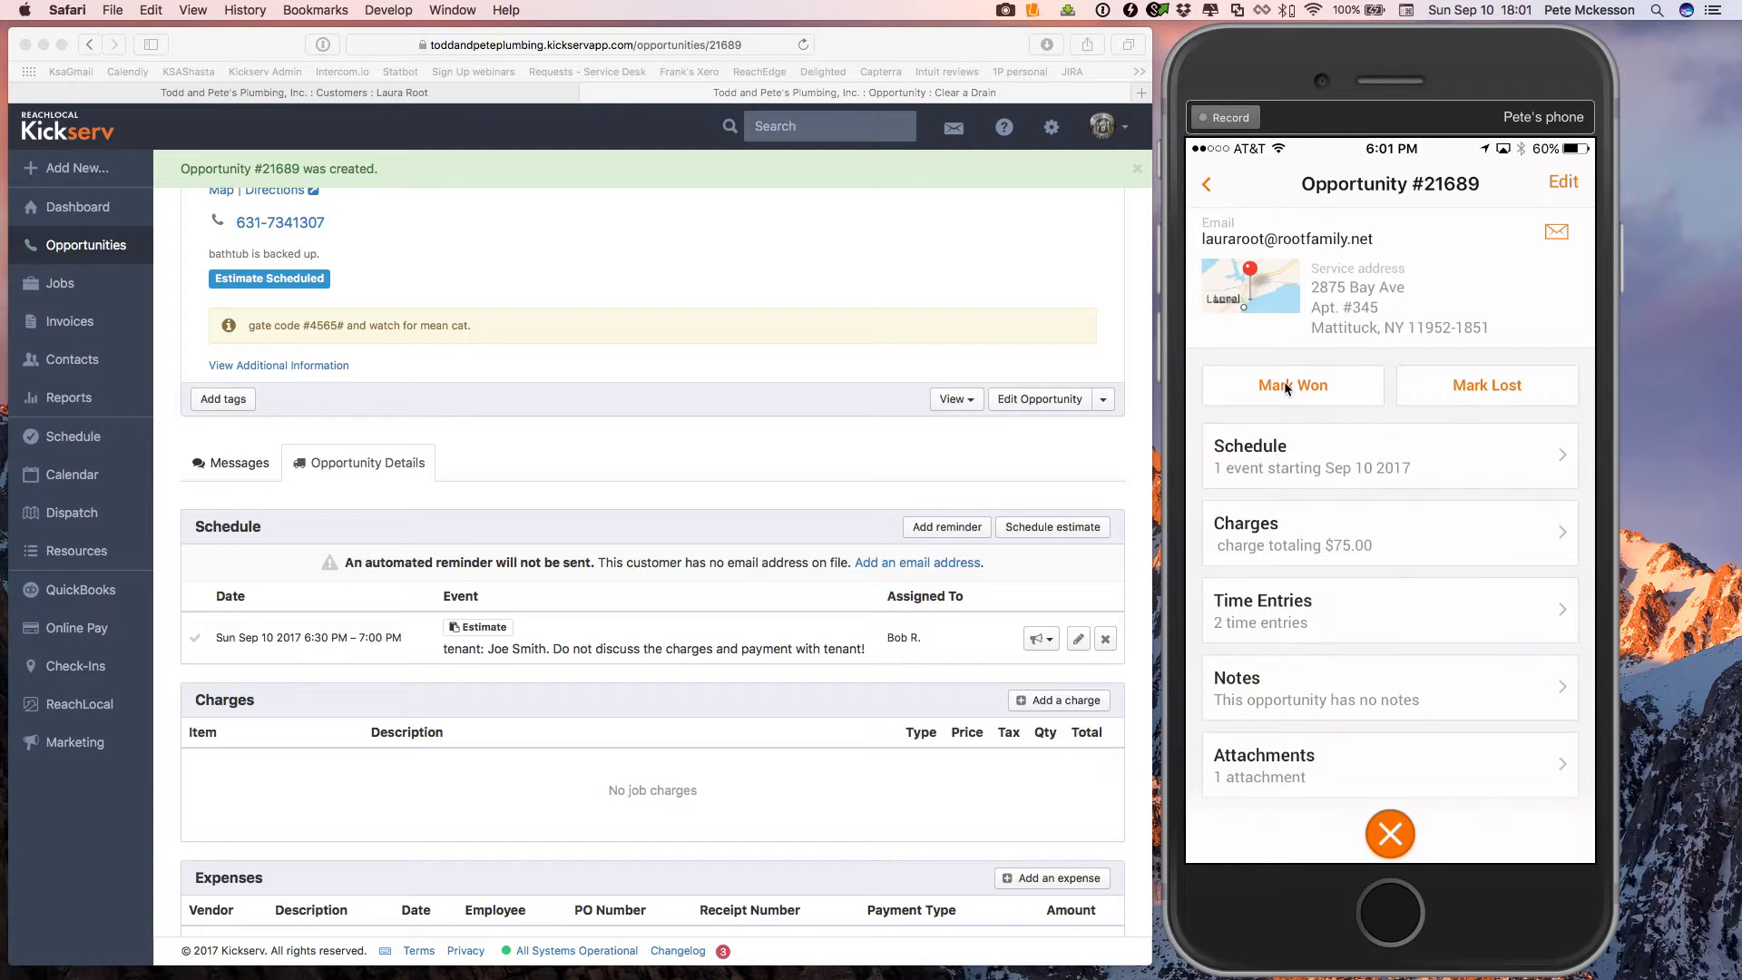
- Mark the opportunity won on the phone, then reload the web page to show Job #21689
click(1286, 387)
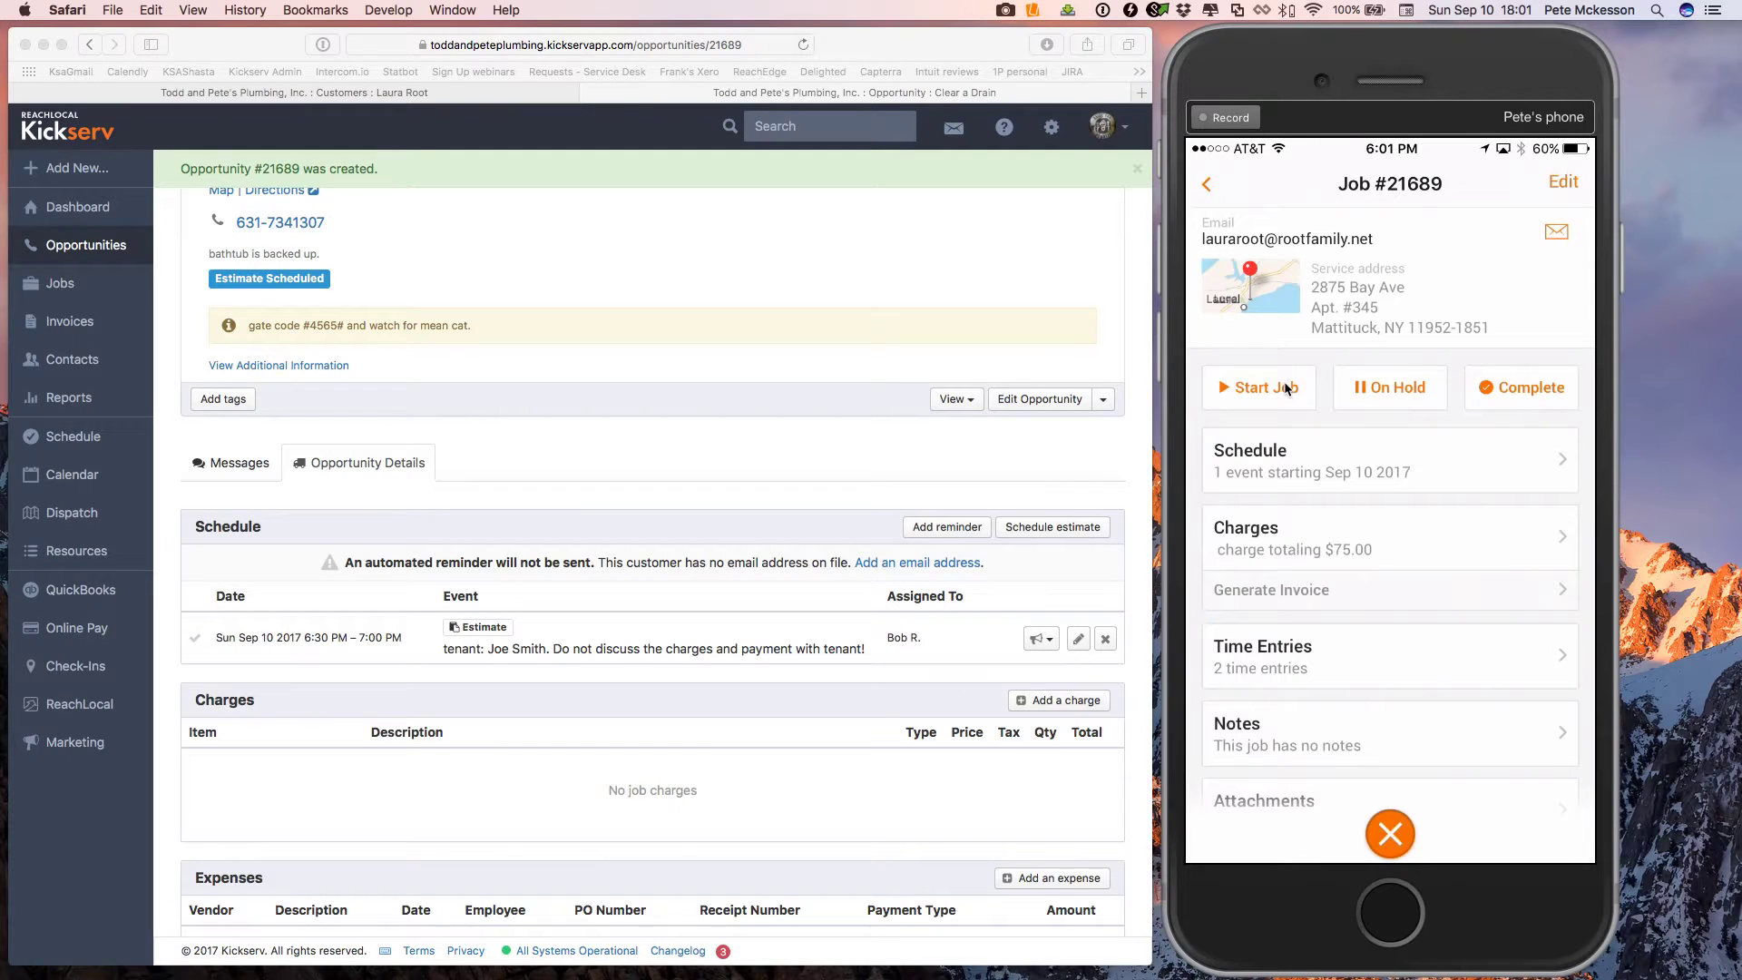
click(1393, 190)
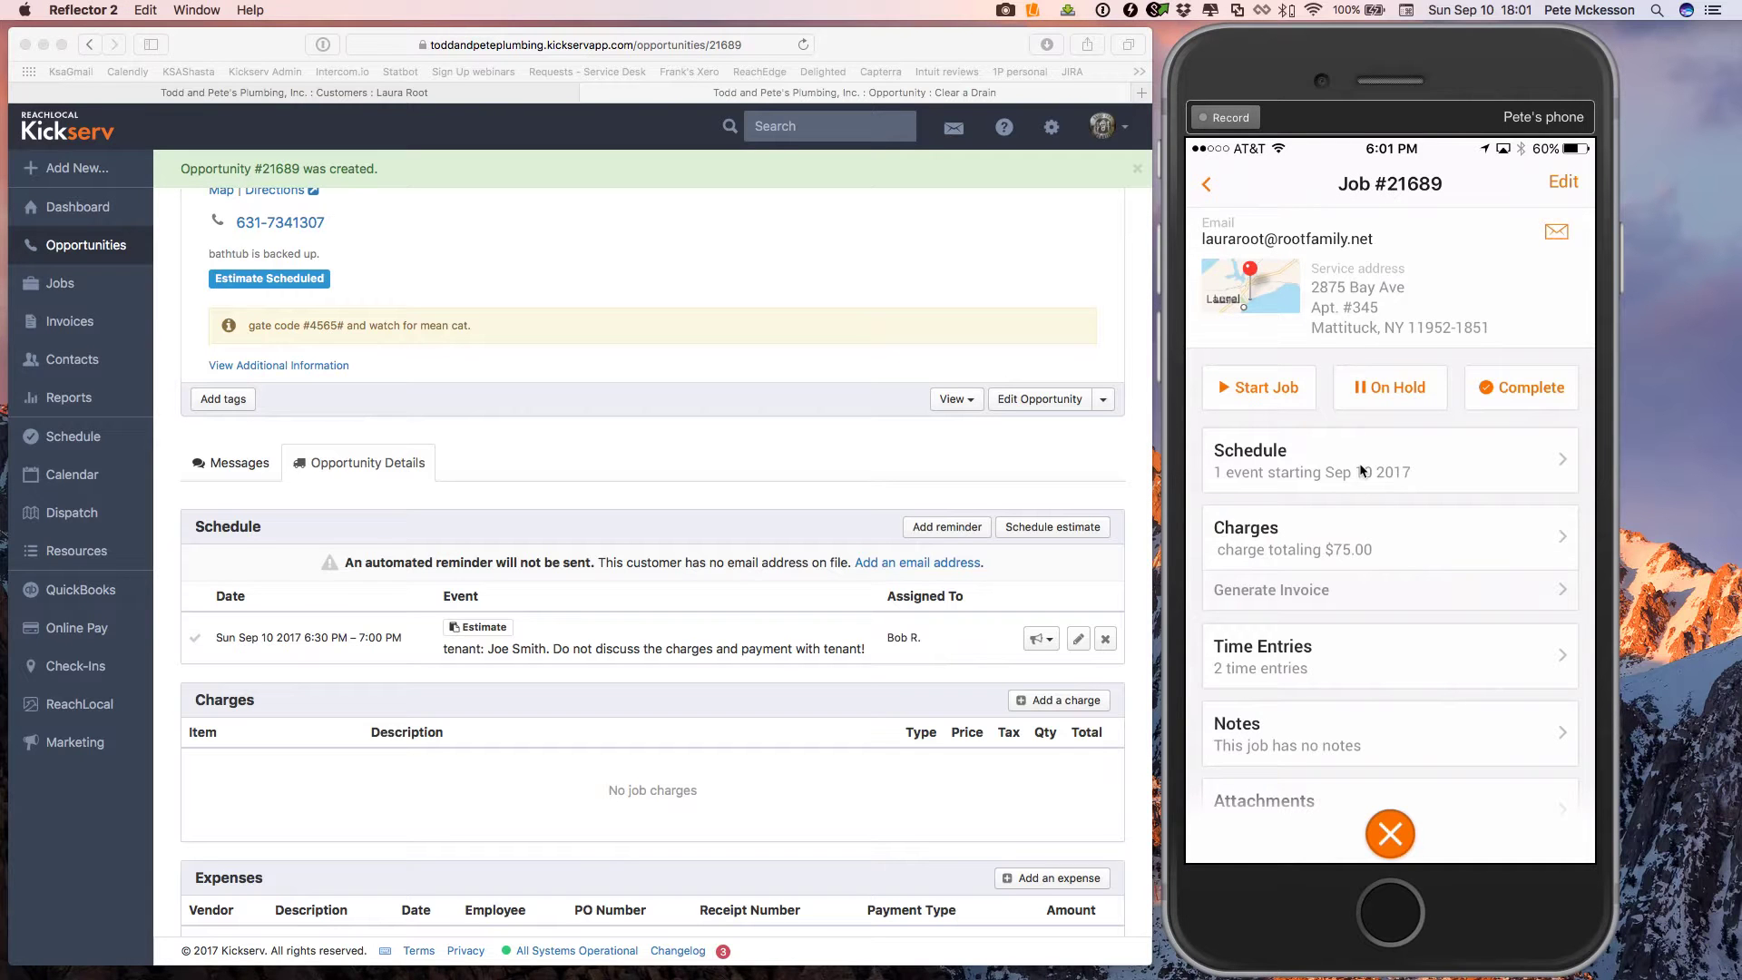
click(753, 279)
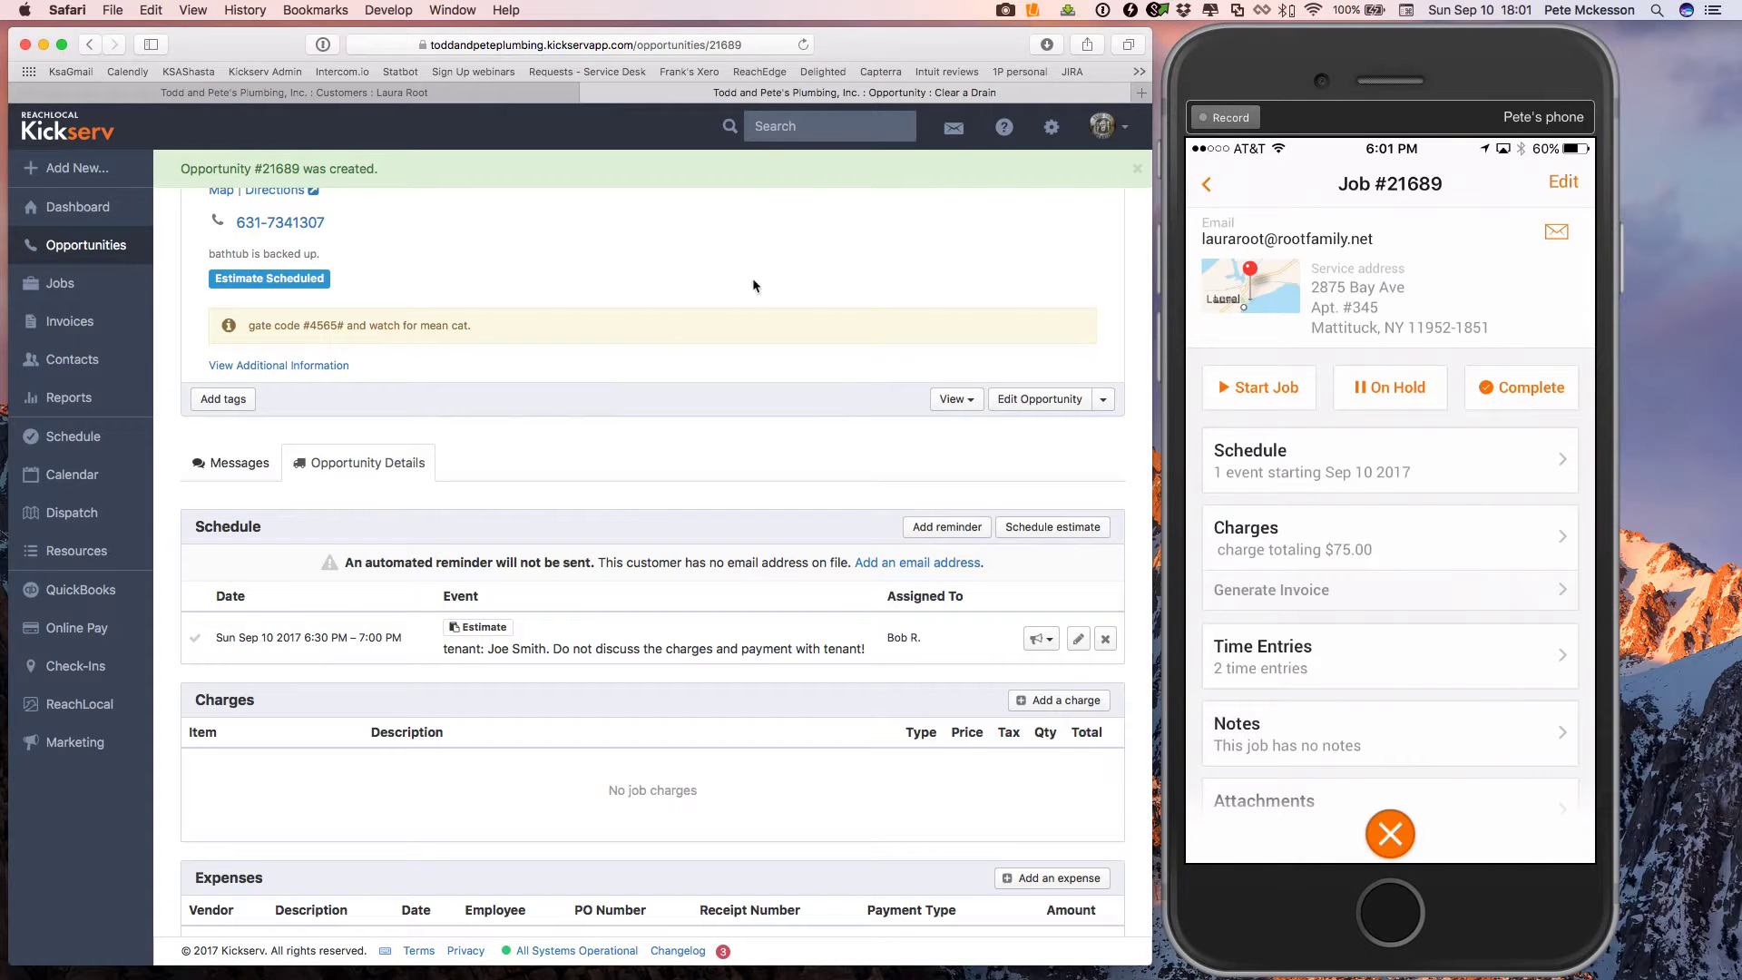
click(804, 43)
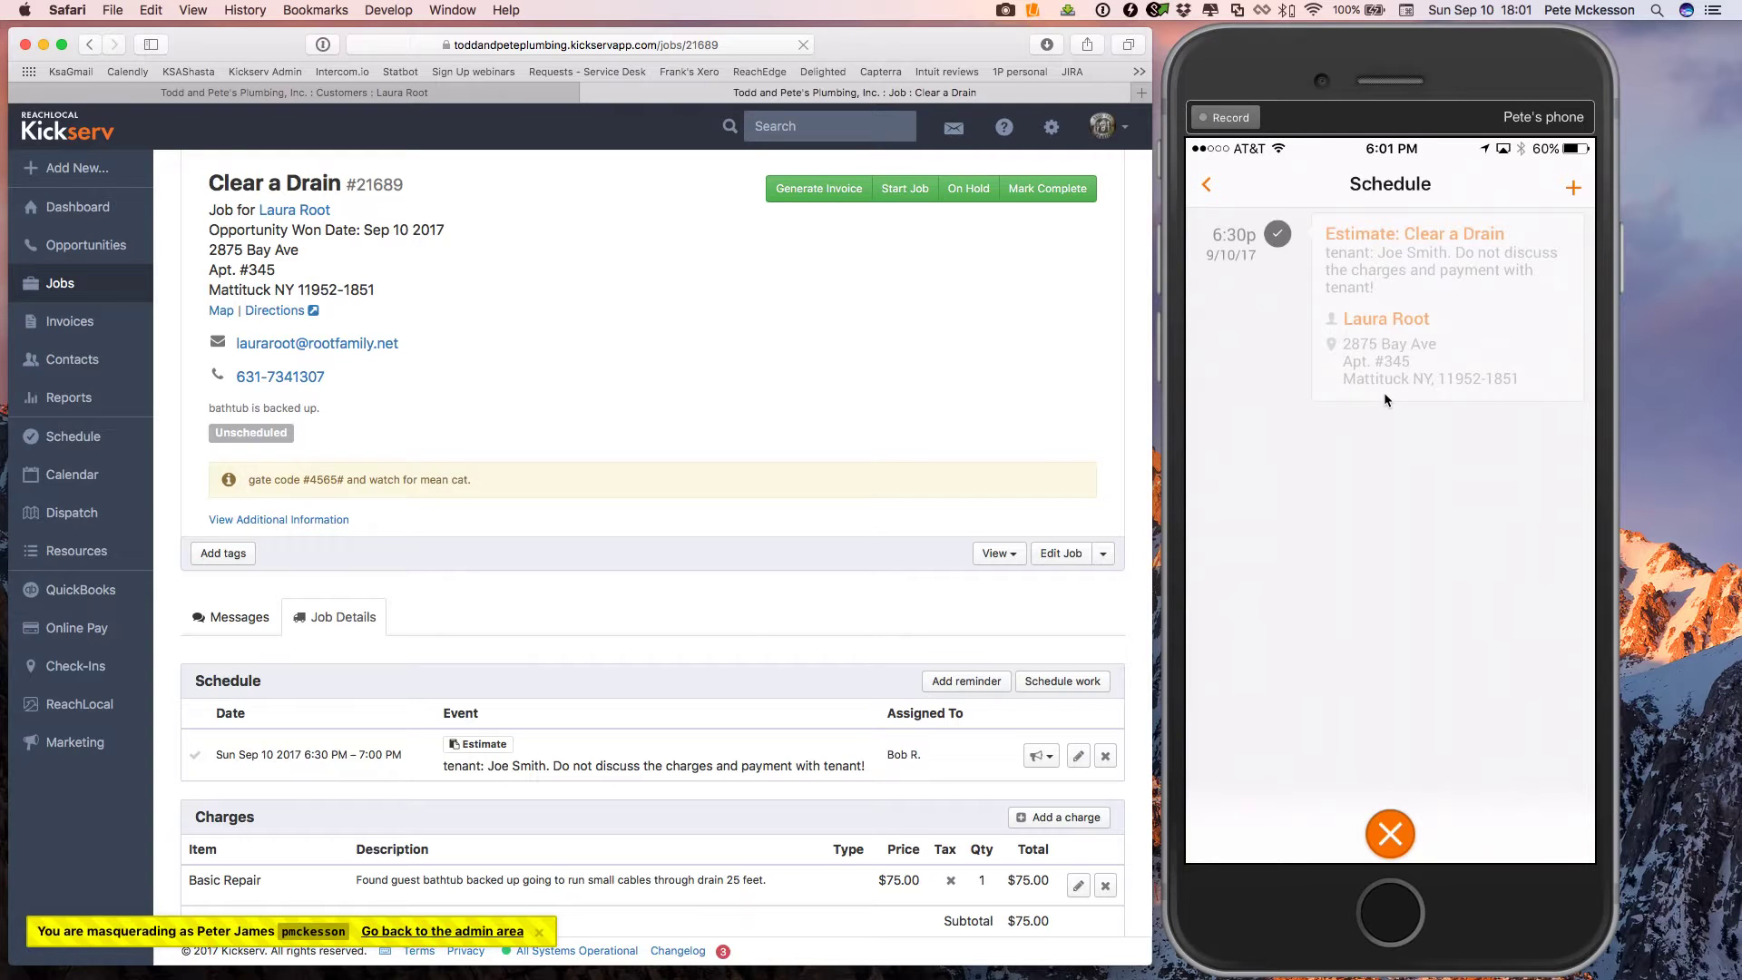
- Close the job's event view with the orange X to reach the Schedule screen
click(1390, 834)
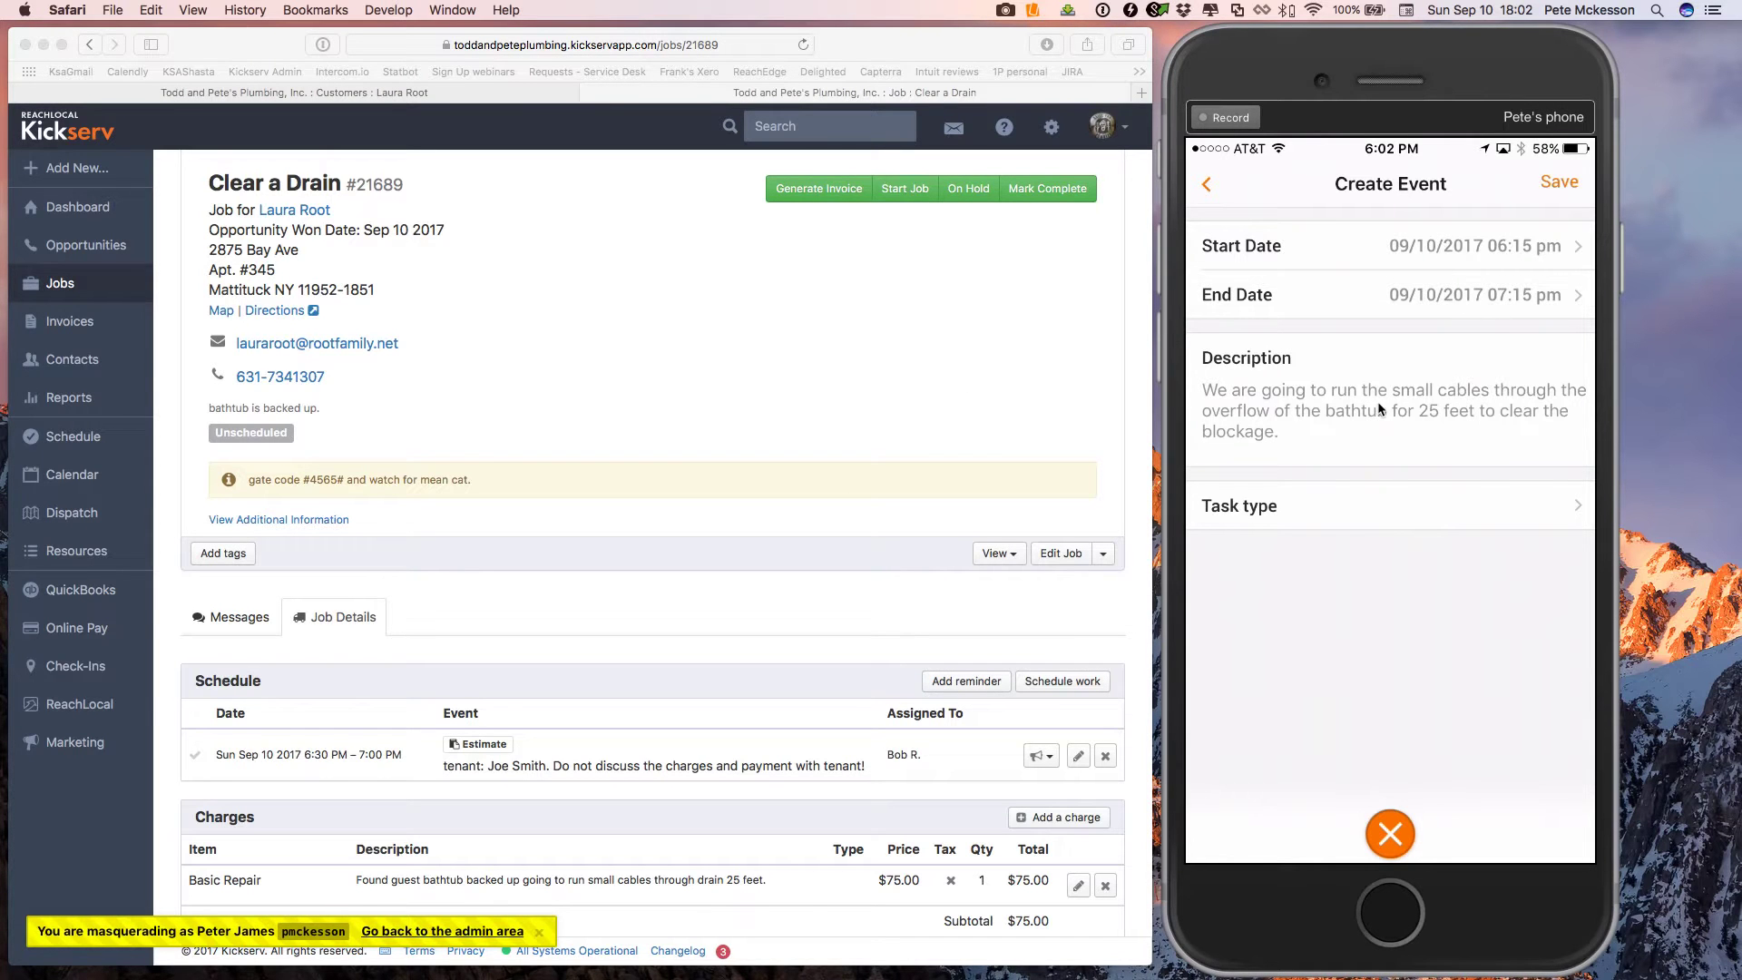
- Pick the Task type for the new 6:15–7:15 pm cable-through-overflow event
click(1484, 512)
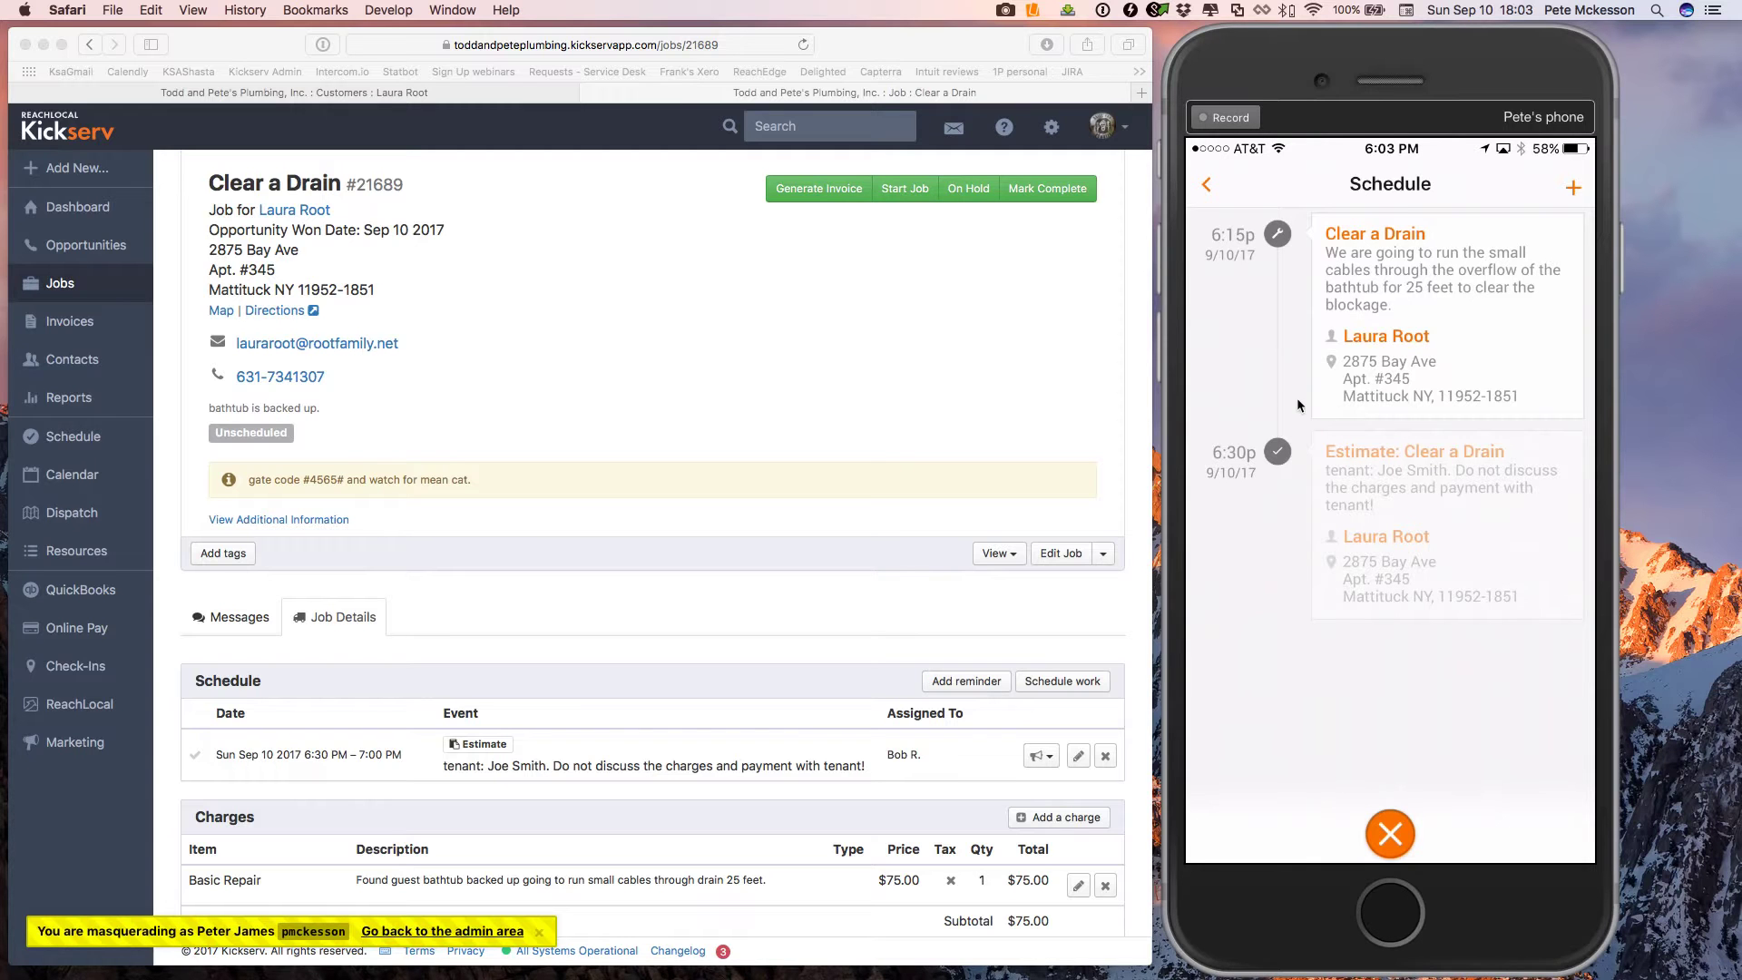
- Reload the Job #21689 web page and scroll down to its Schedule and Charges tables
click(838, 283)
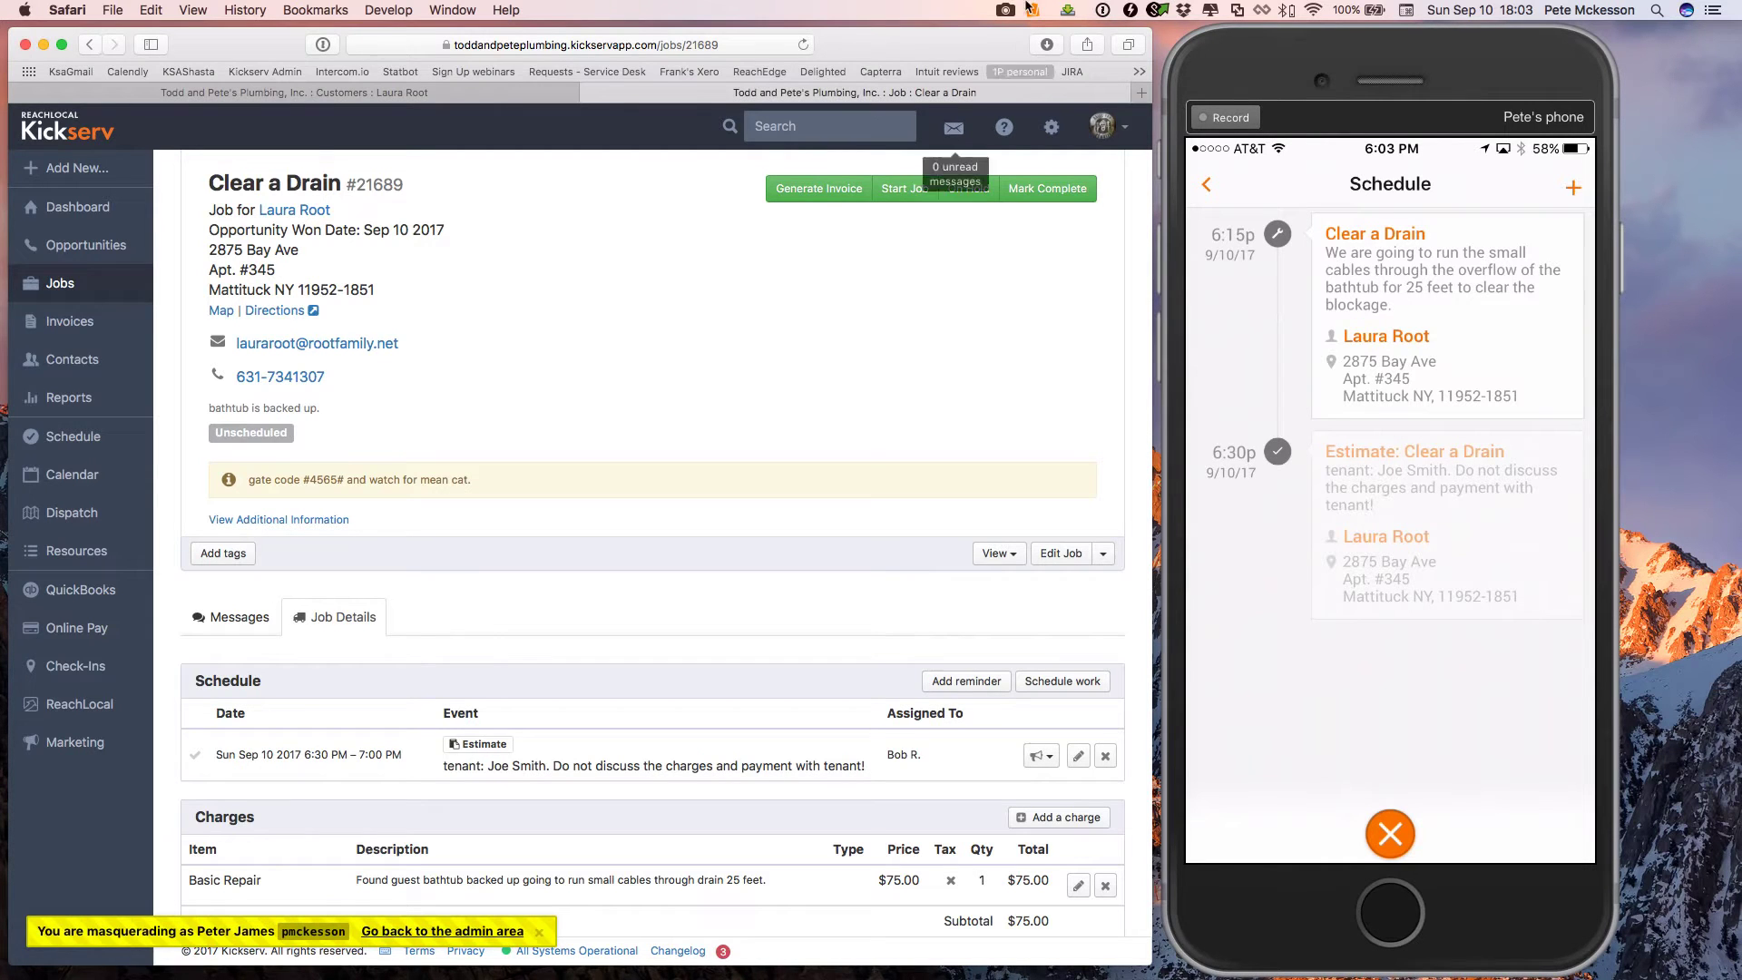
click(805, 45)
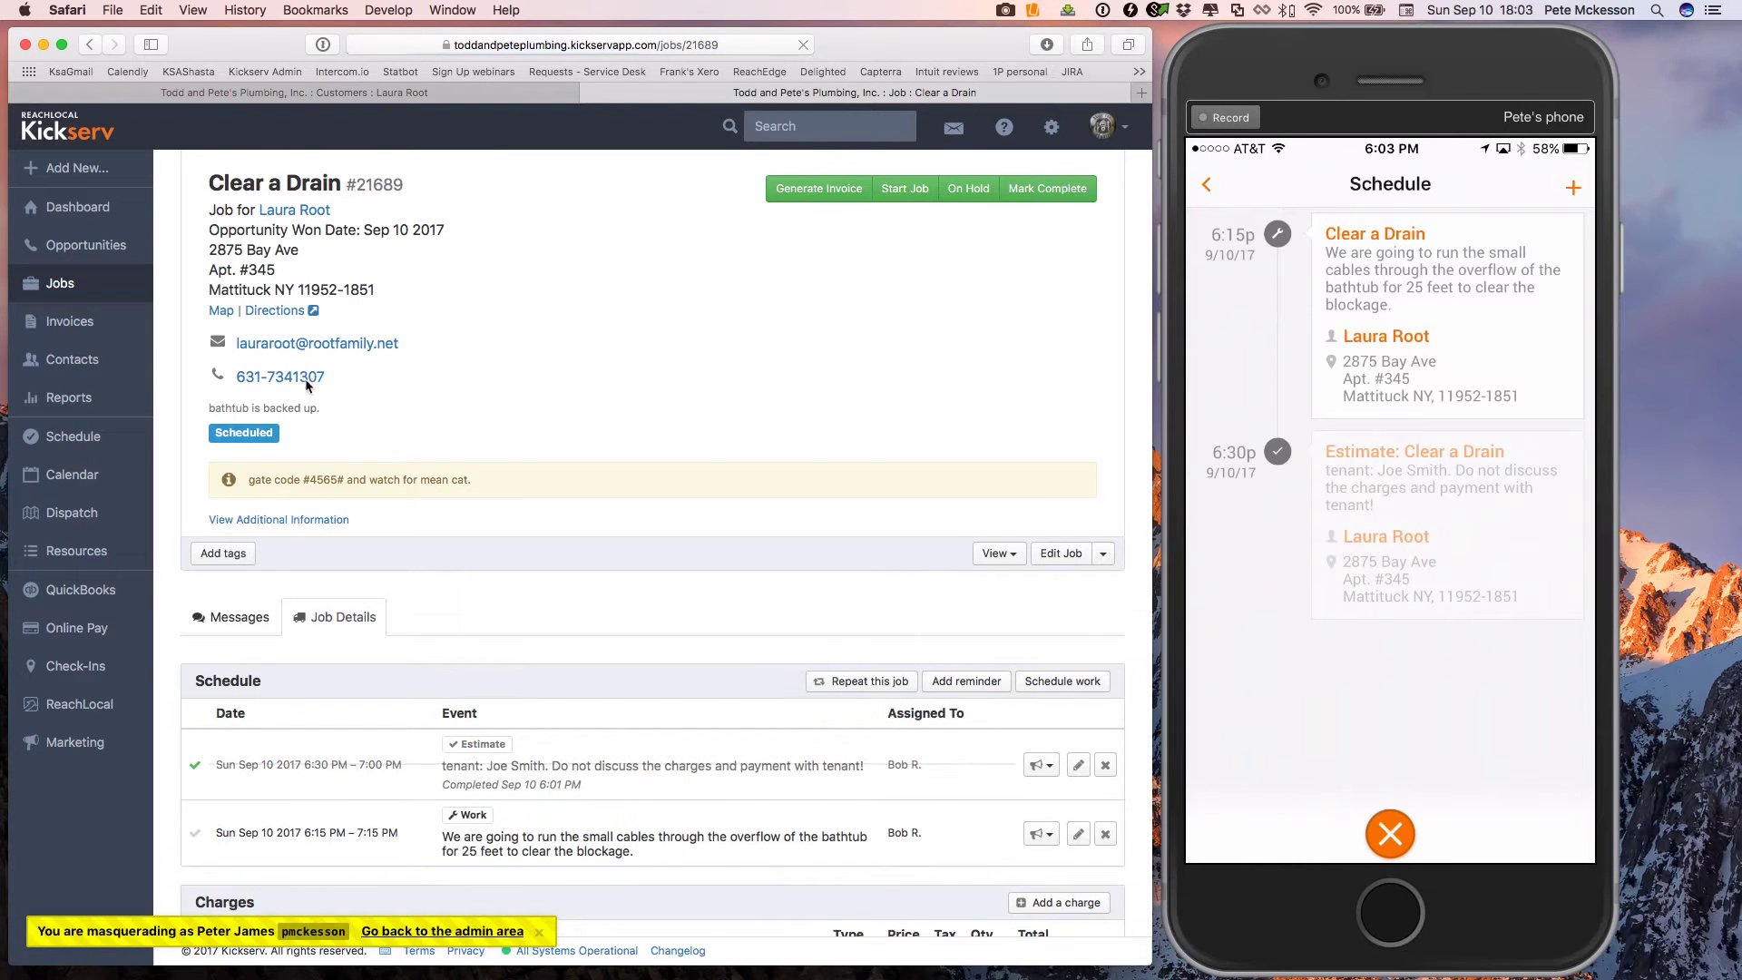
scroll(295, 464, down, 3)
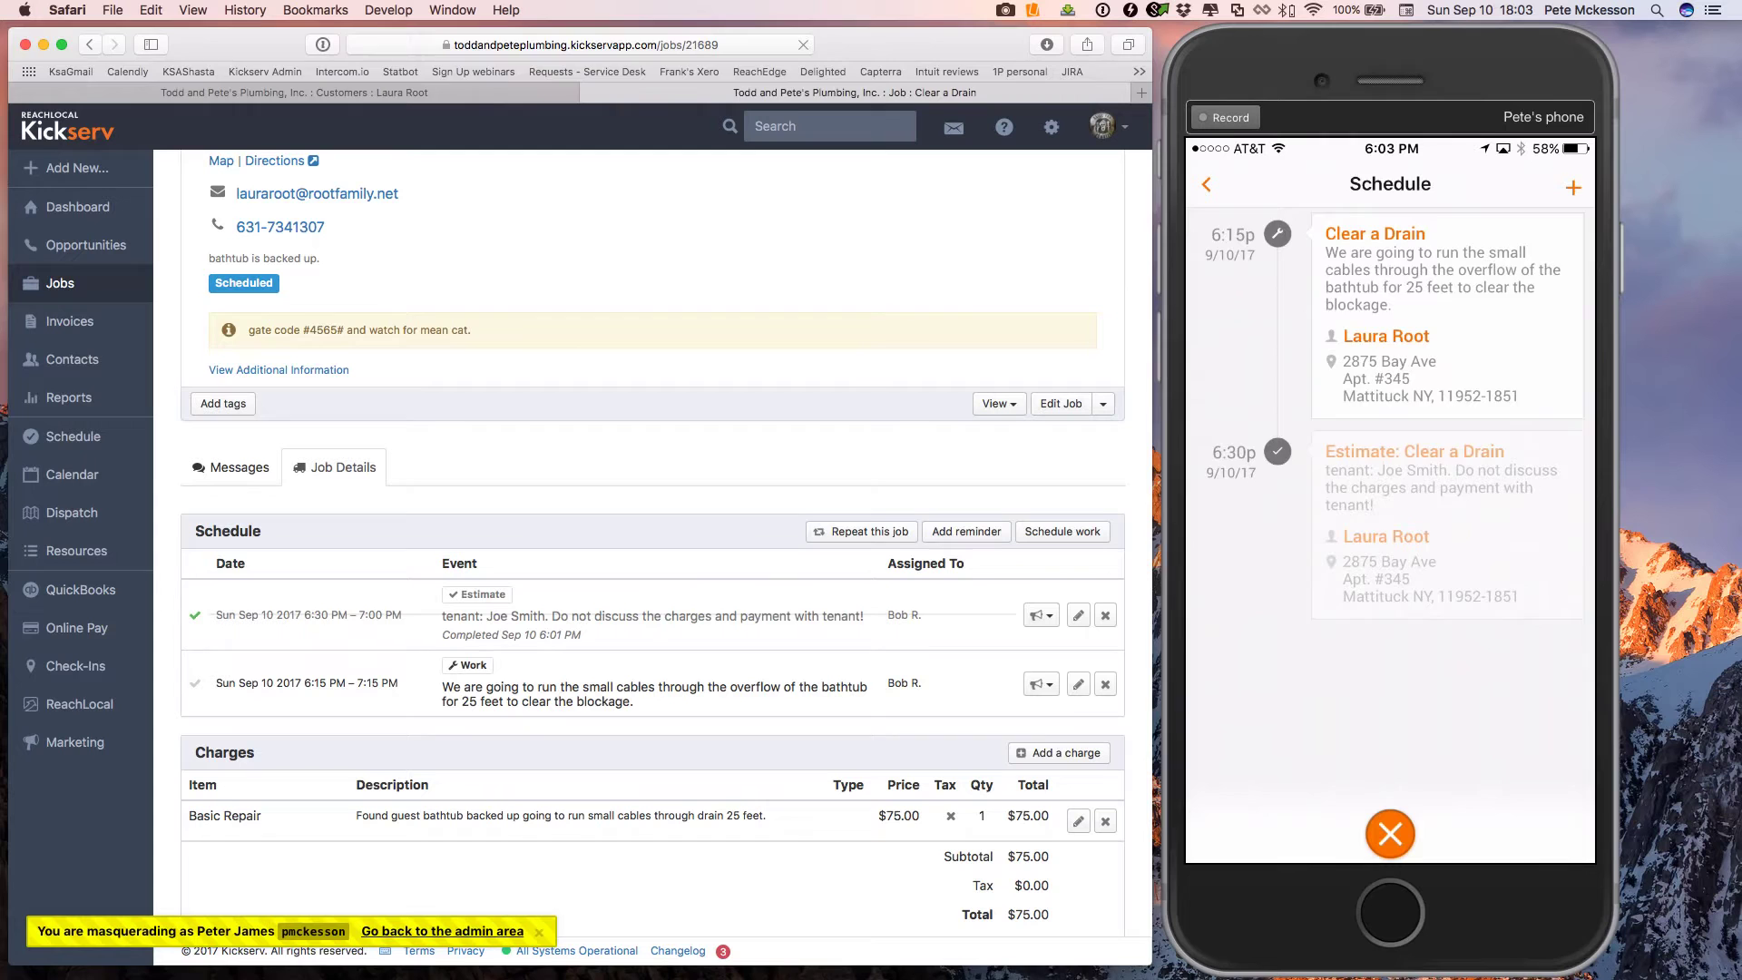
- Start Job #21689 on the phone, refresh the web page, and save a 0.75-hour cable time entry
click(1447, 273)
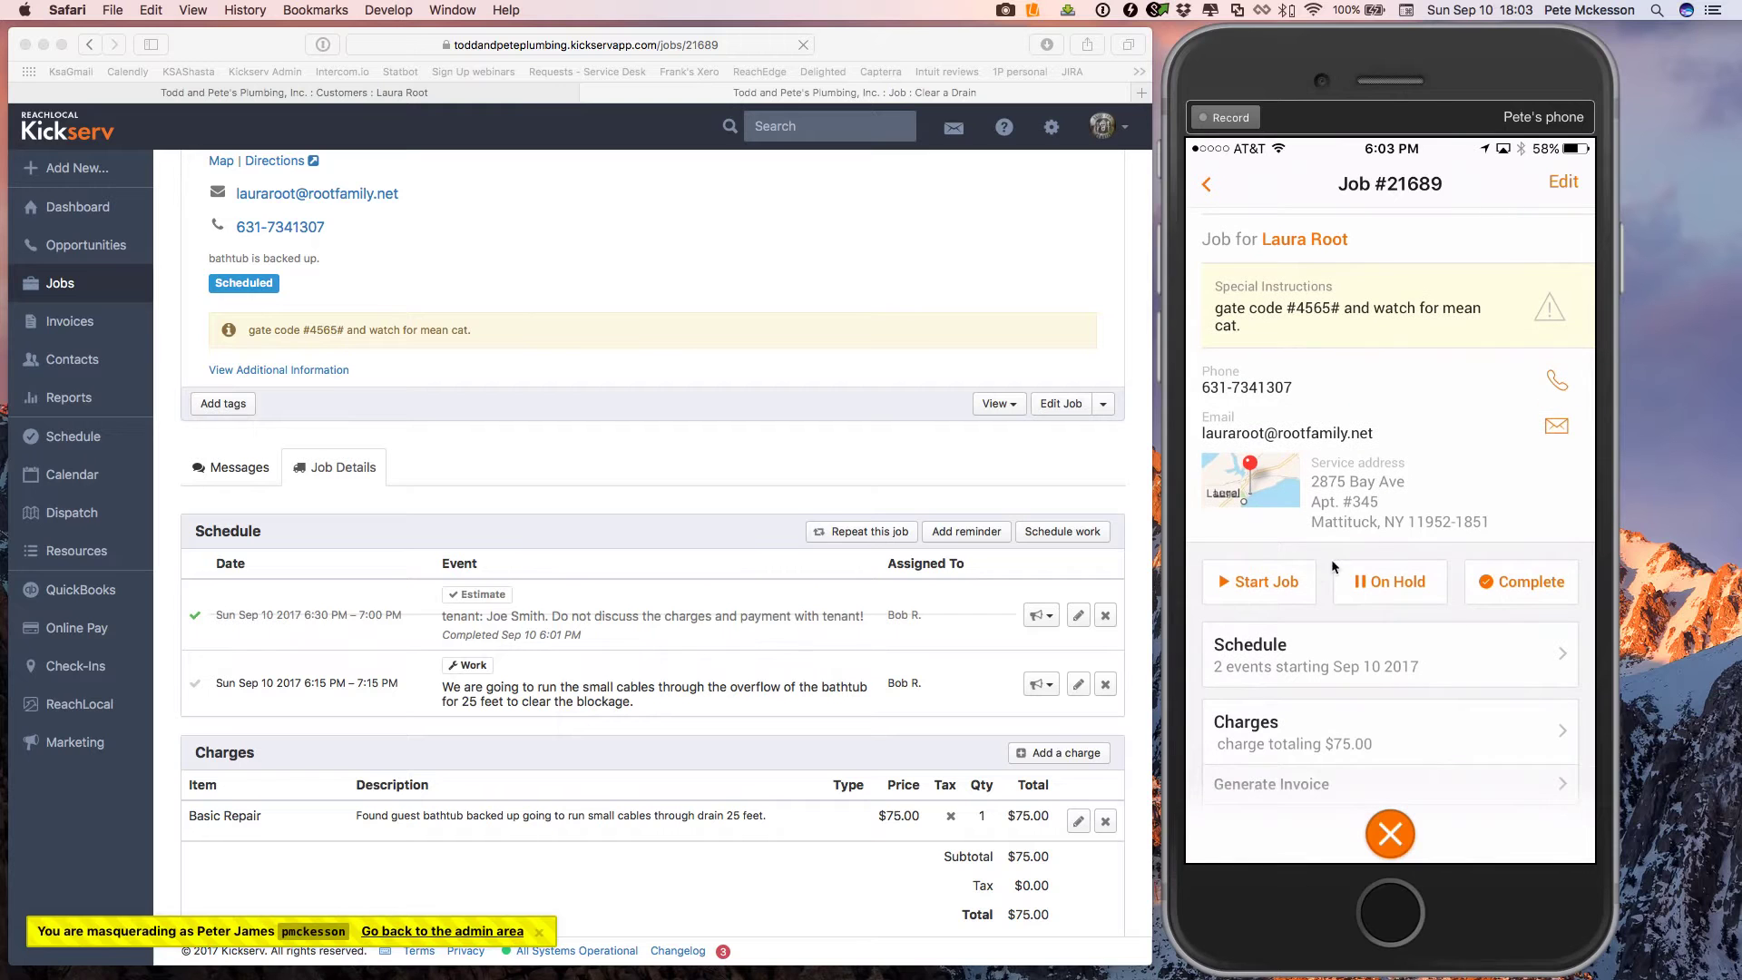
click(1267, 581)
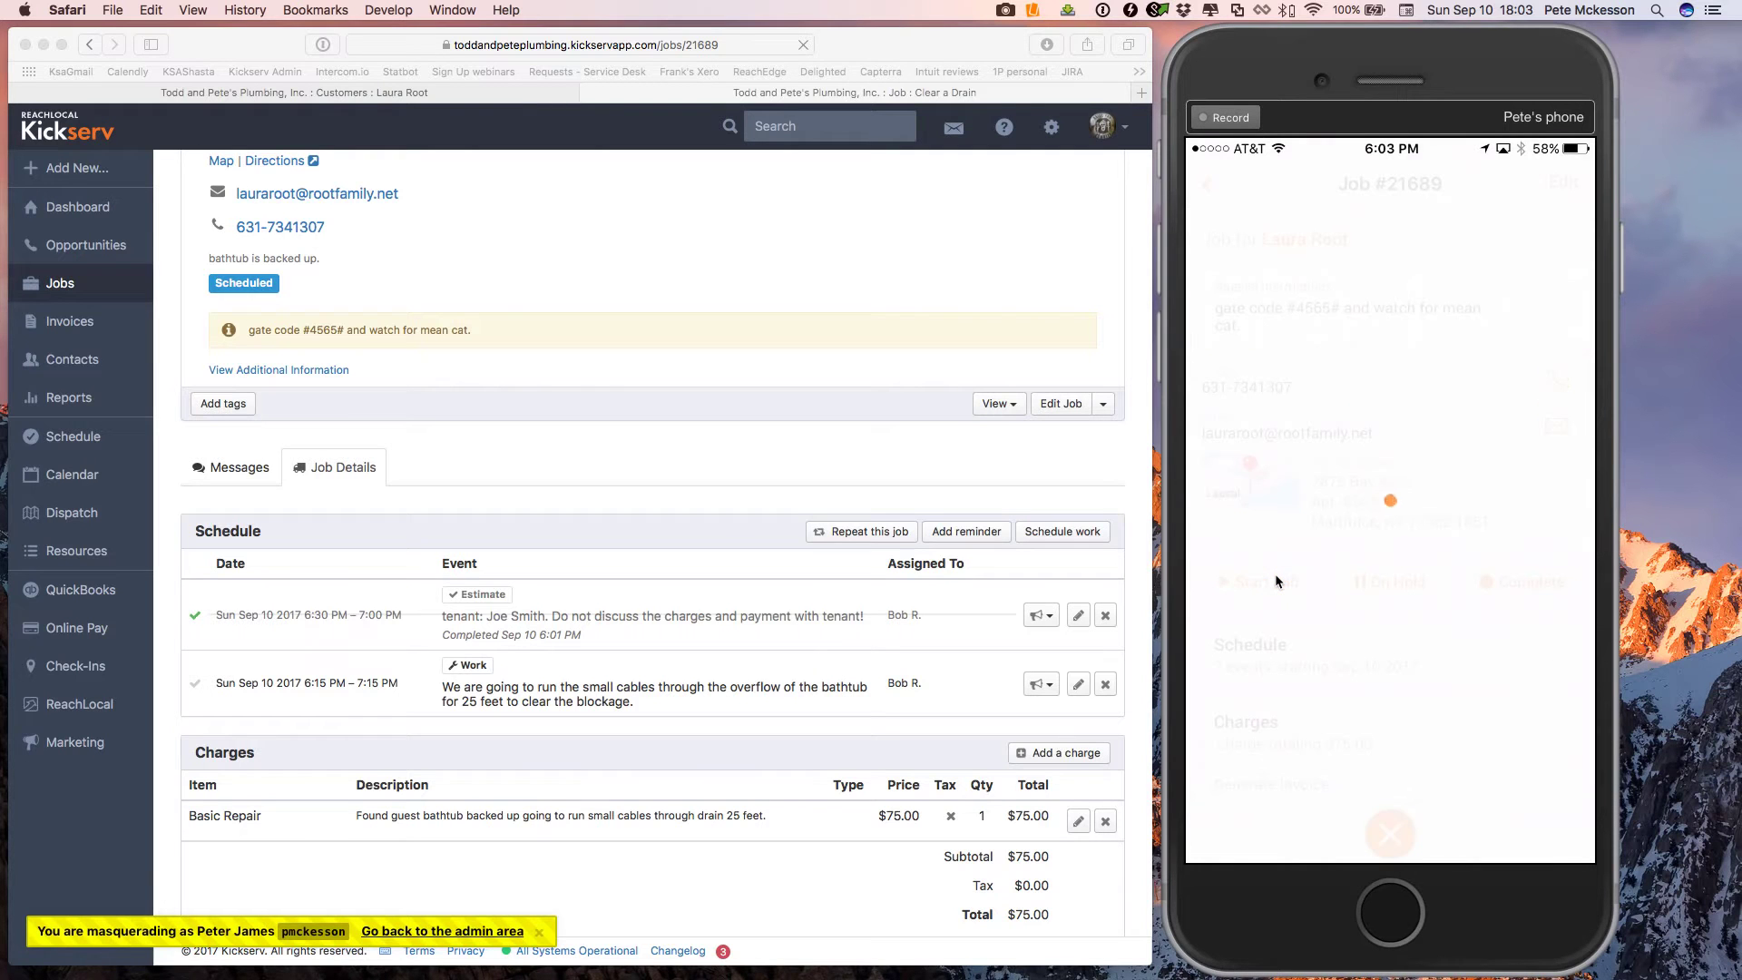
click(1020, 378)
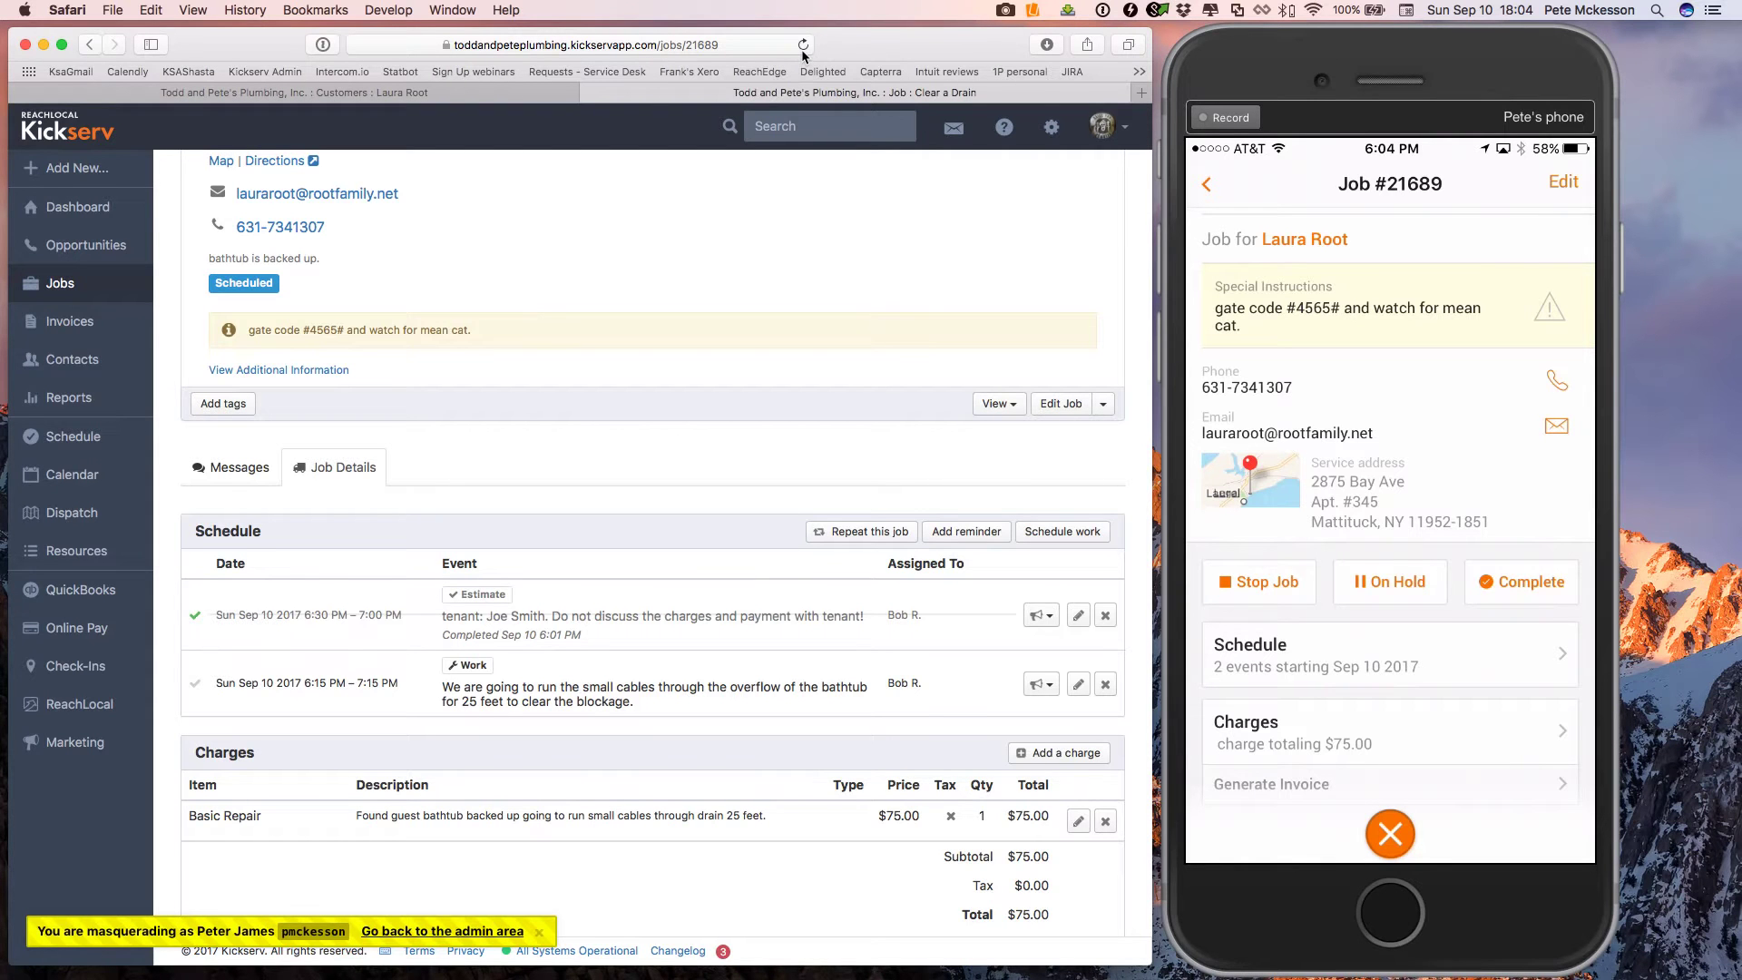
click(802, 45)
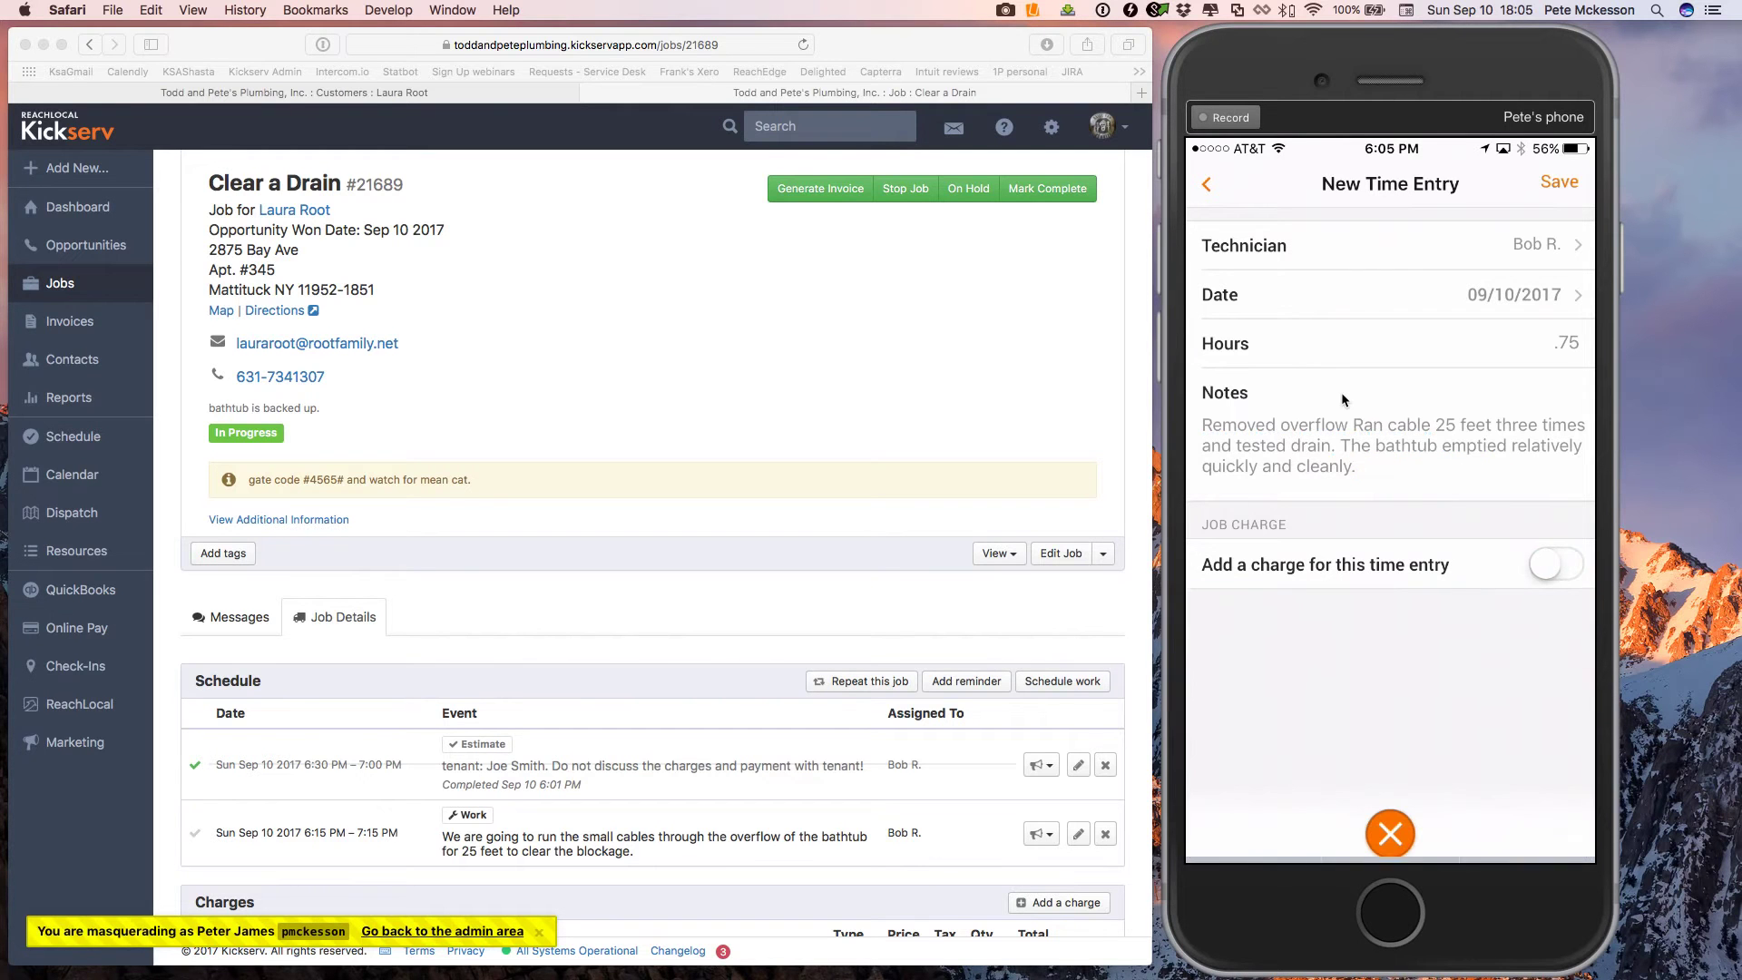
click(1560, 184)
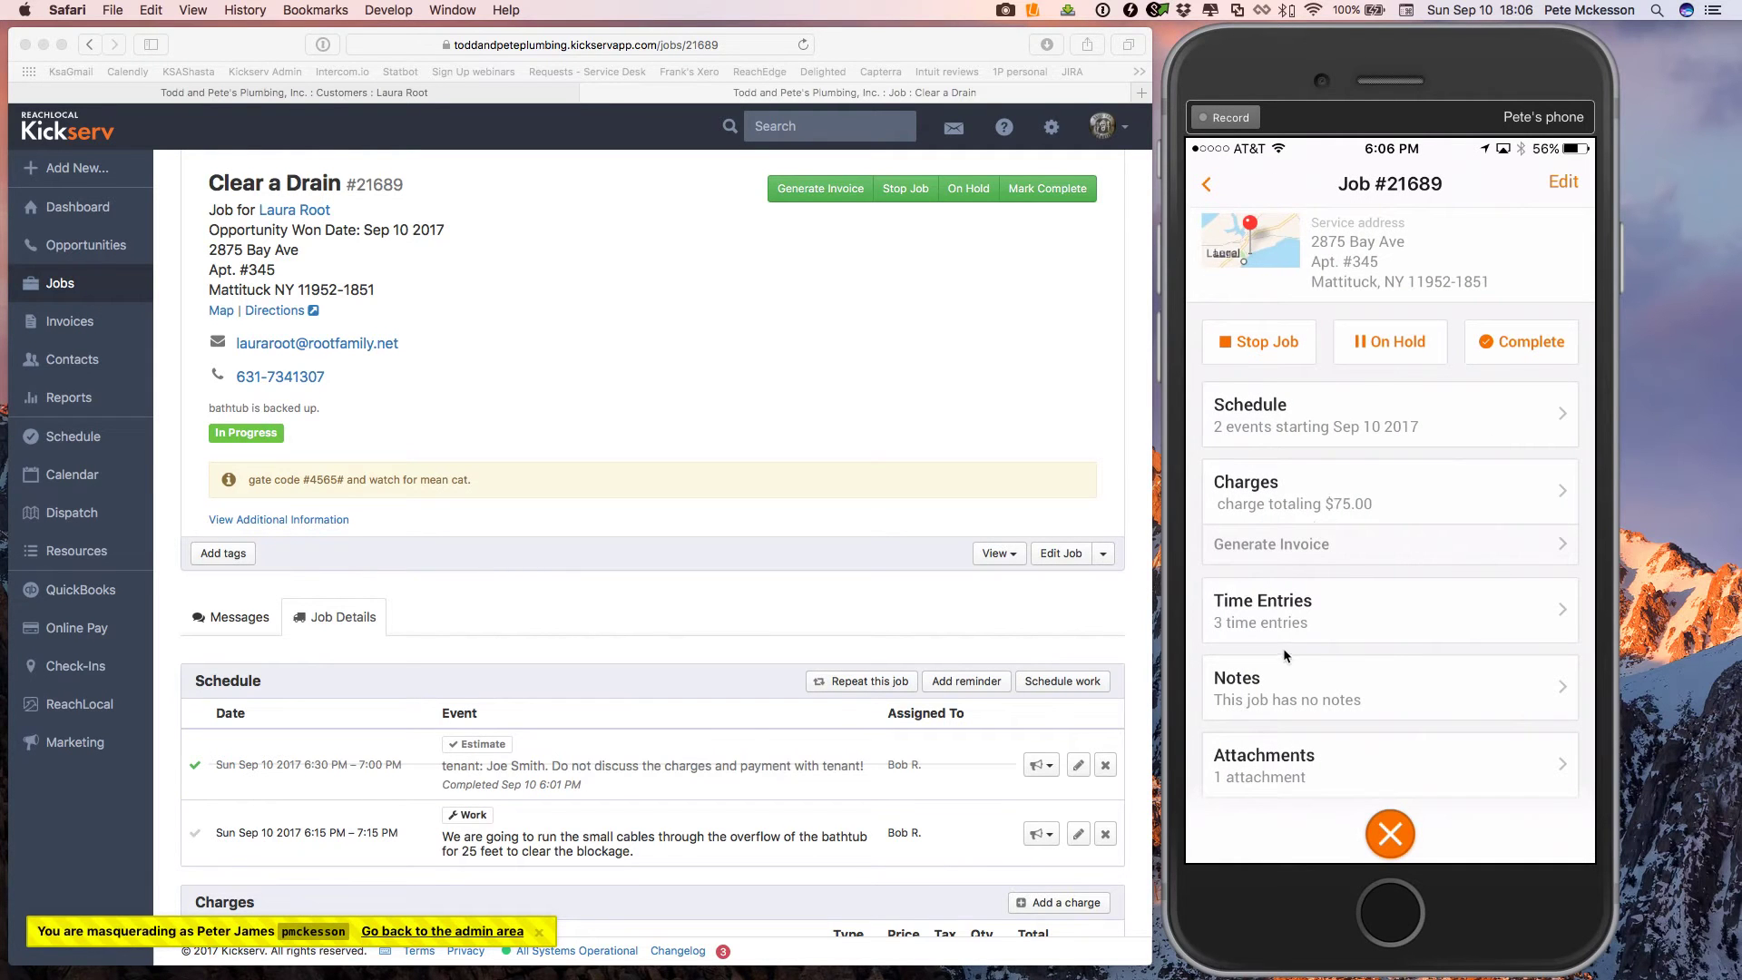
- Stop Job #21689 on the phone and view its schedule timeline
click(1241, 346)
click(1458, 413)
- Reload the web job page and highlight the estimate's 'Completed Sep 10 6:01 PM' timestamp
click(638, 332)
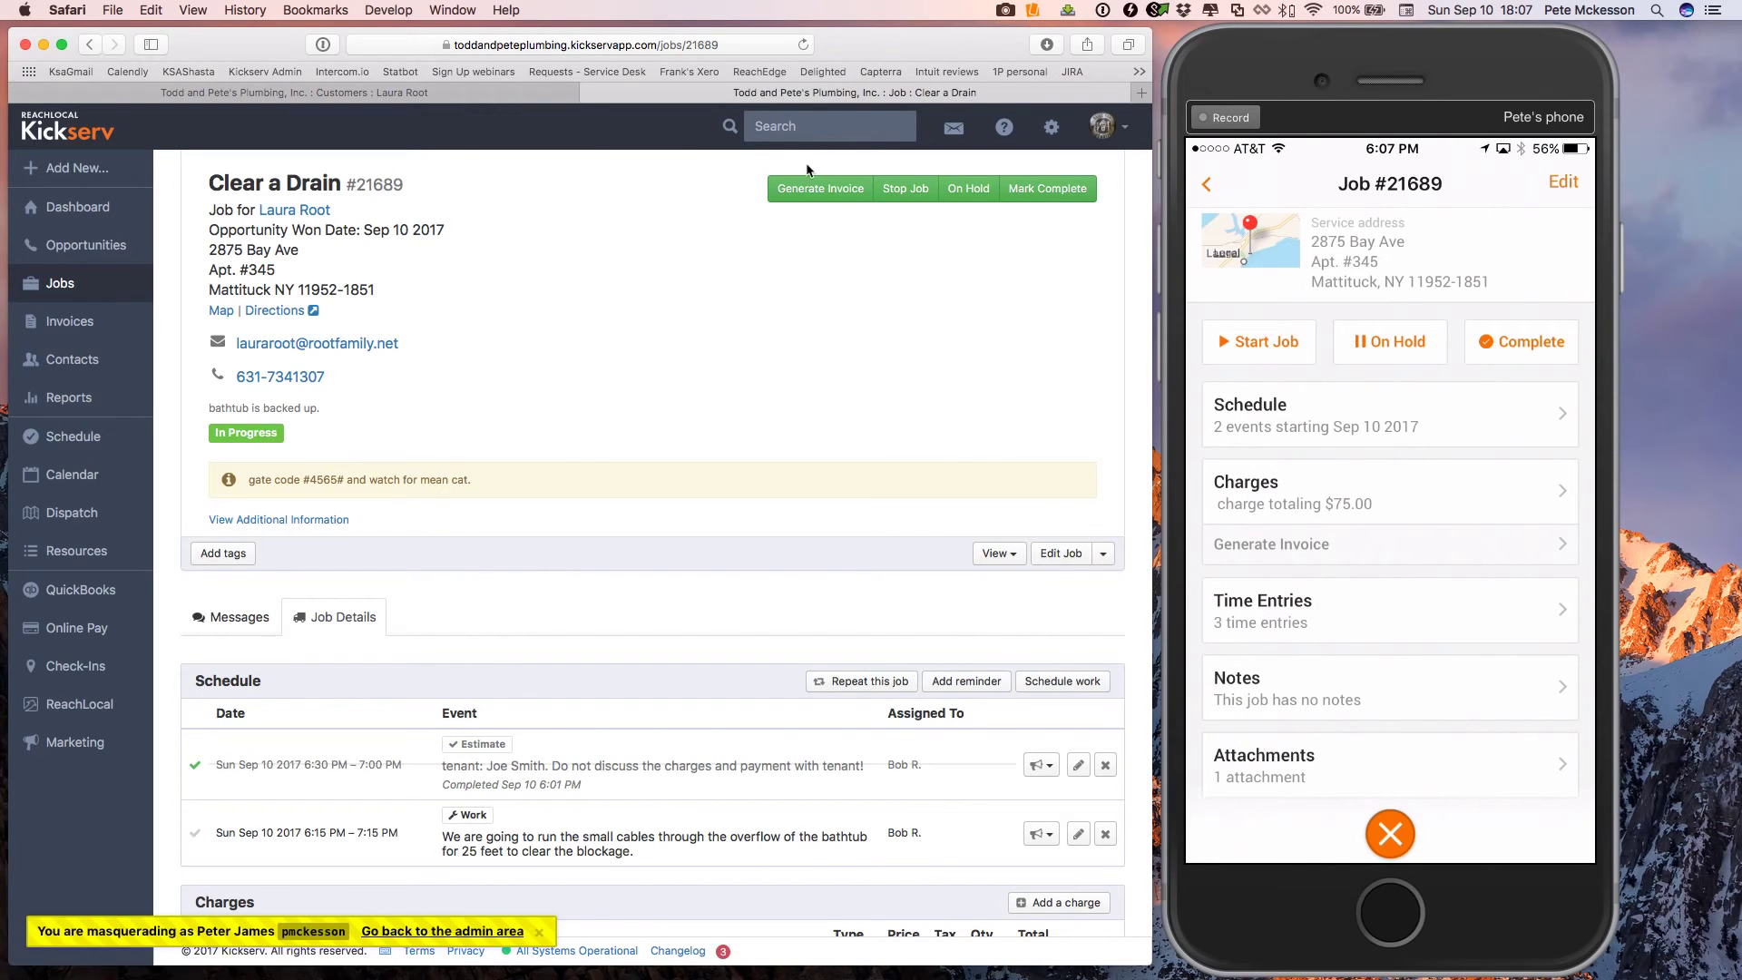
click(803, 44)
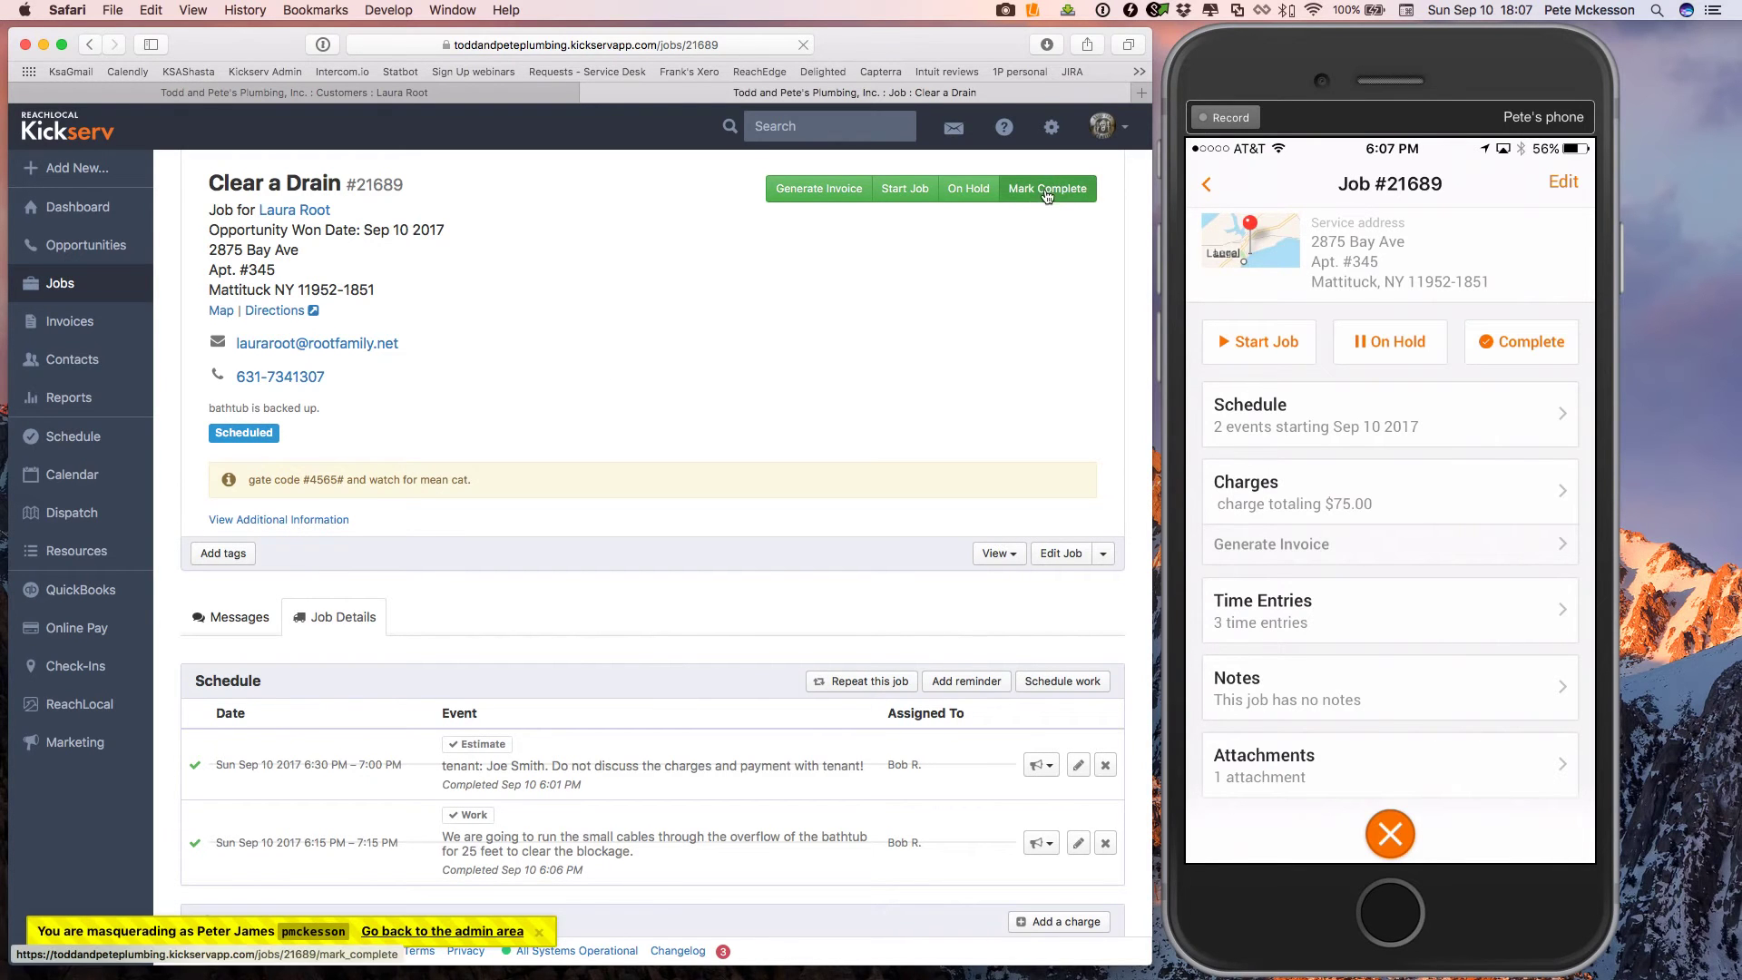
scroll(551, 575, down, 3)
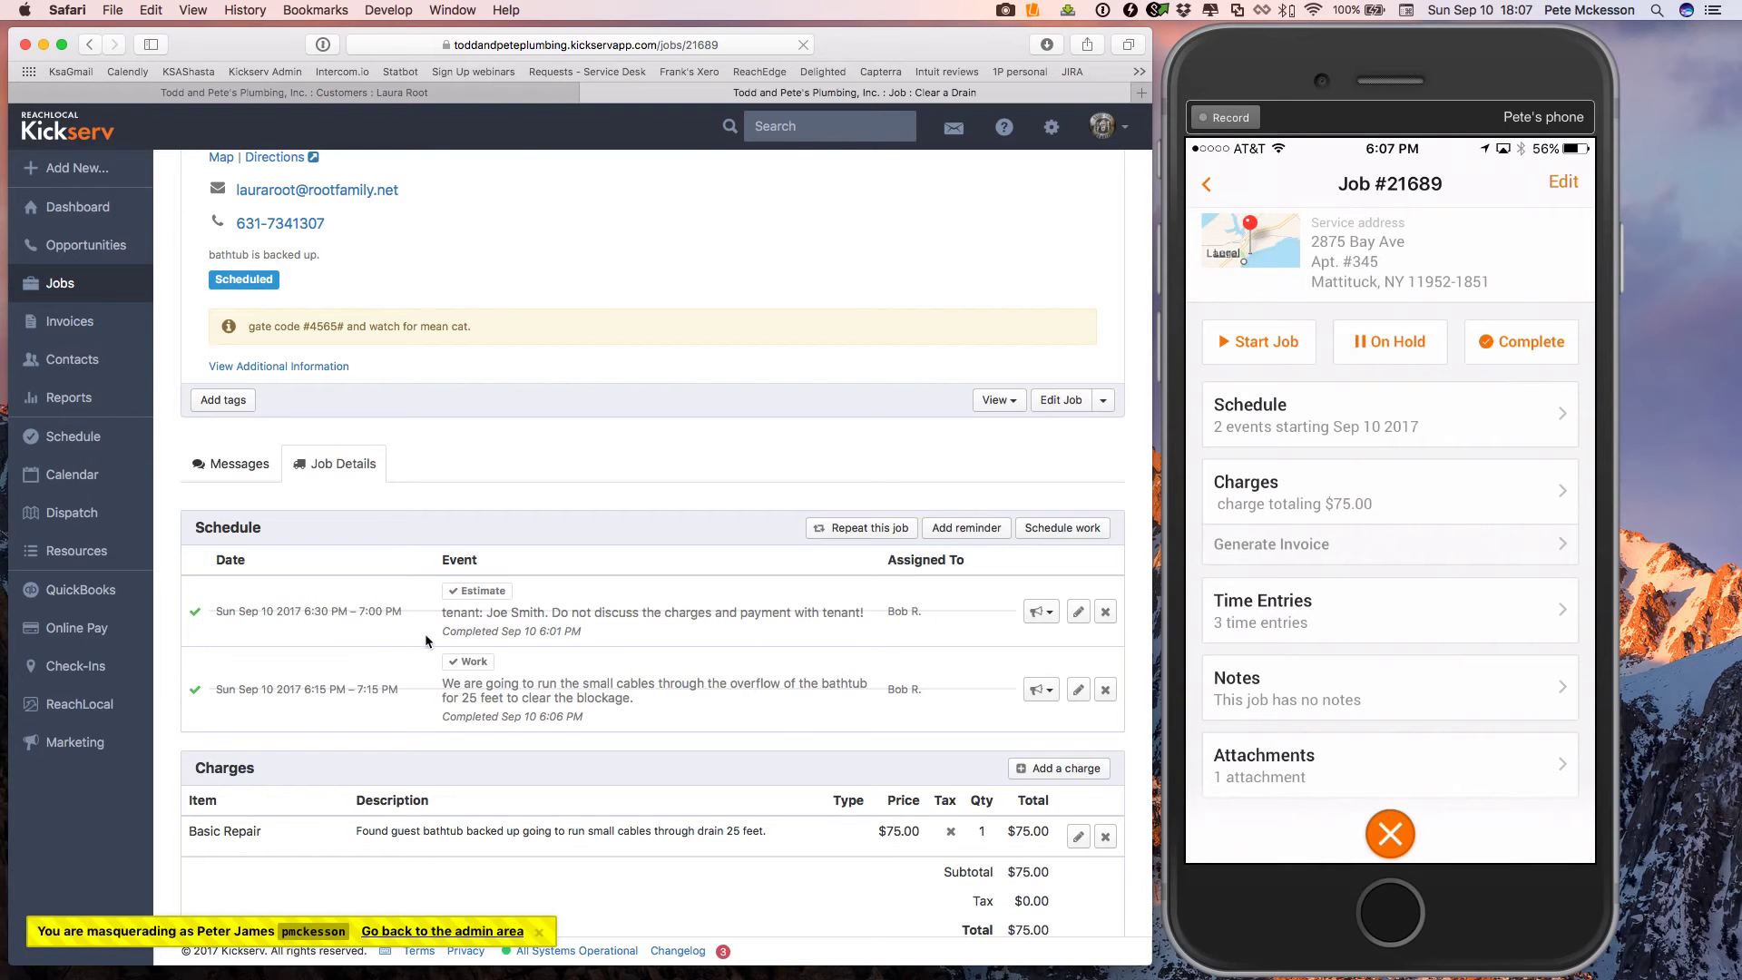
drag(442, 632, 615, 630)
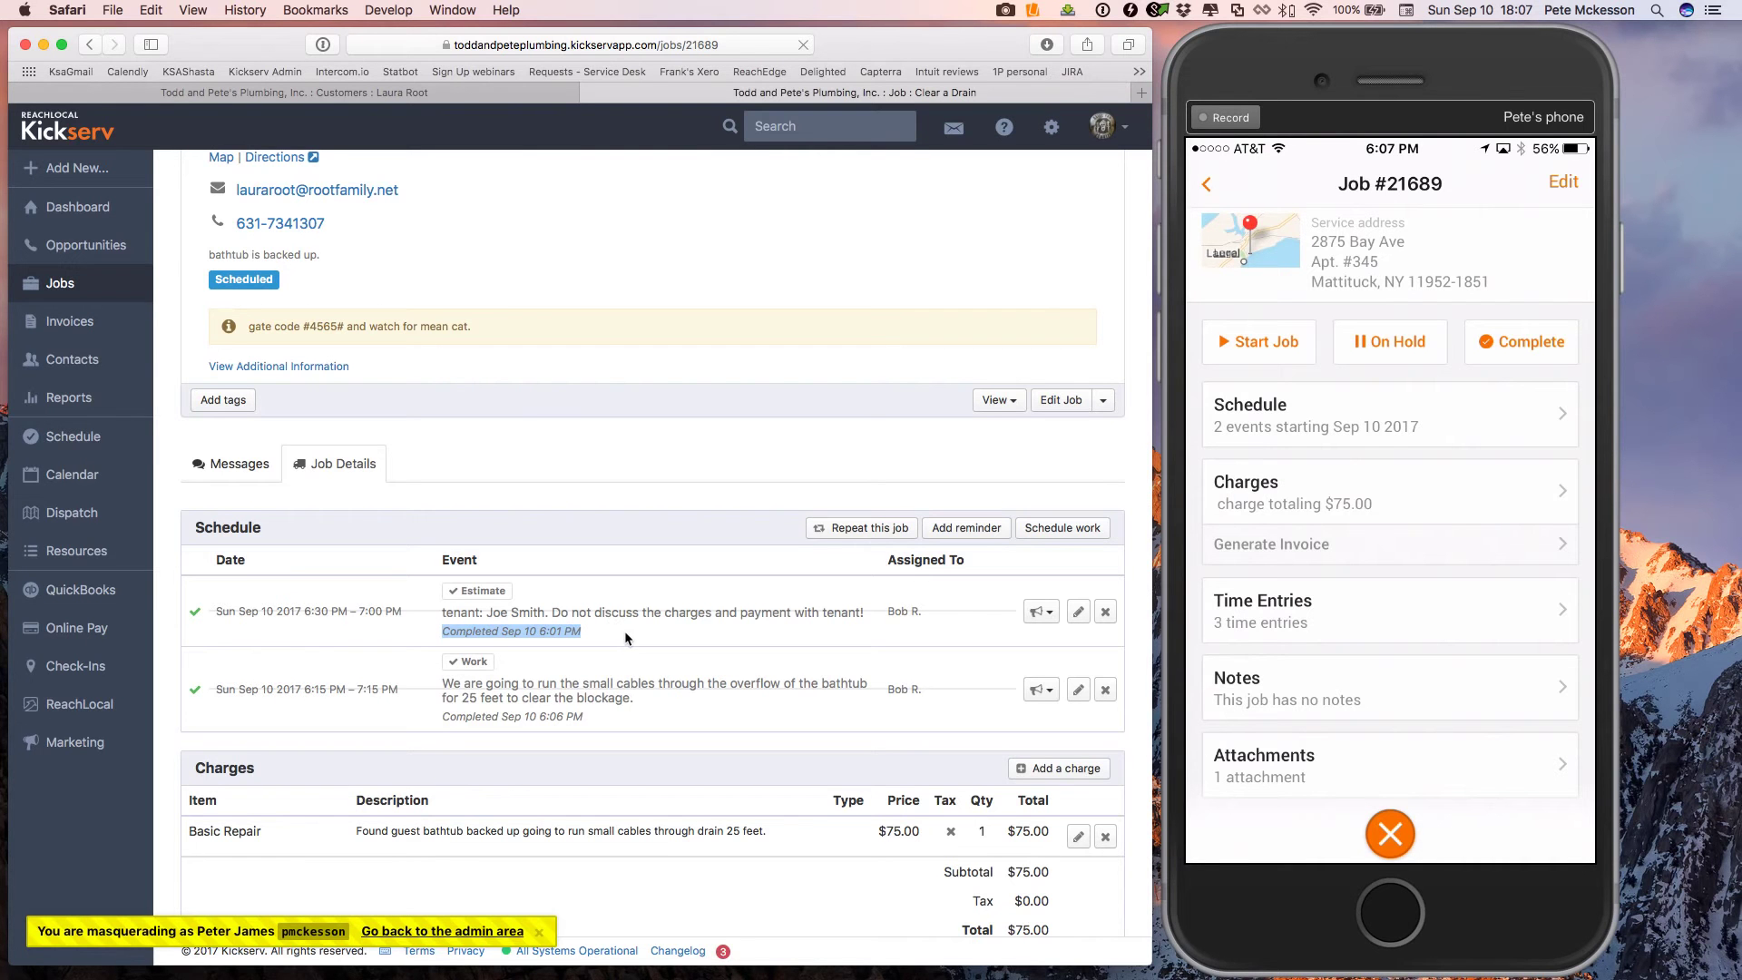
click(625, 635)
scroll(625, 635, down, 10)
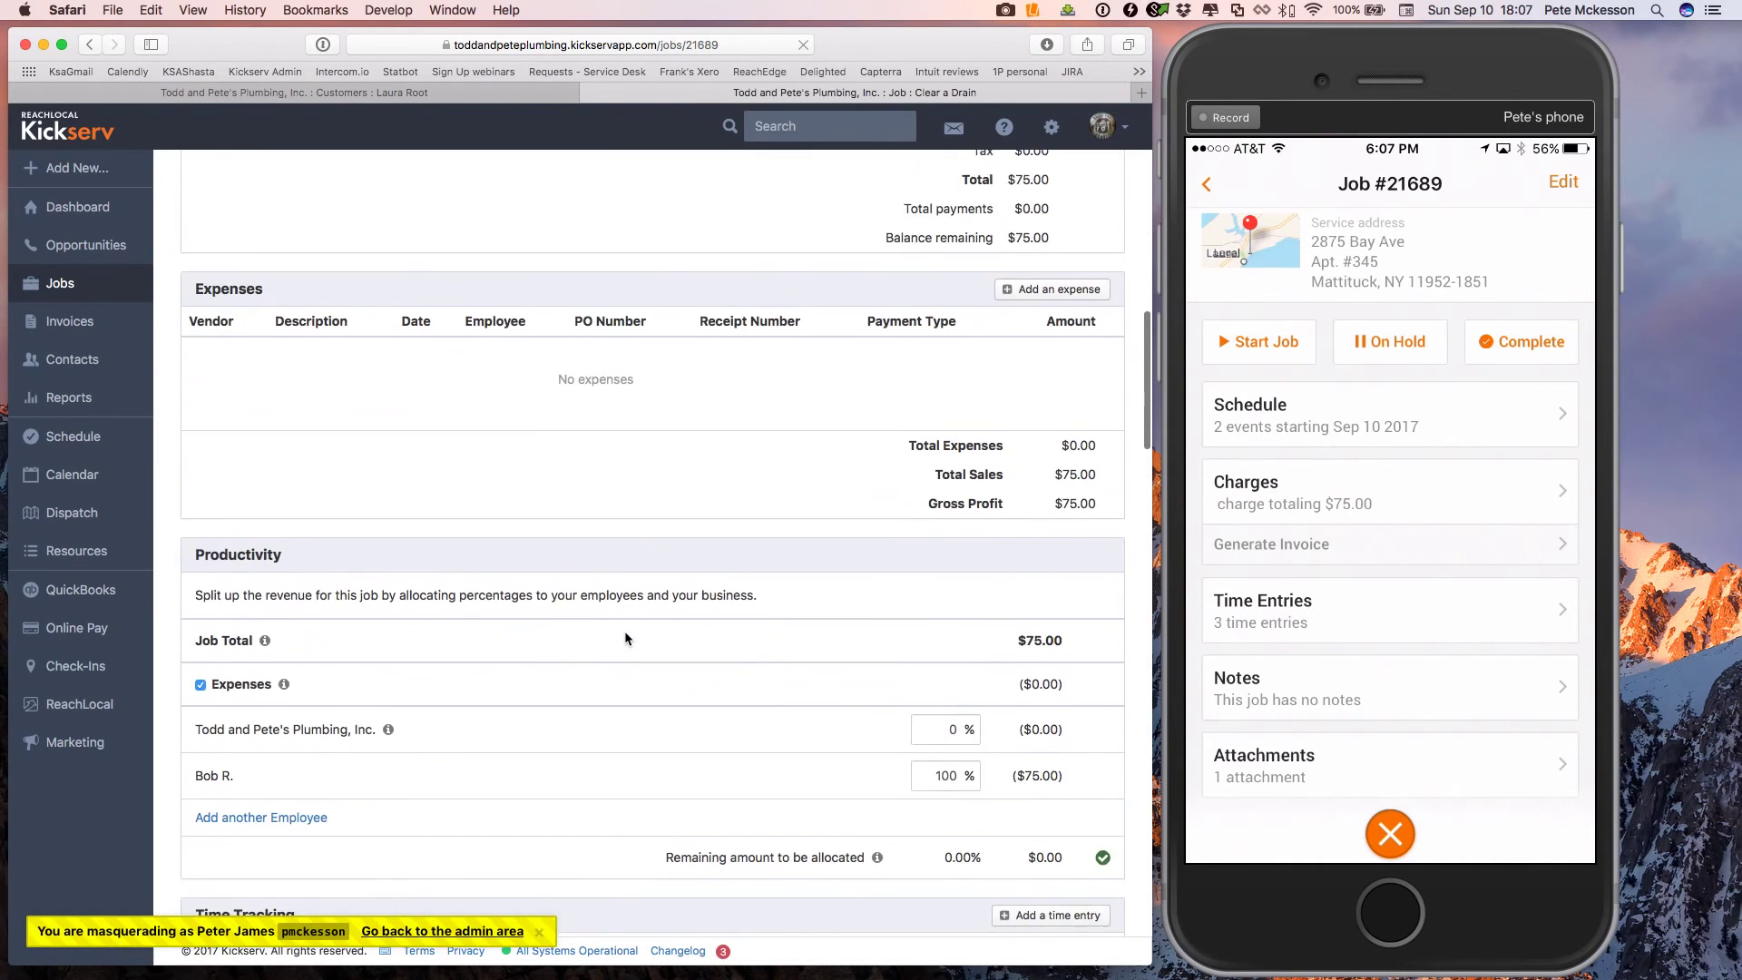
scroll(624, 639, down, 10)
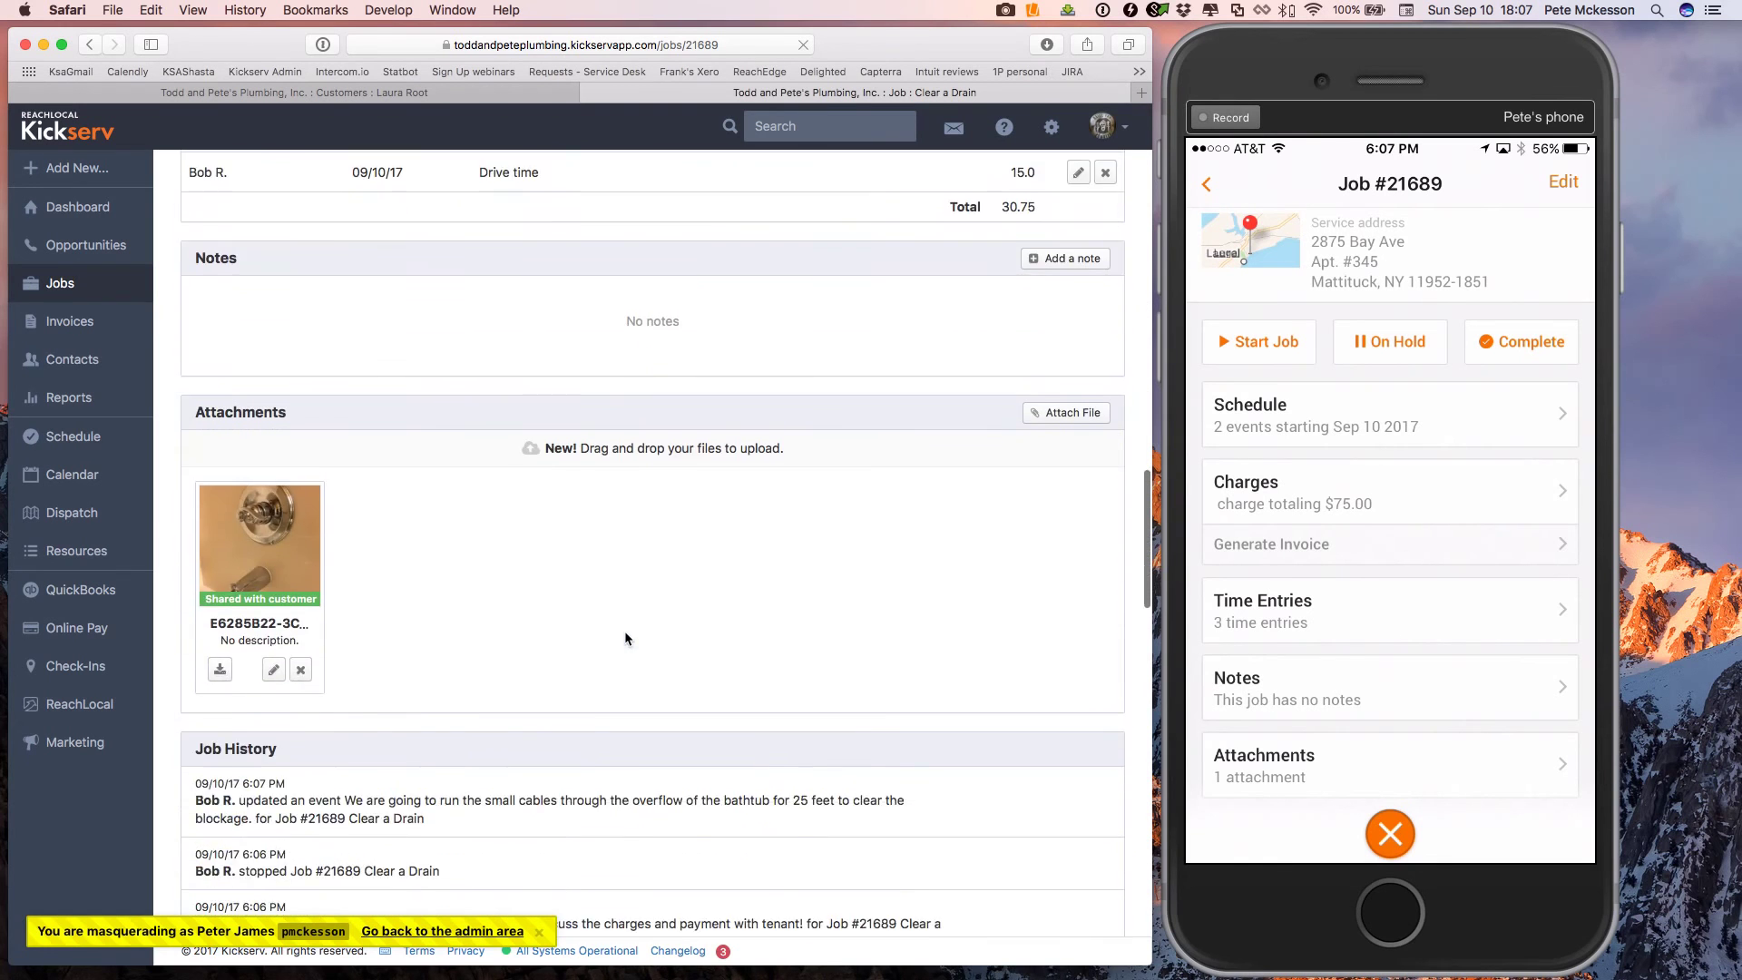
scroll(625, 635, down, 5)
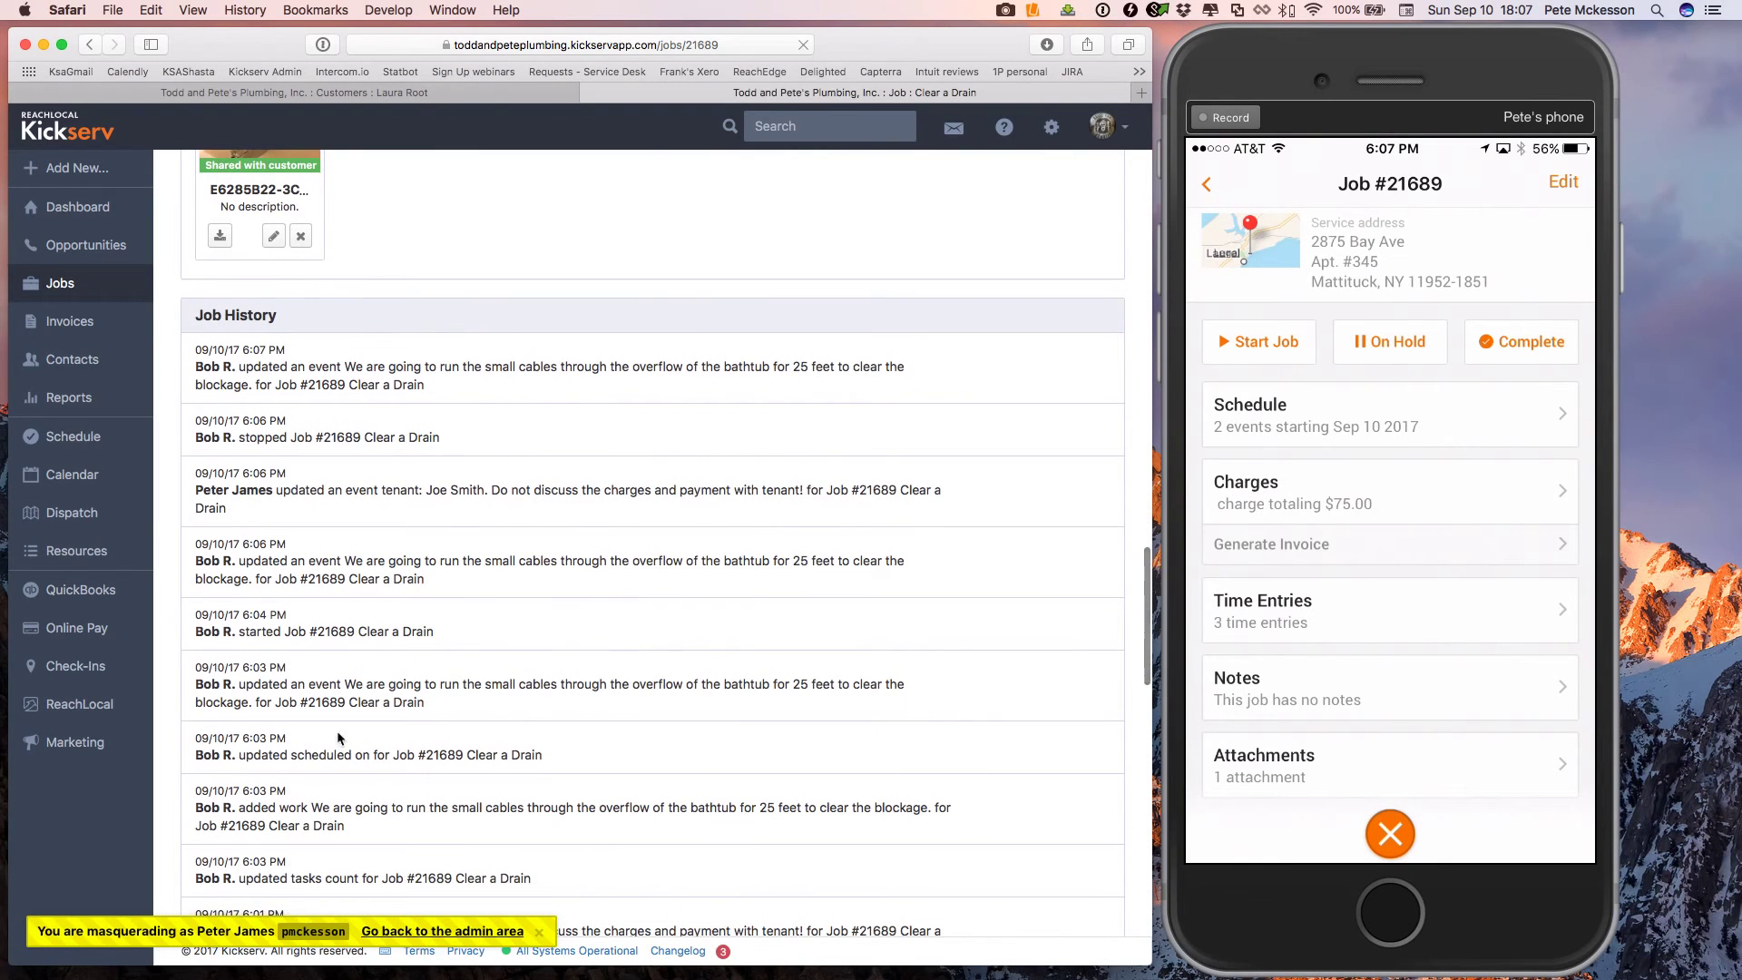
scroll(331, 736, down, 1)
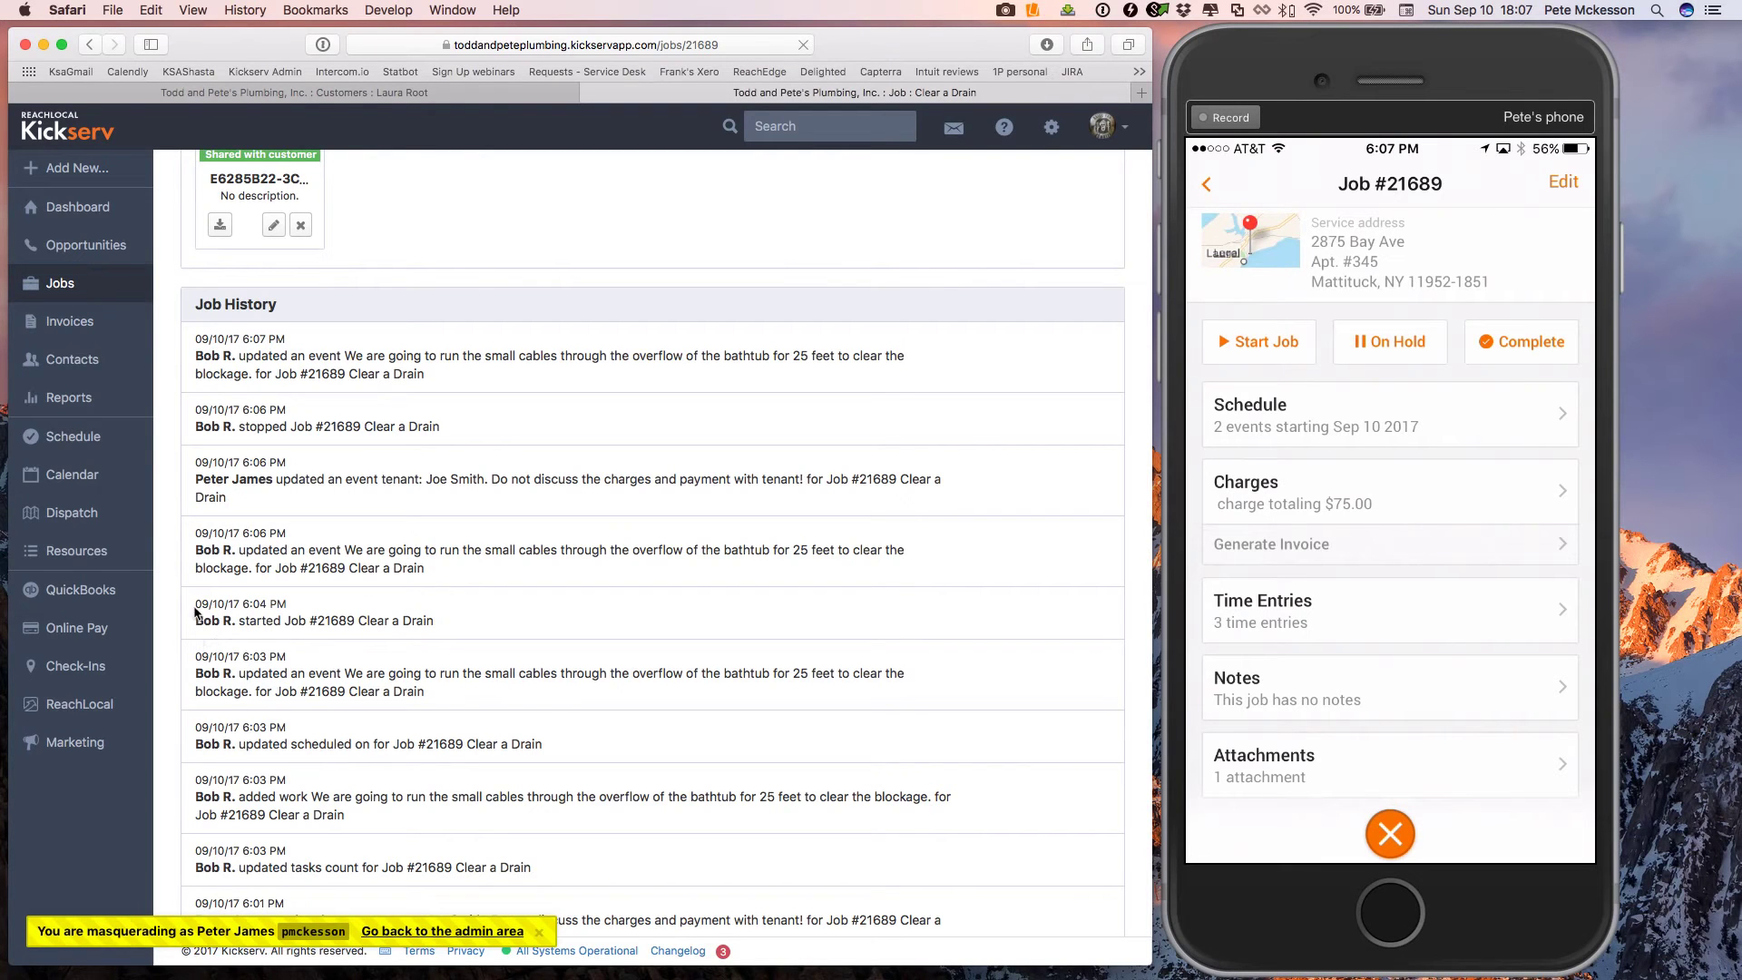
drag(197, 603, 363, 612)
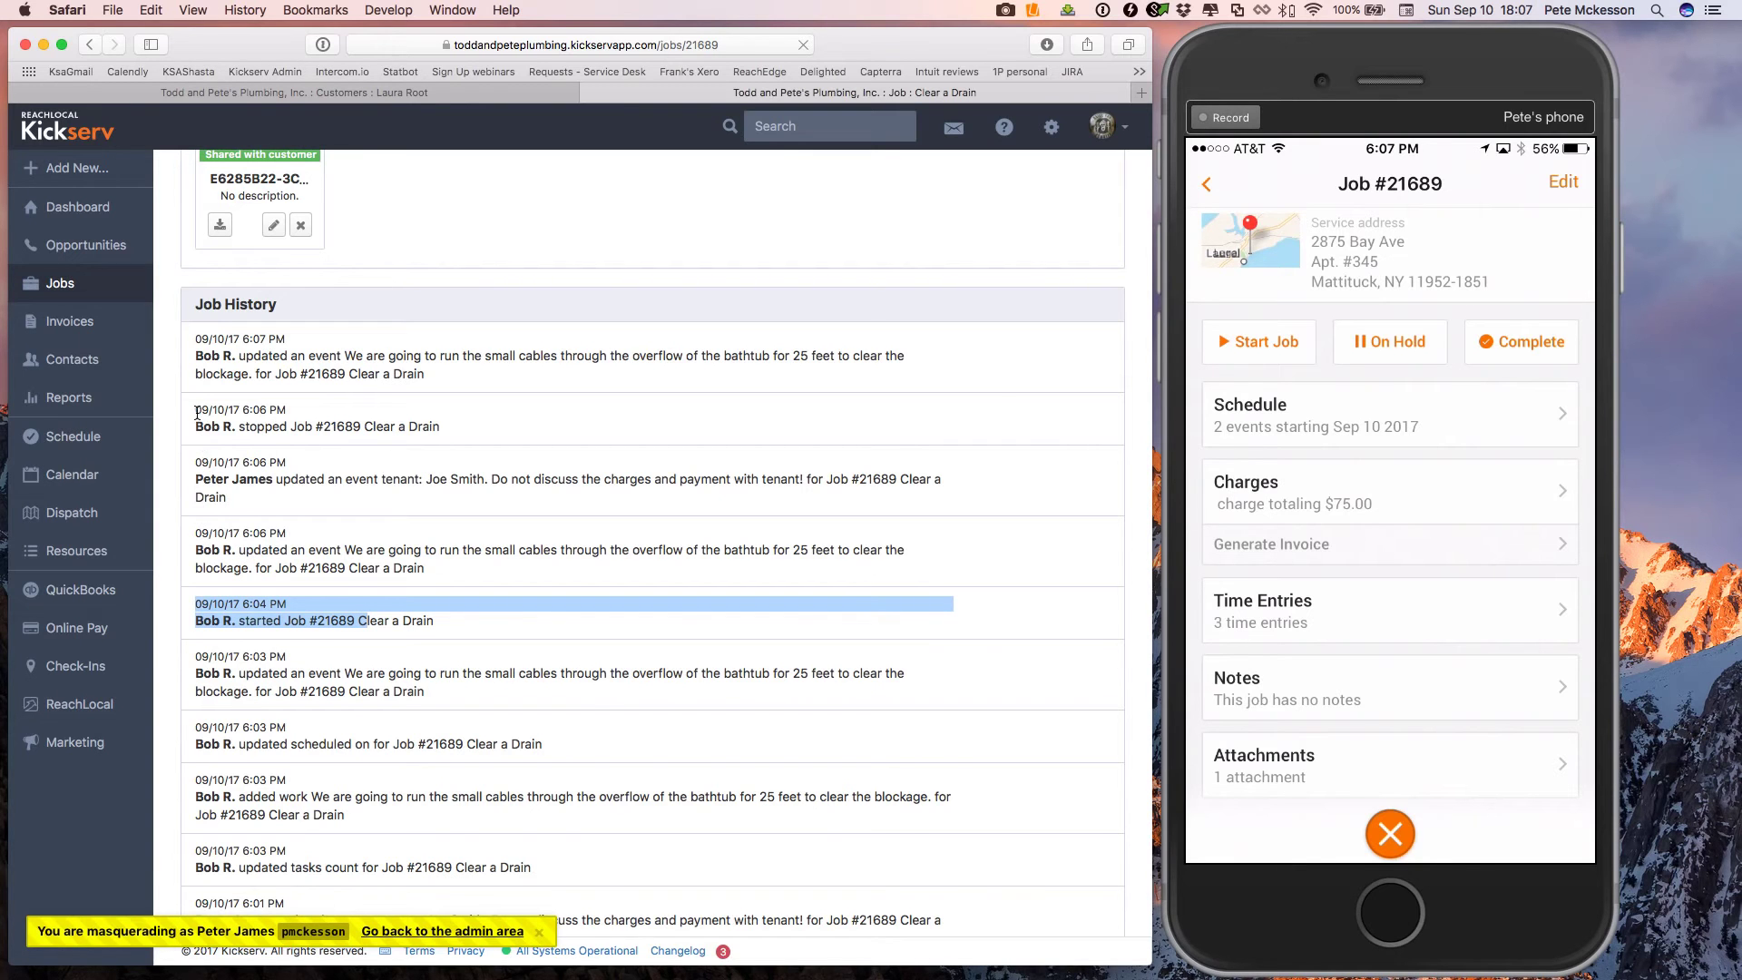
drag(198, 409, 440, 435)
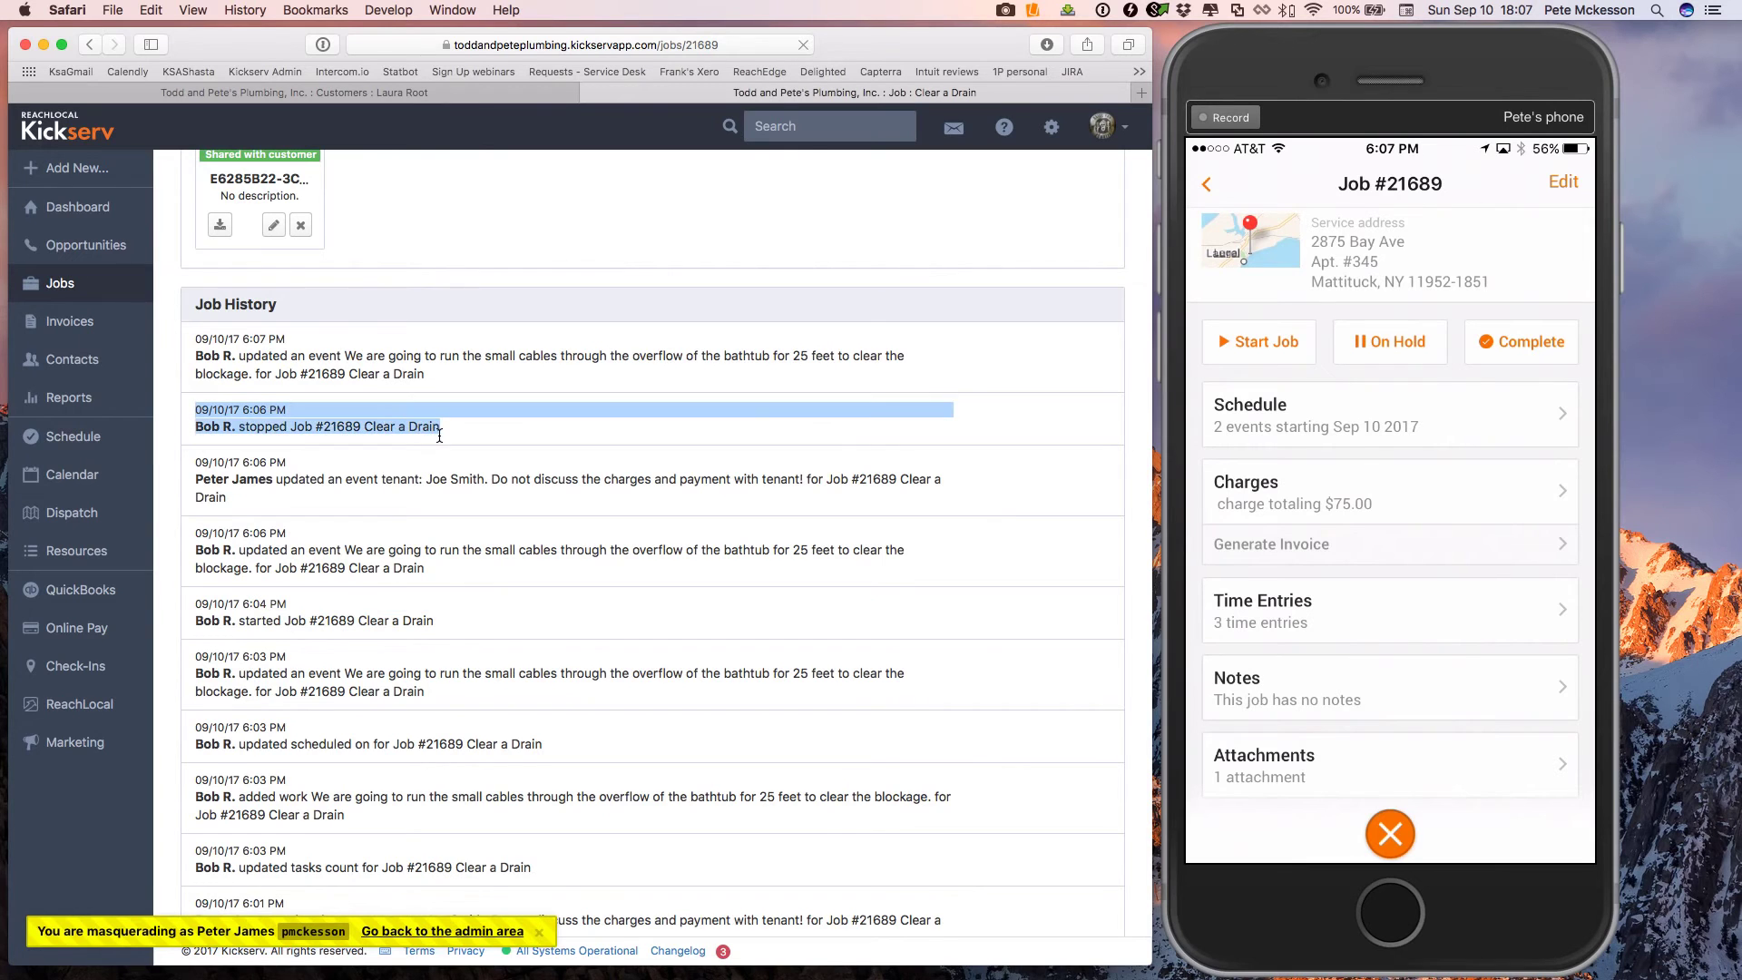
click(440, 435)
scroll(560, 465, up, 5)
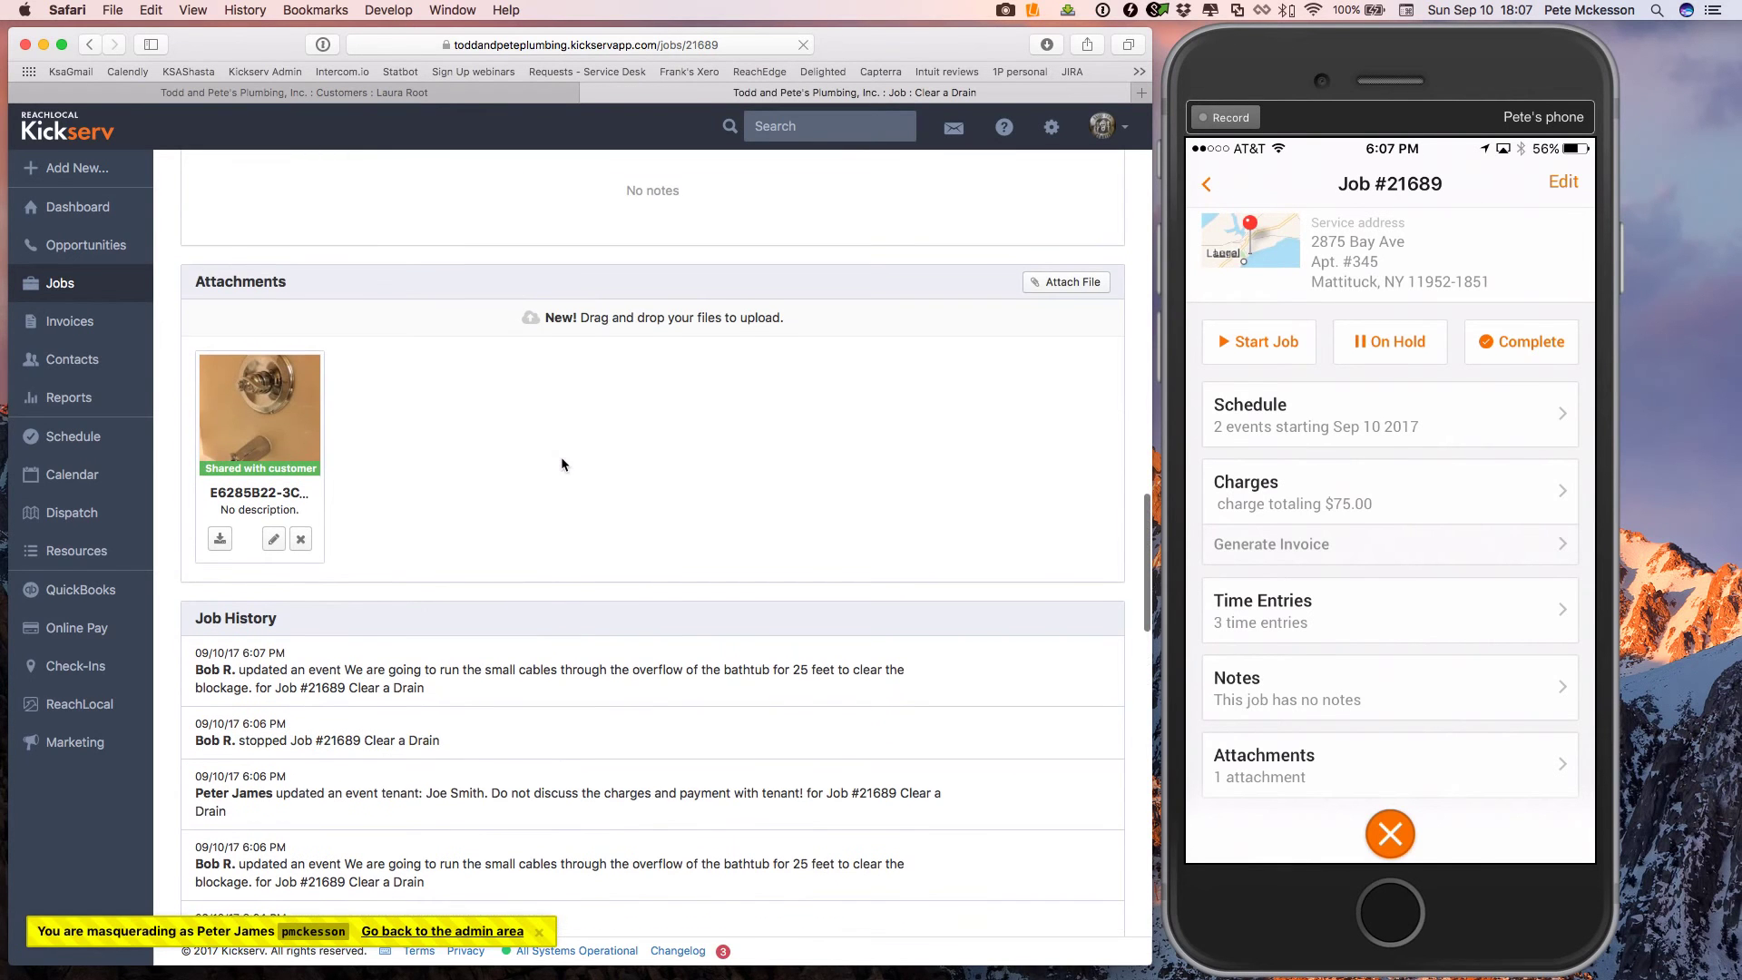
scroll(562, 460, up, 7)
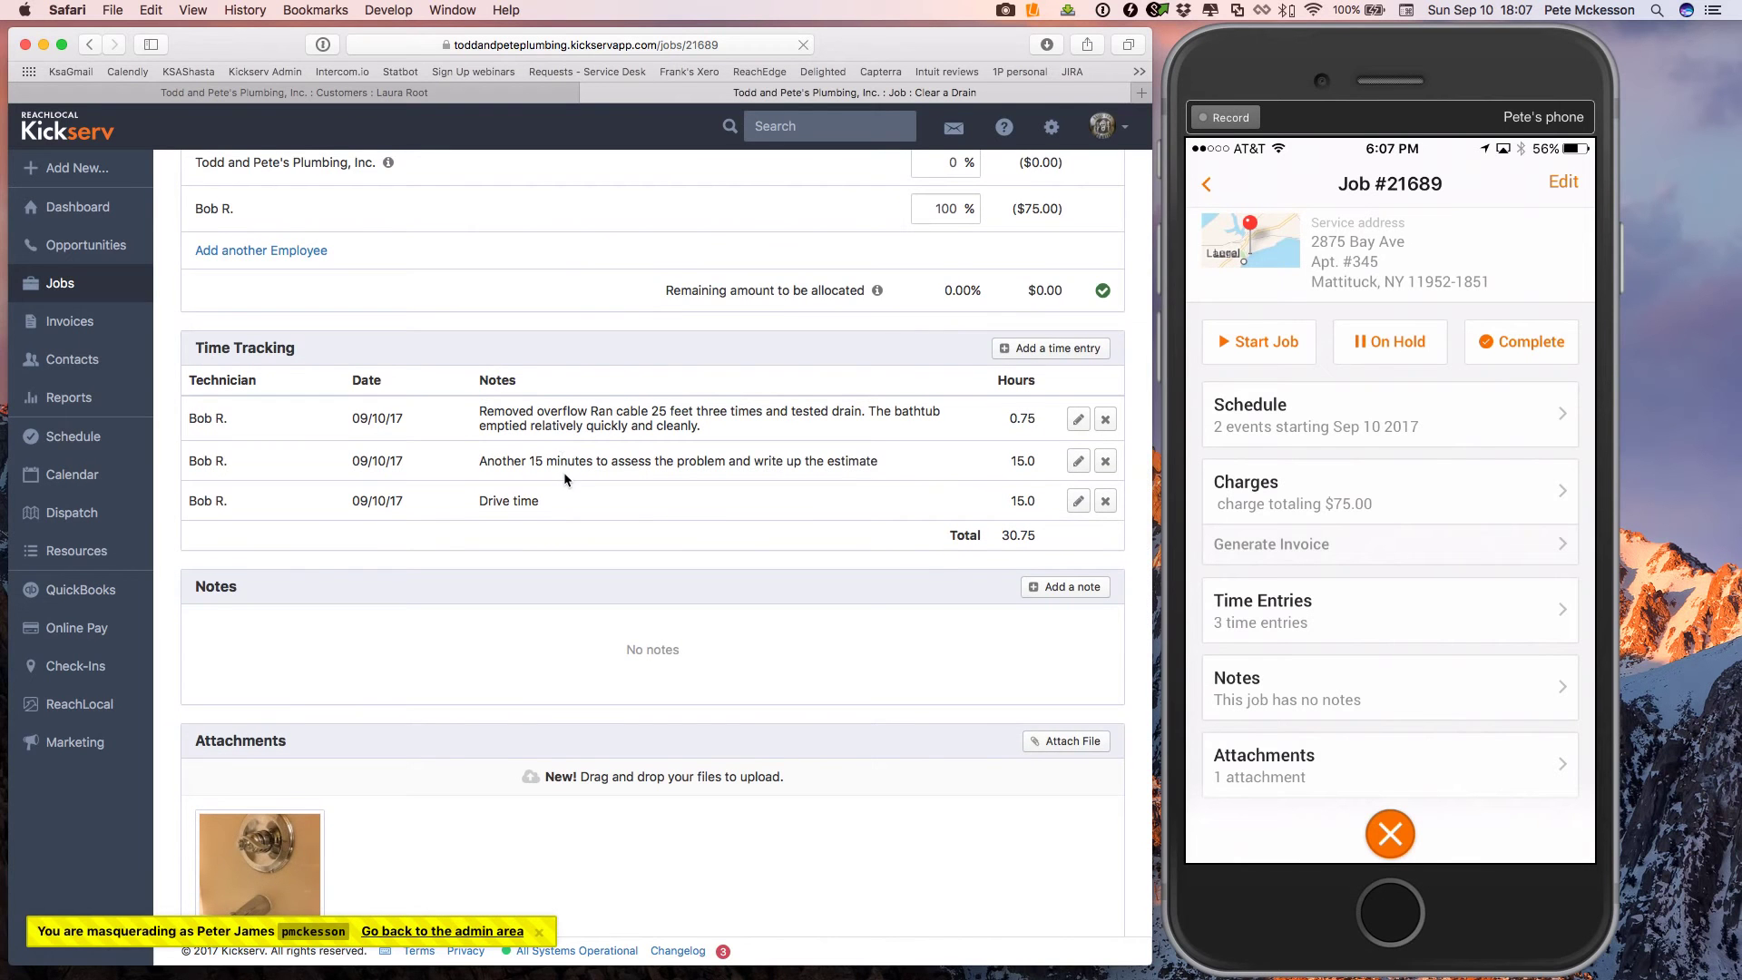
scroll(569, 472, up, 5)
scroll(571, 473, up, 20)
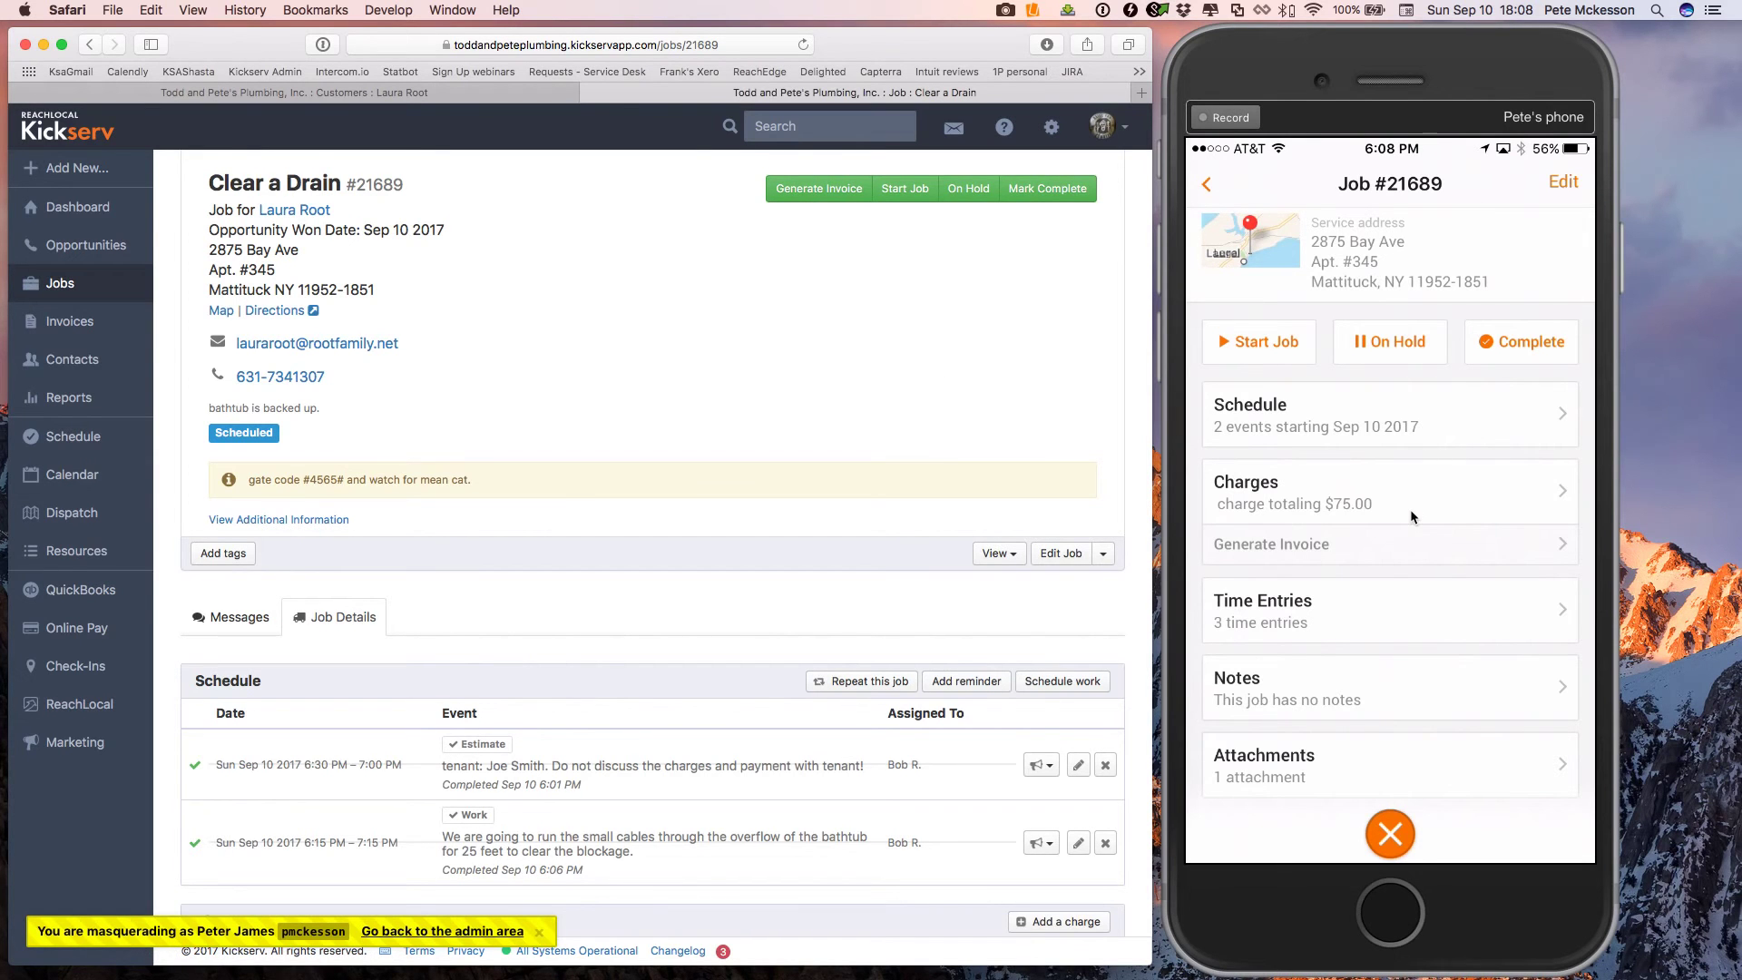
- Generate invoice #21689 on the phone, open it to collect a signature, and refresh the web job page
click(1276, 542)
click(1241, 547)
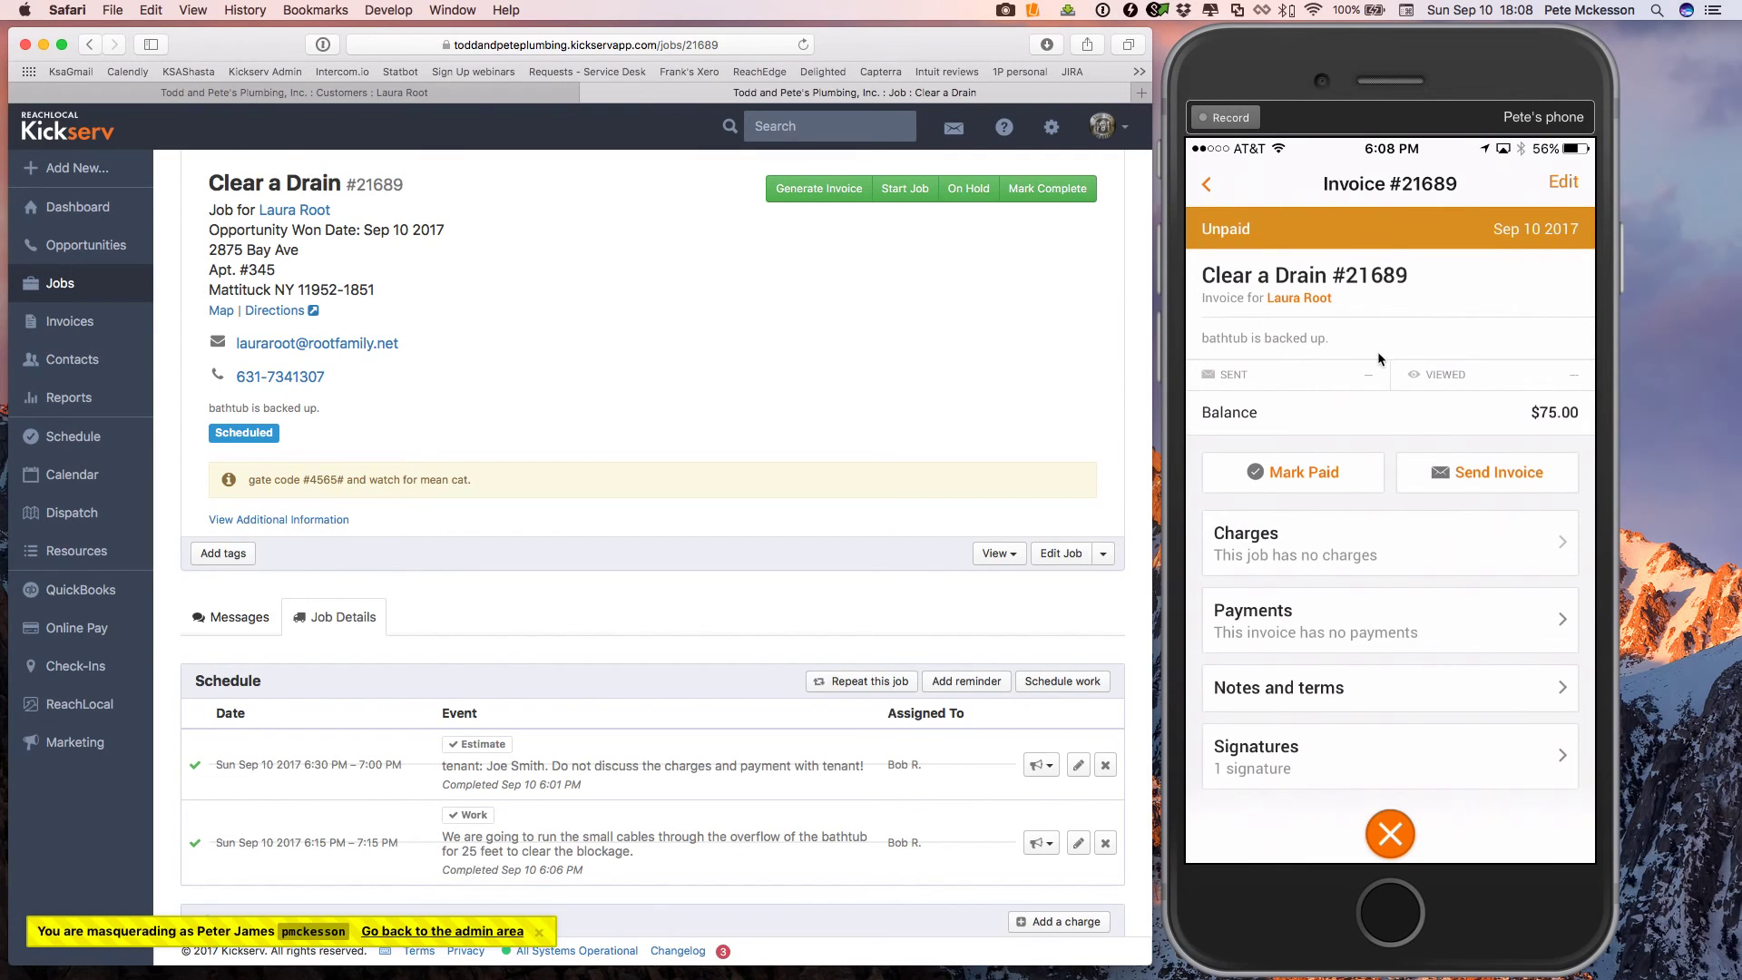
click(803, 45)
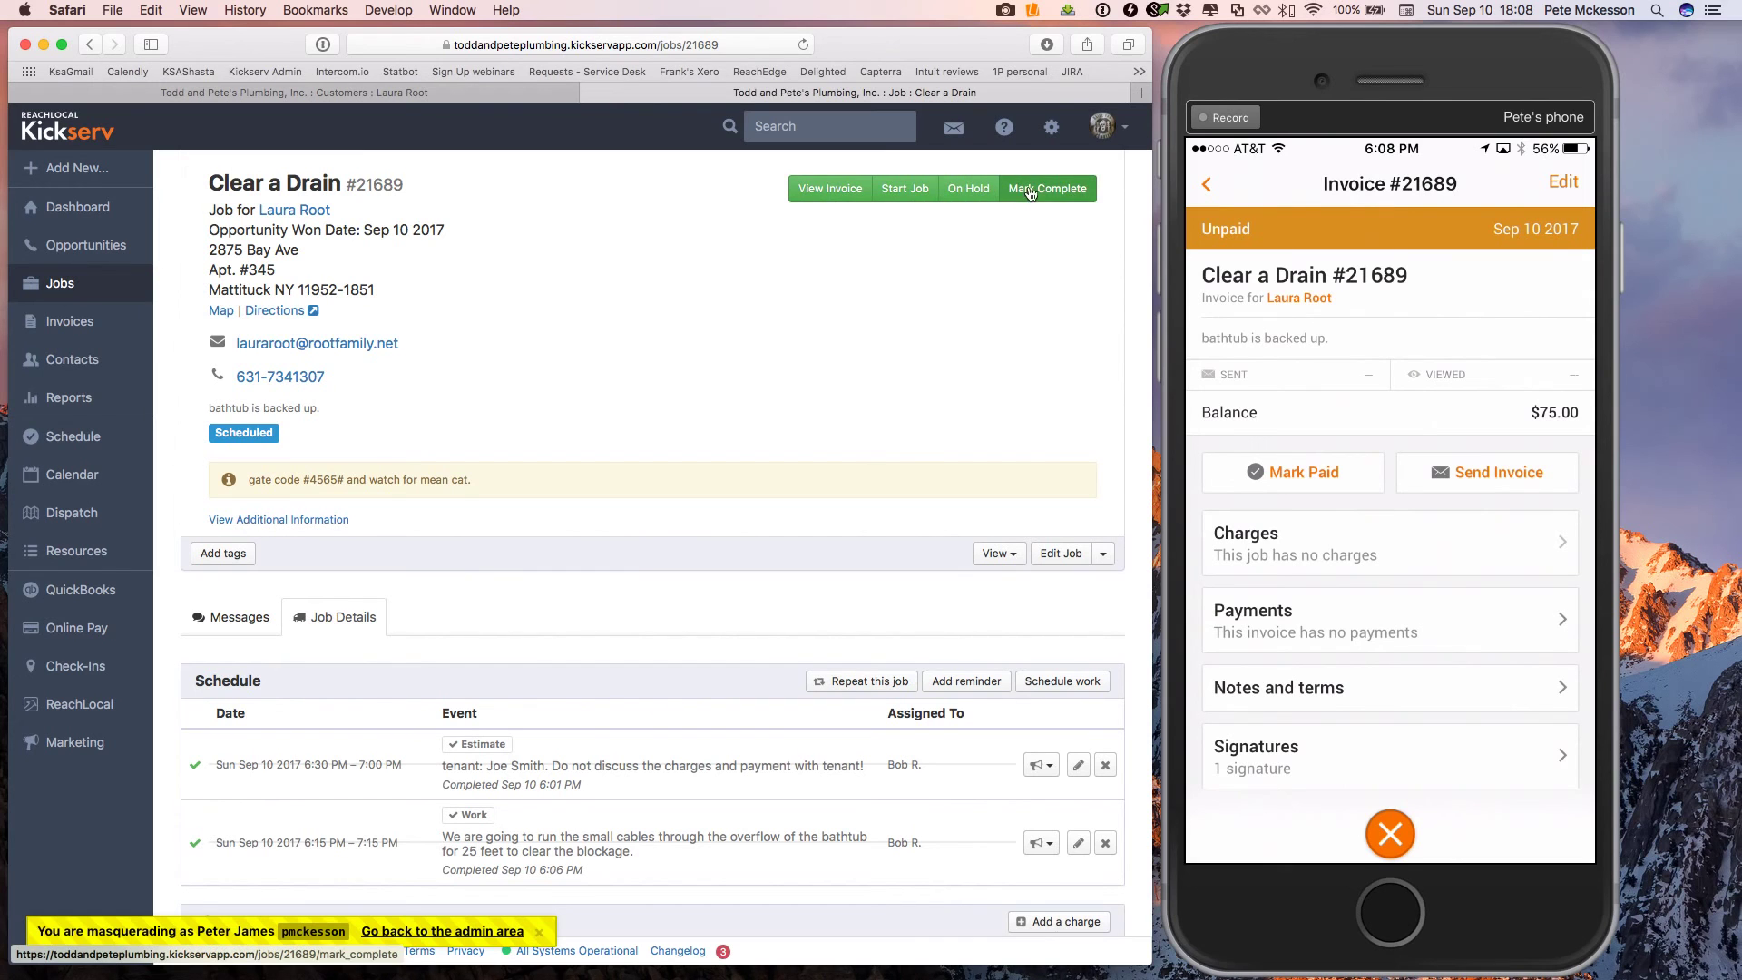
- Open invoice #21689 in the browser, mark it paid, and check the Signatures section of its preview
click(807, 193)
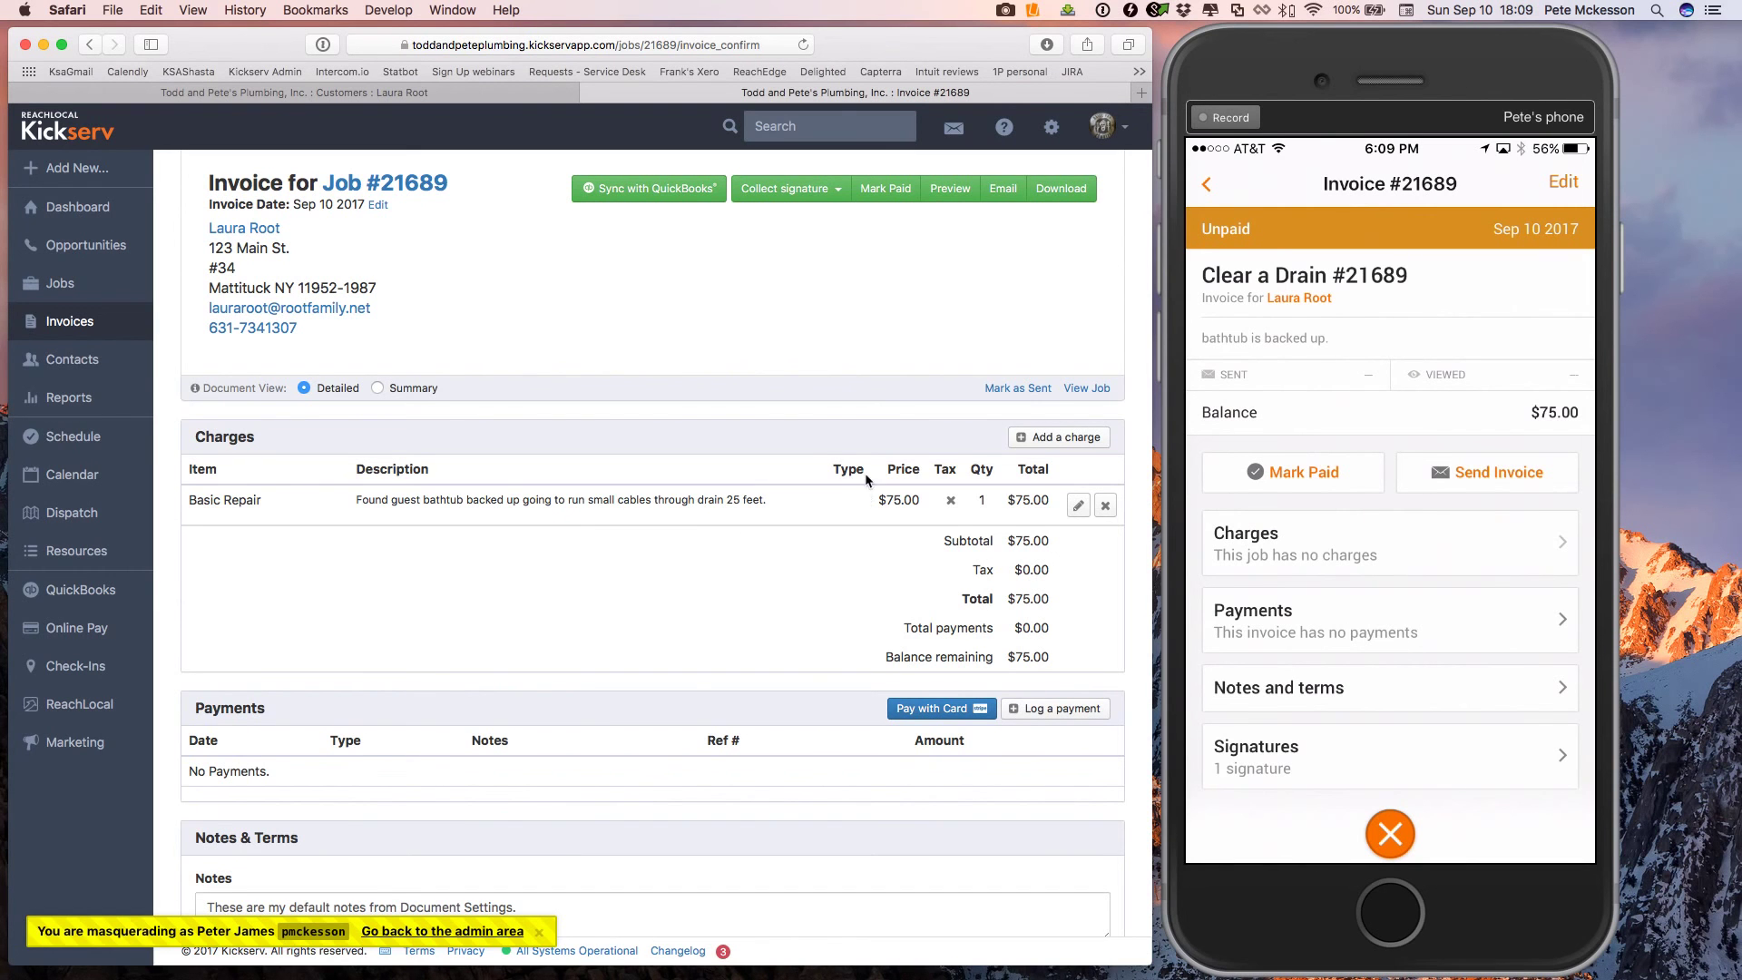
click(878, 189)
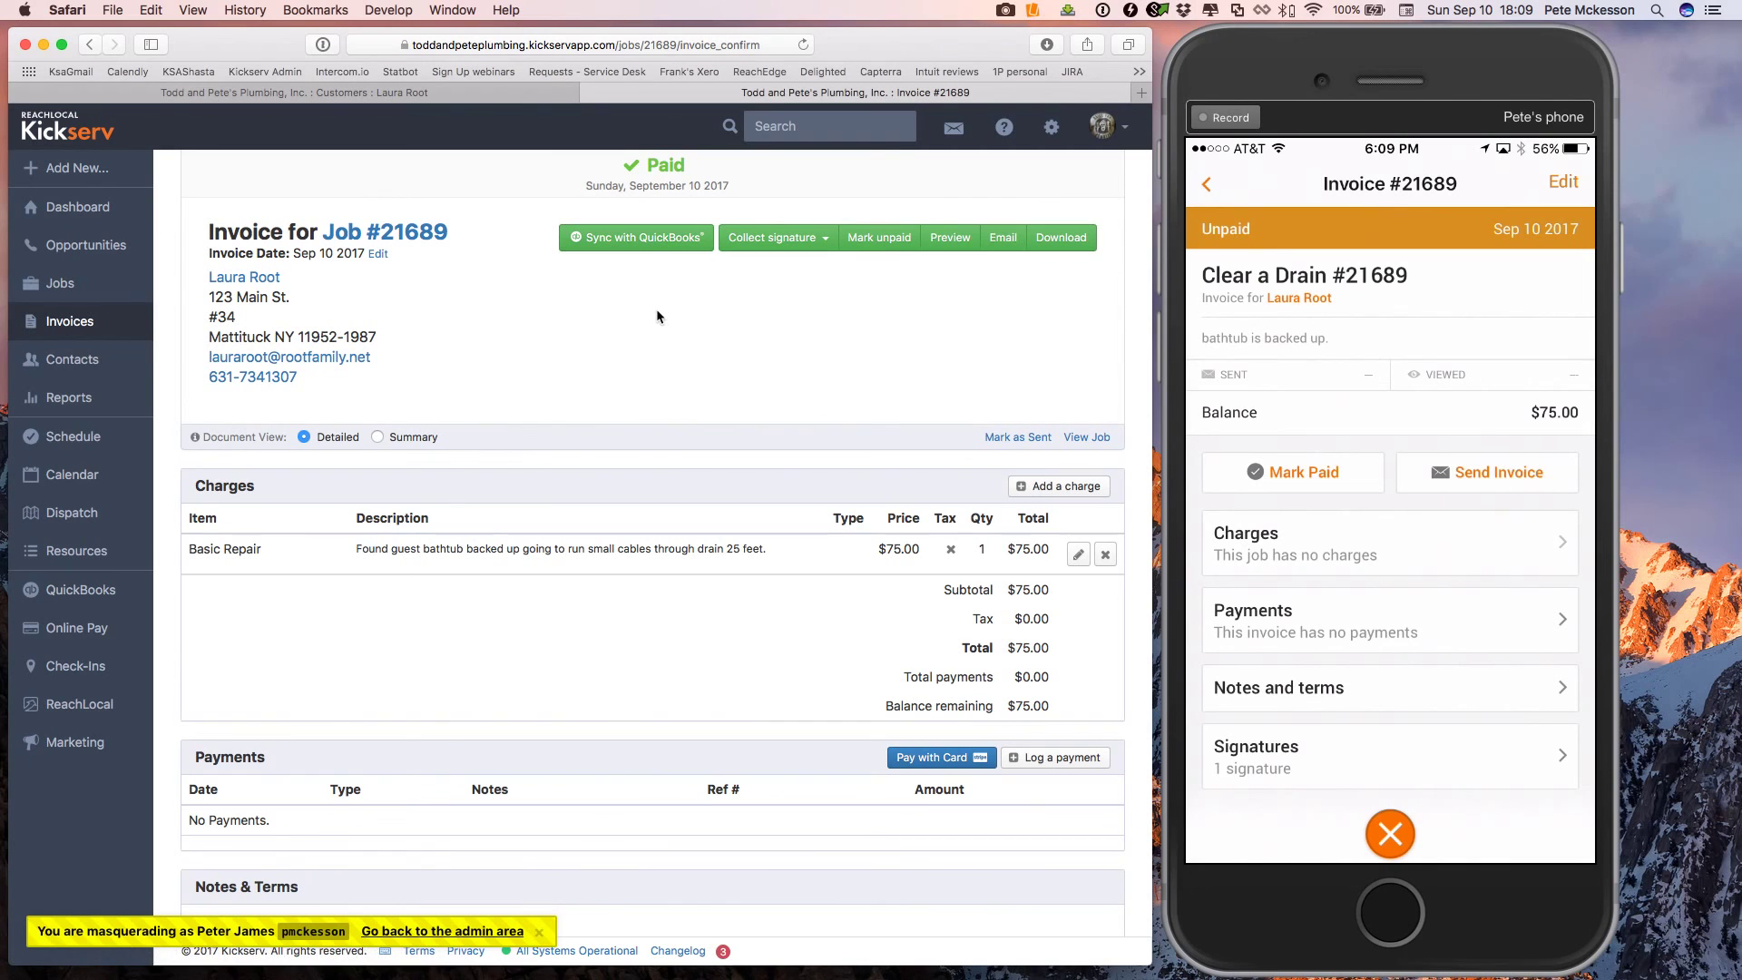
click(938, 237)
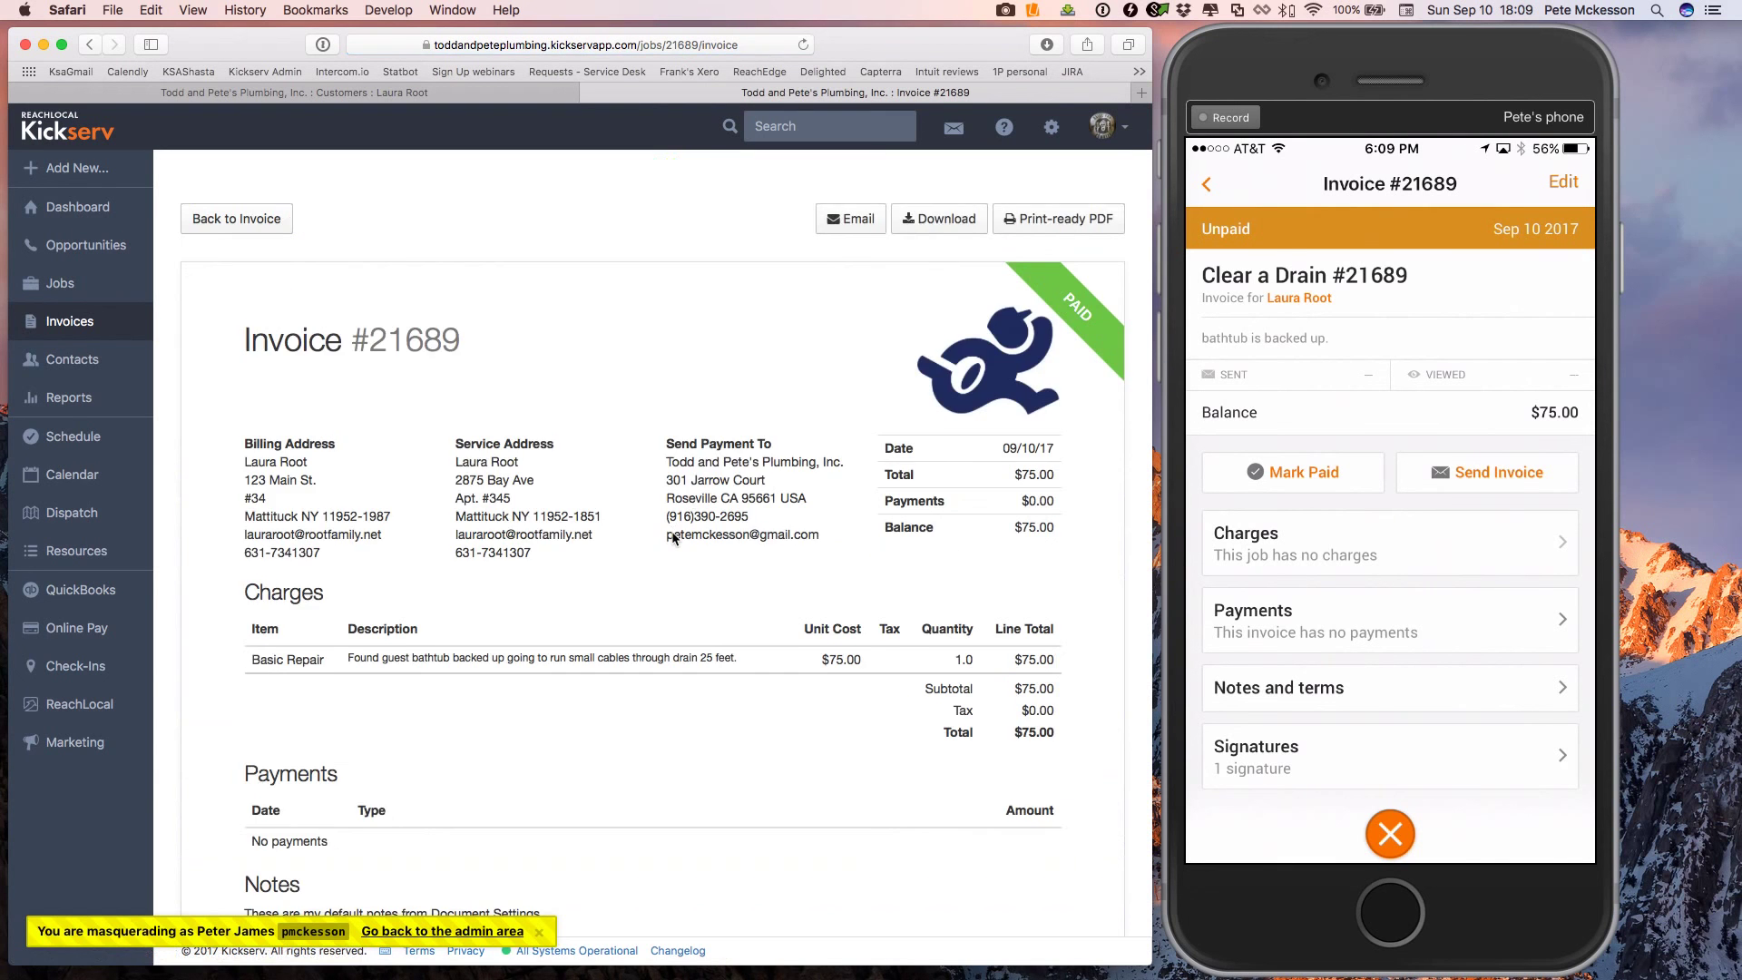
scroll(672, 530, down, 10)
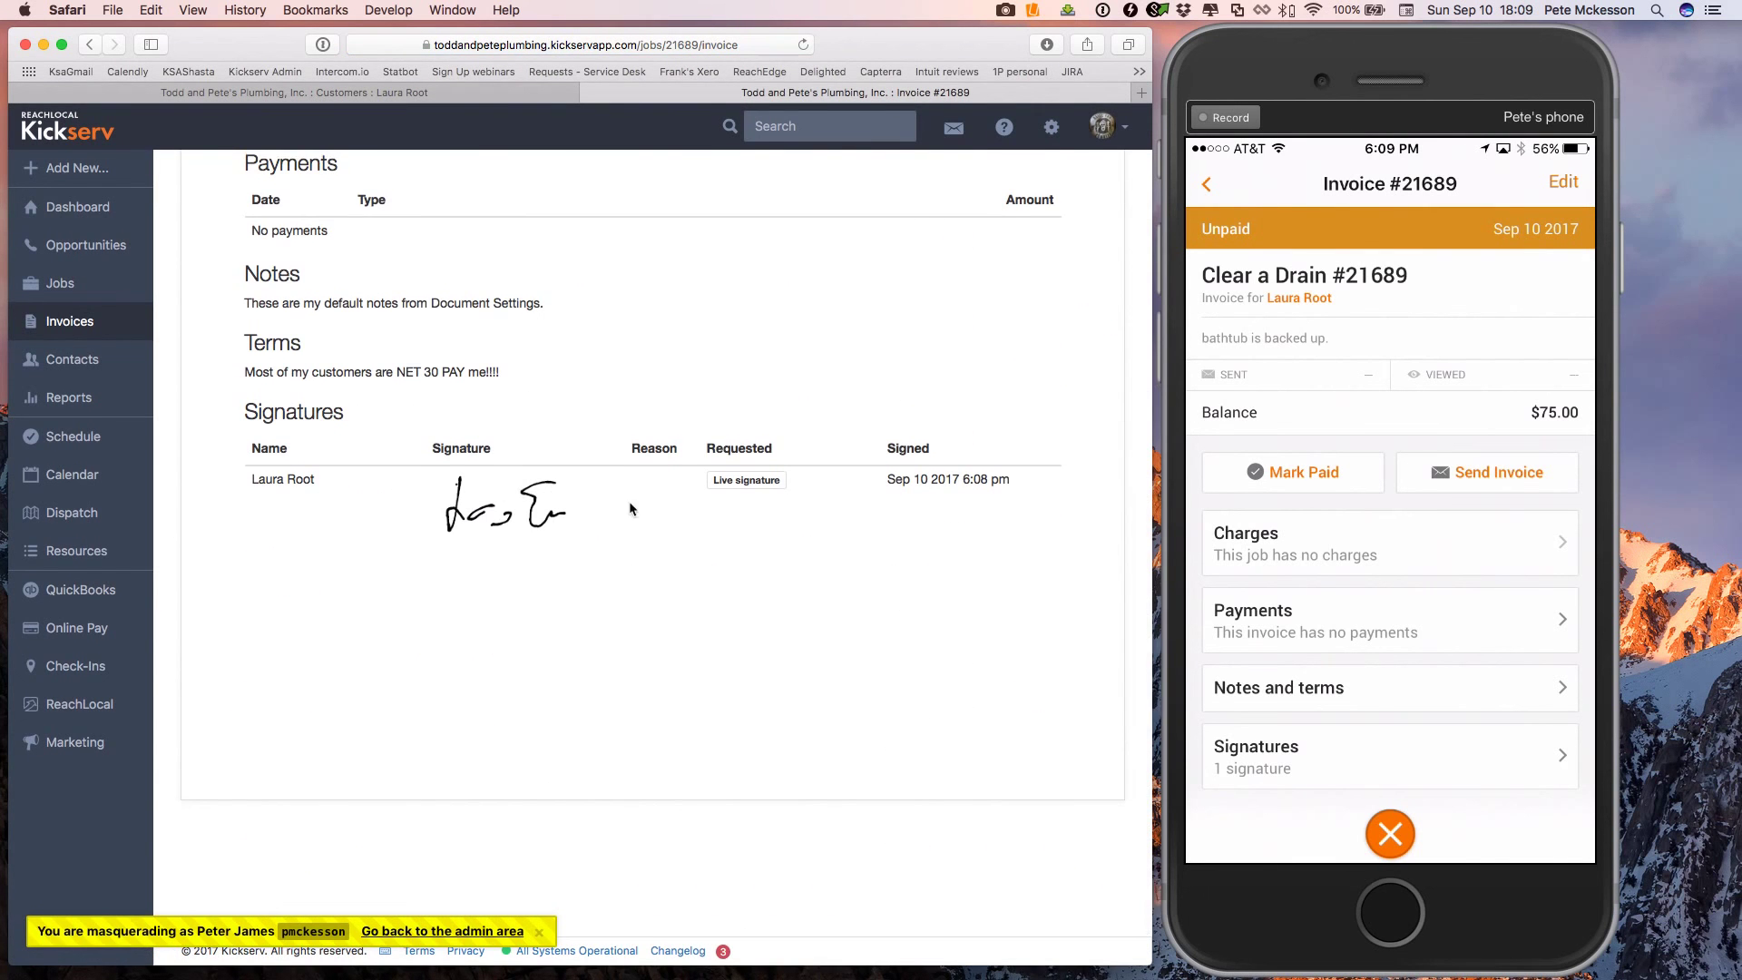
scroll(664, 509, up, 10)
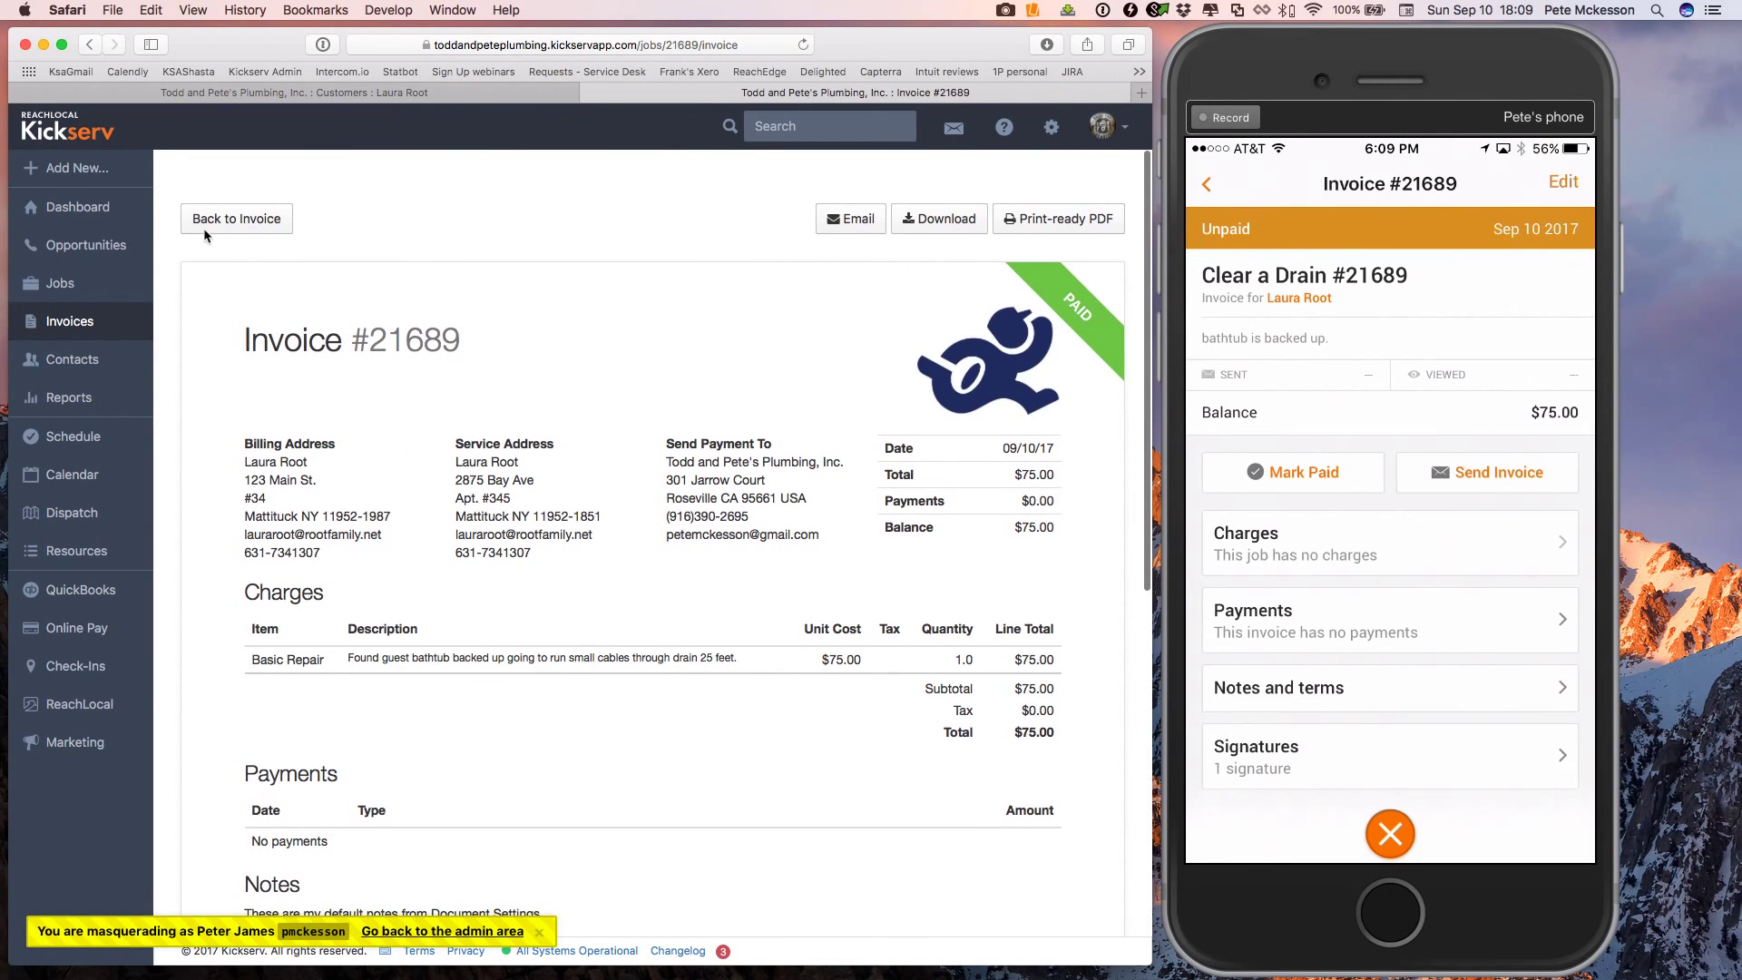
click(207, 231)
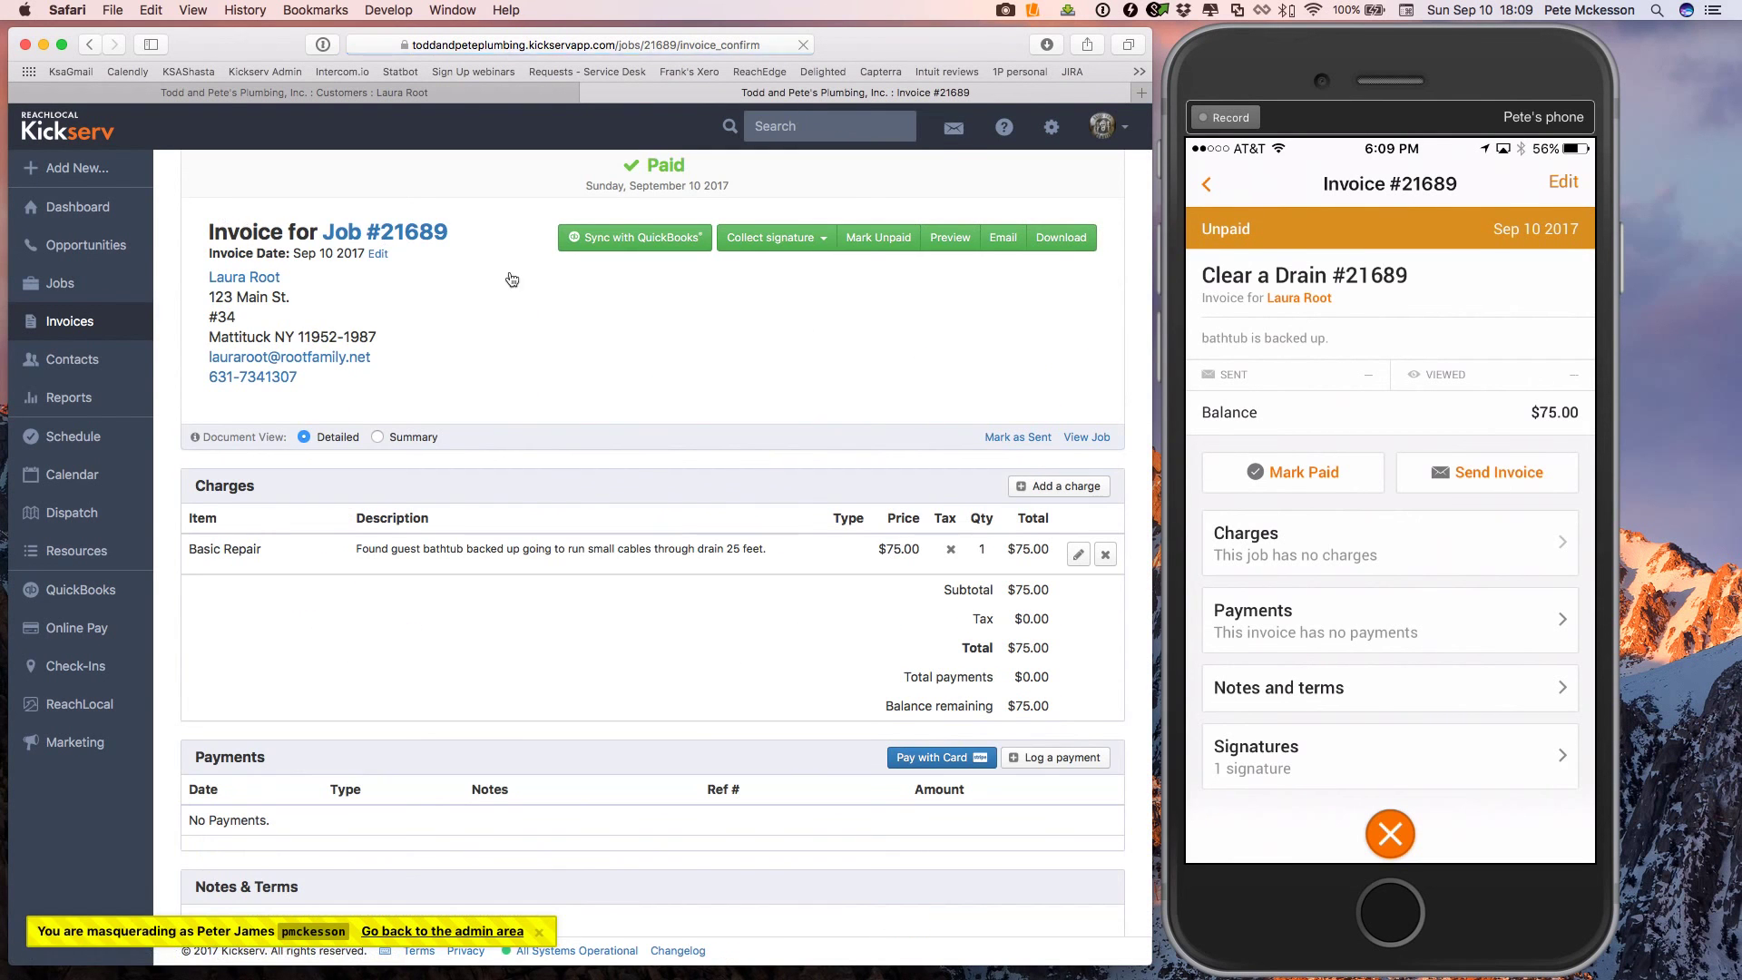